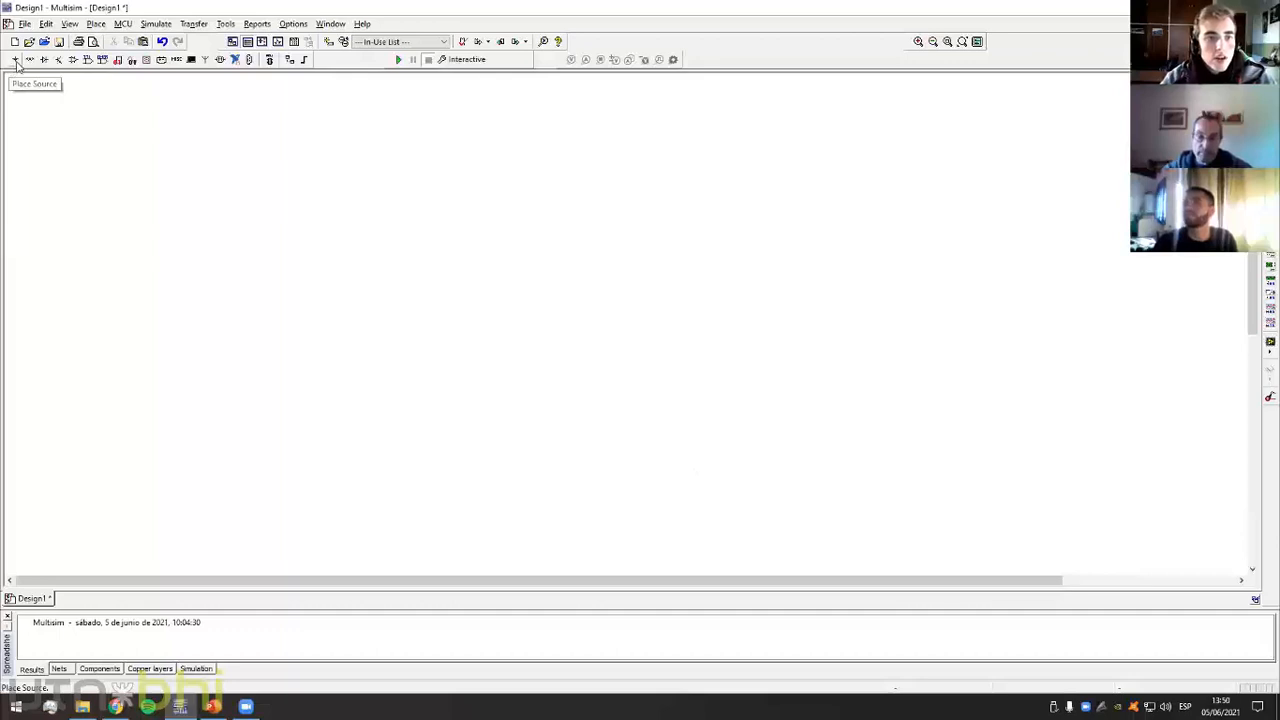
Place a DC_POWER source from the POWER_SOURCES family on the schematic and shift it slightly to the left
{"action": "left_click", "coordinate": [15, 60]}
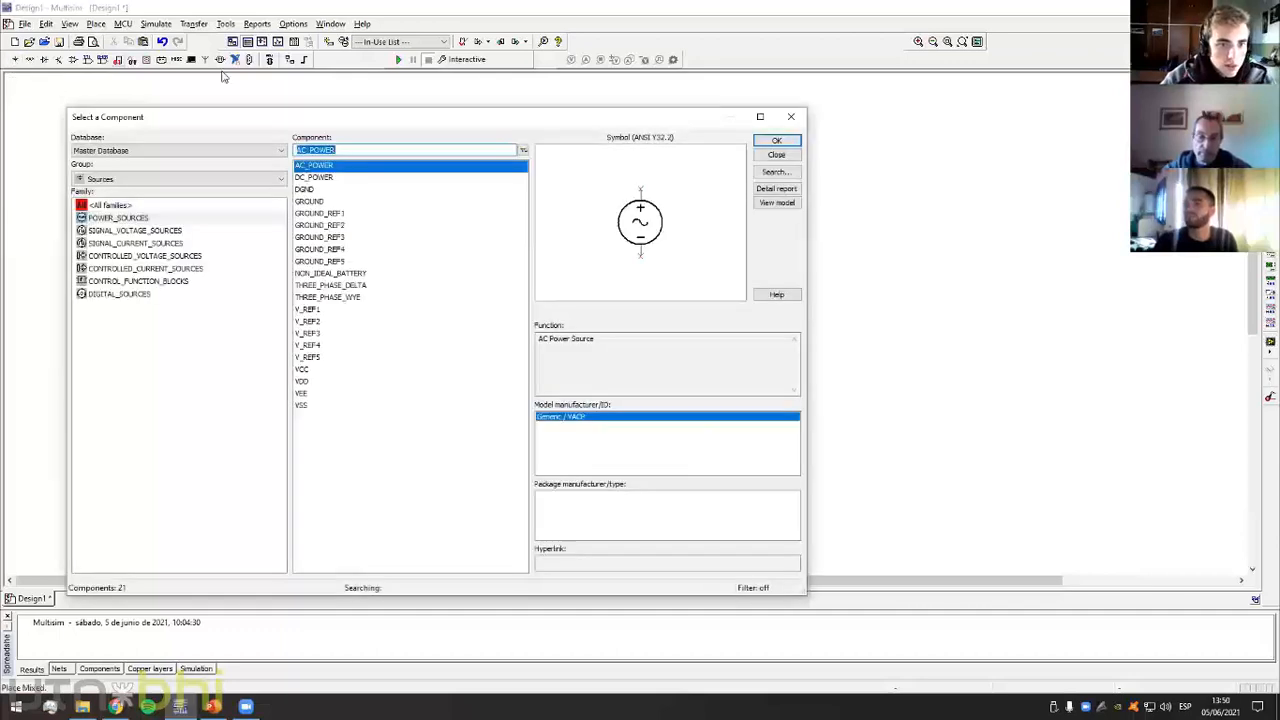
{"action": "left_click", "coordinate": [128, 218]}
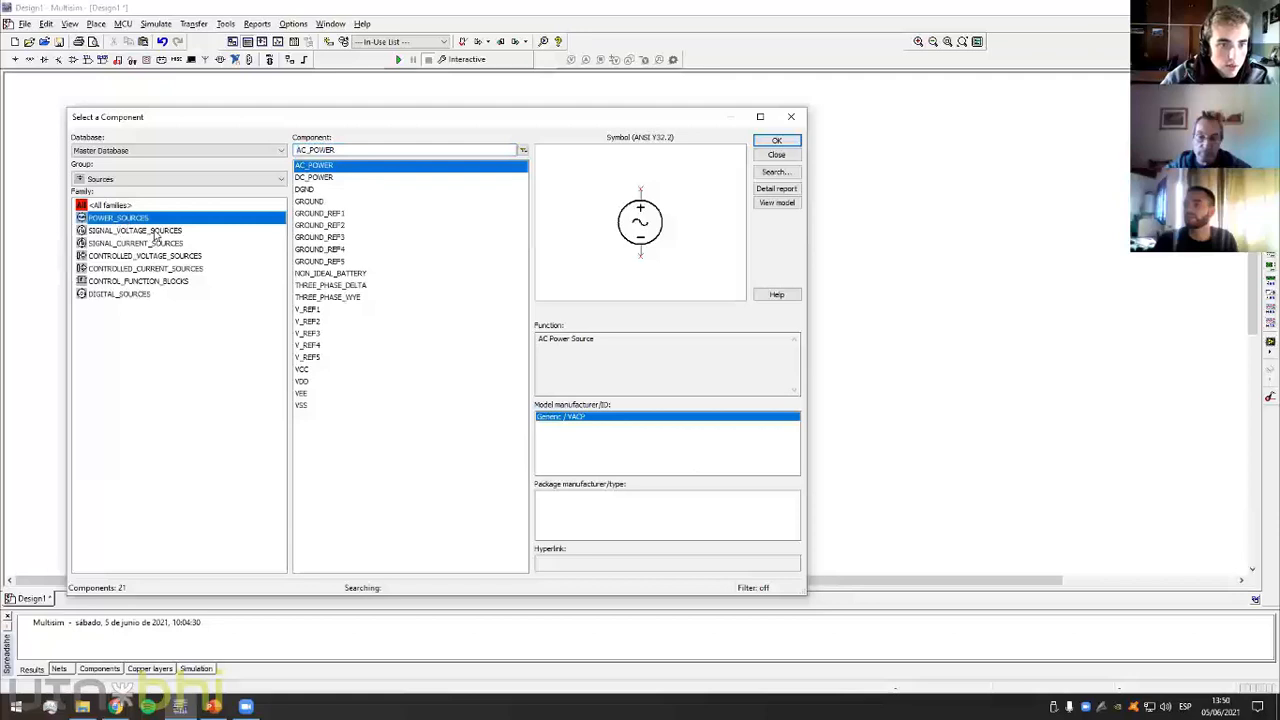
{"action": "left_click", "coordinate": [148, 231]}
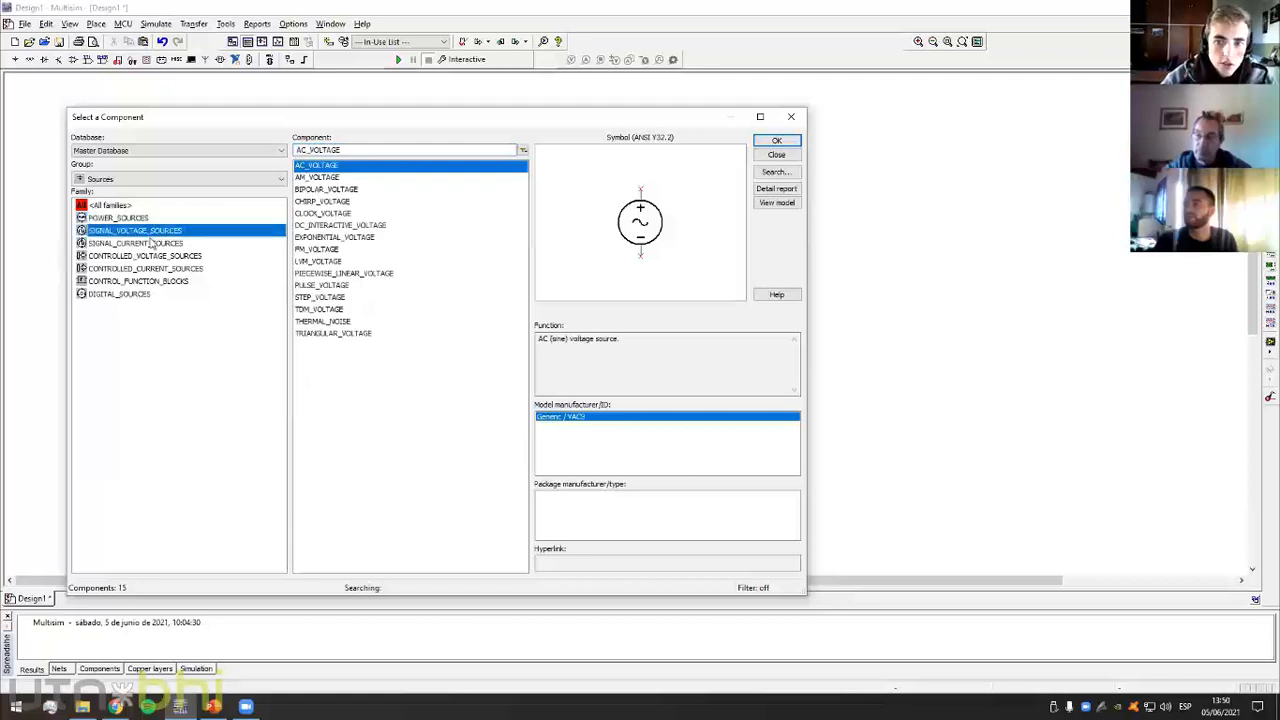
{"action": "left_click", "coordinate": [152, 244]}
{"action": "left_click", "coordinate": [152, 256]}
{"action": "left_click", "coordinate": [128, 219]}
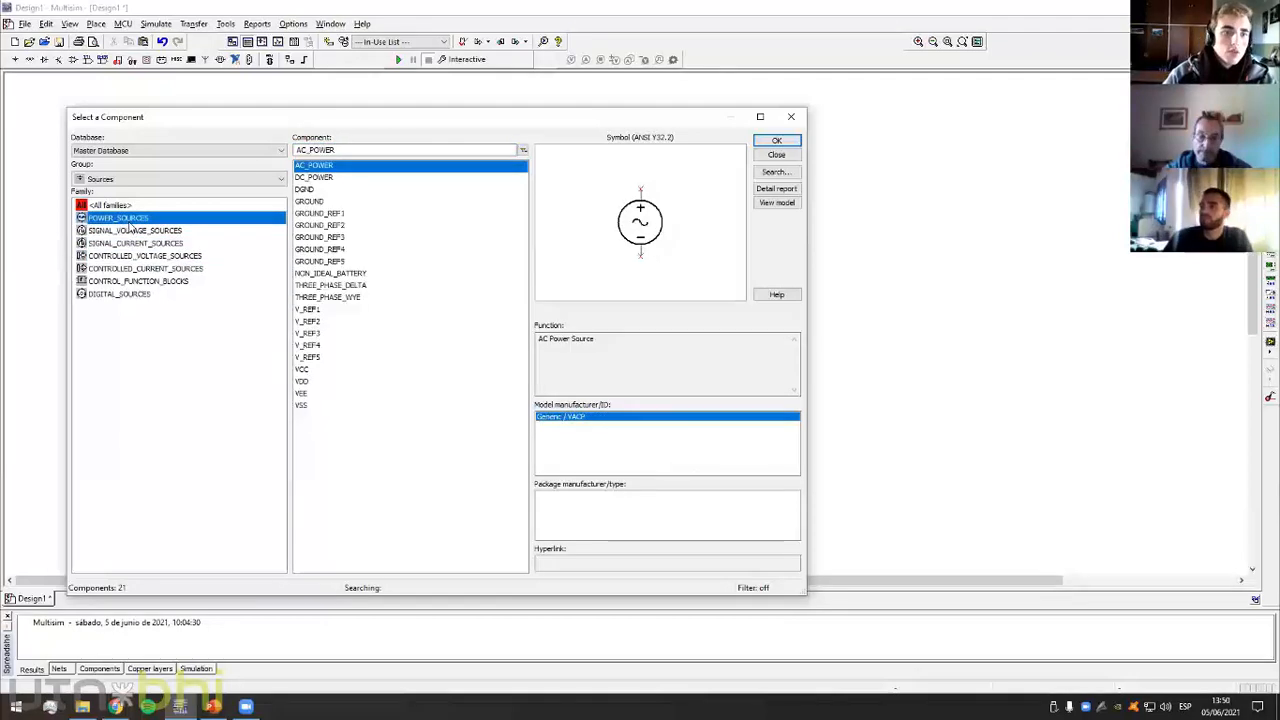
{"action": "left_click", "coordinate": [325, 181]}
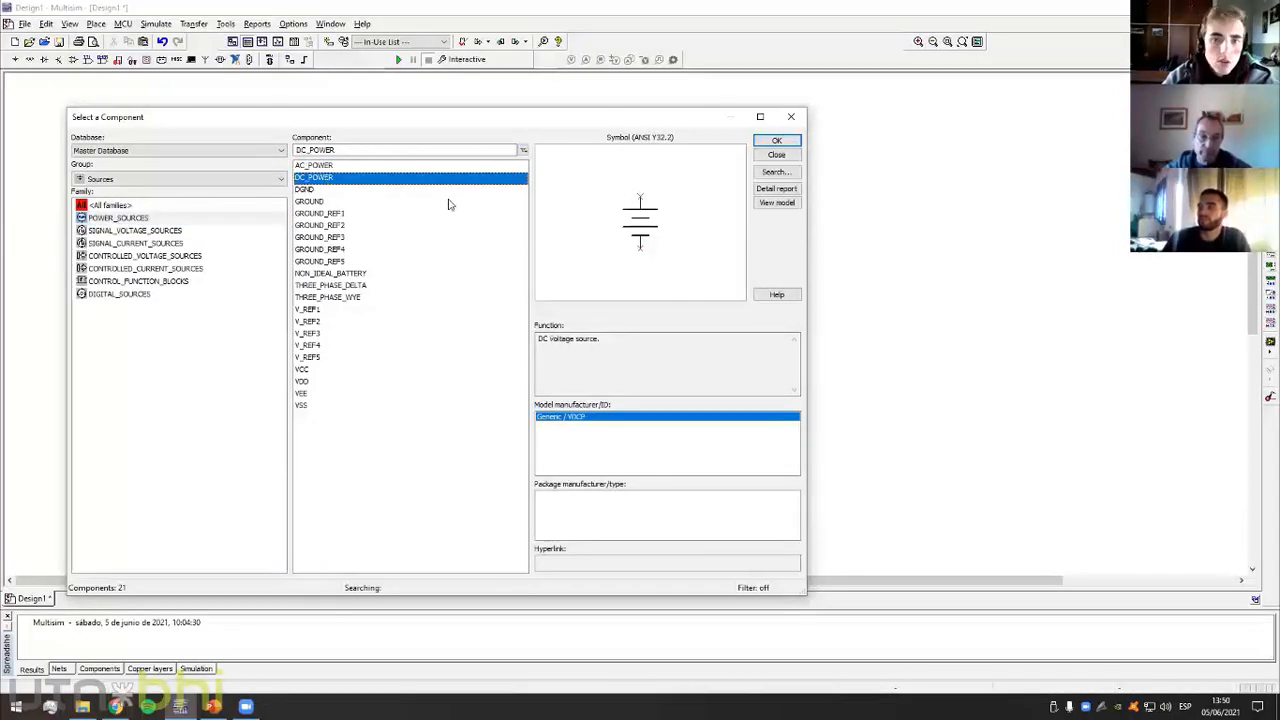
{"action": "left_click", "coordinate": [777, 141]}
{"action": "left_click", "coordinate": [378, 345]}
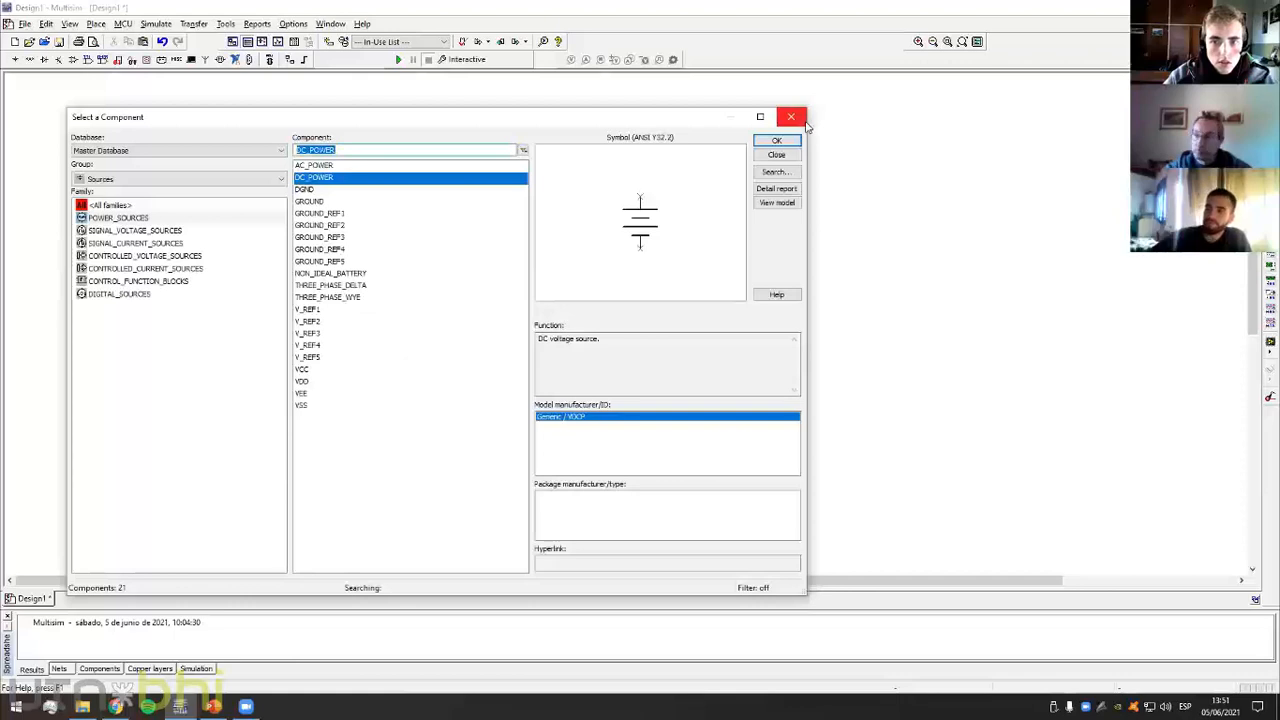
{"action": "left_click", "coordinate": [790, 117]}
{"action": "left_click_drag", "start_coordinate": [378, 335], "coordinate": [350, 366]}
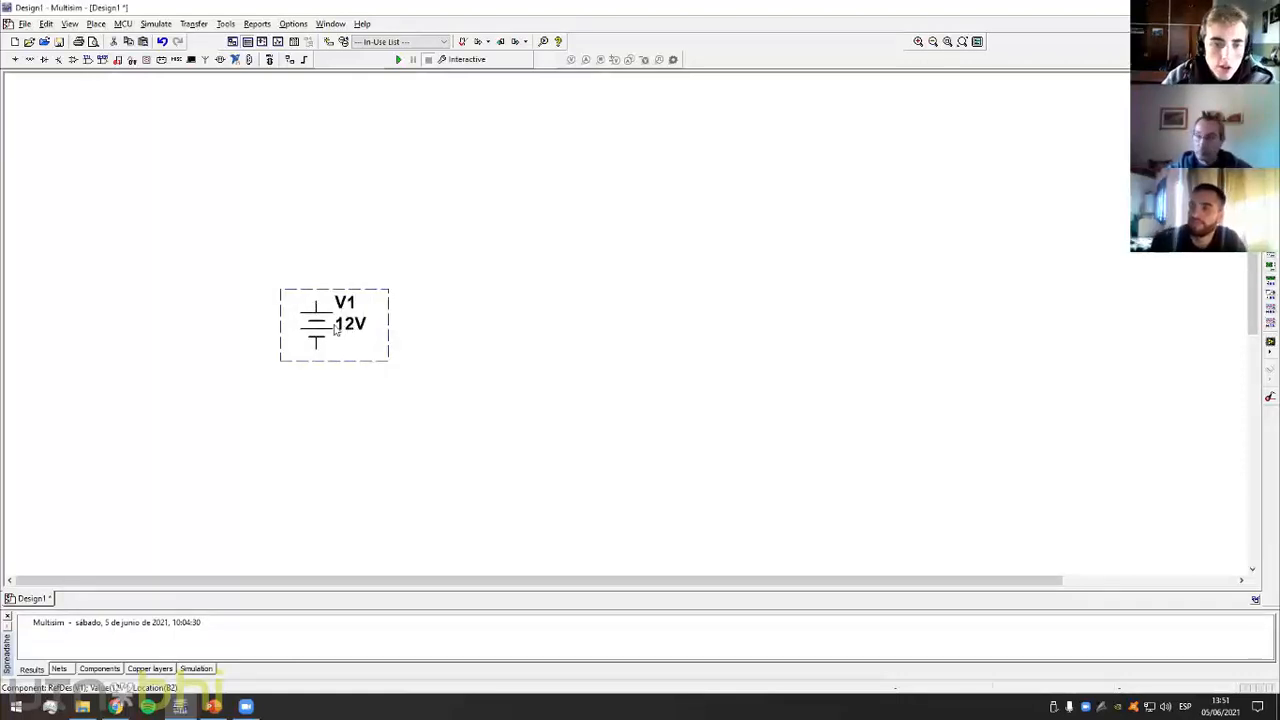
{"action": "left_click", "coordinate": [358, 394]}
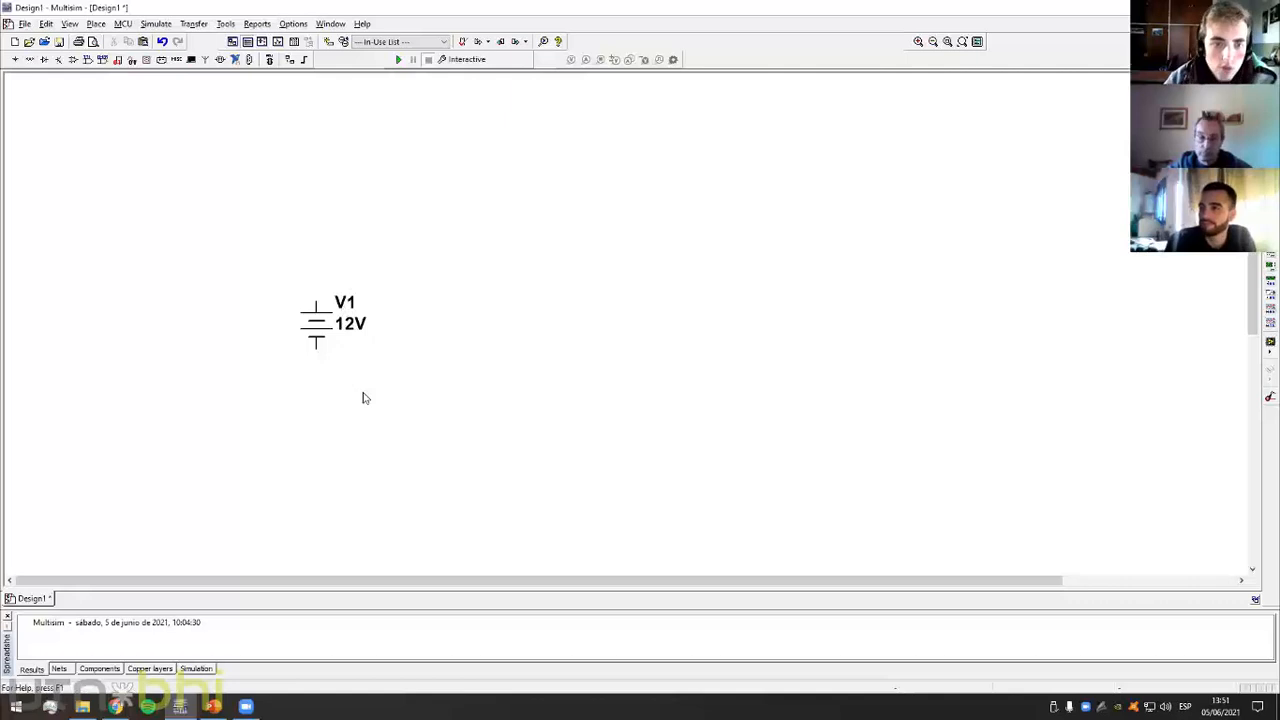
Place a 1k resistor from the Basic group's RESISTOR family above and to the right of the DC source
{"action": "left_click", "coordinate": [30, 61]}
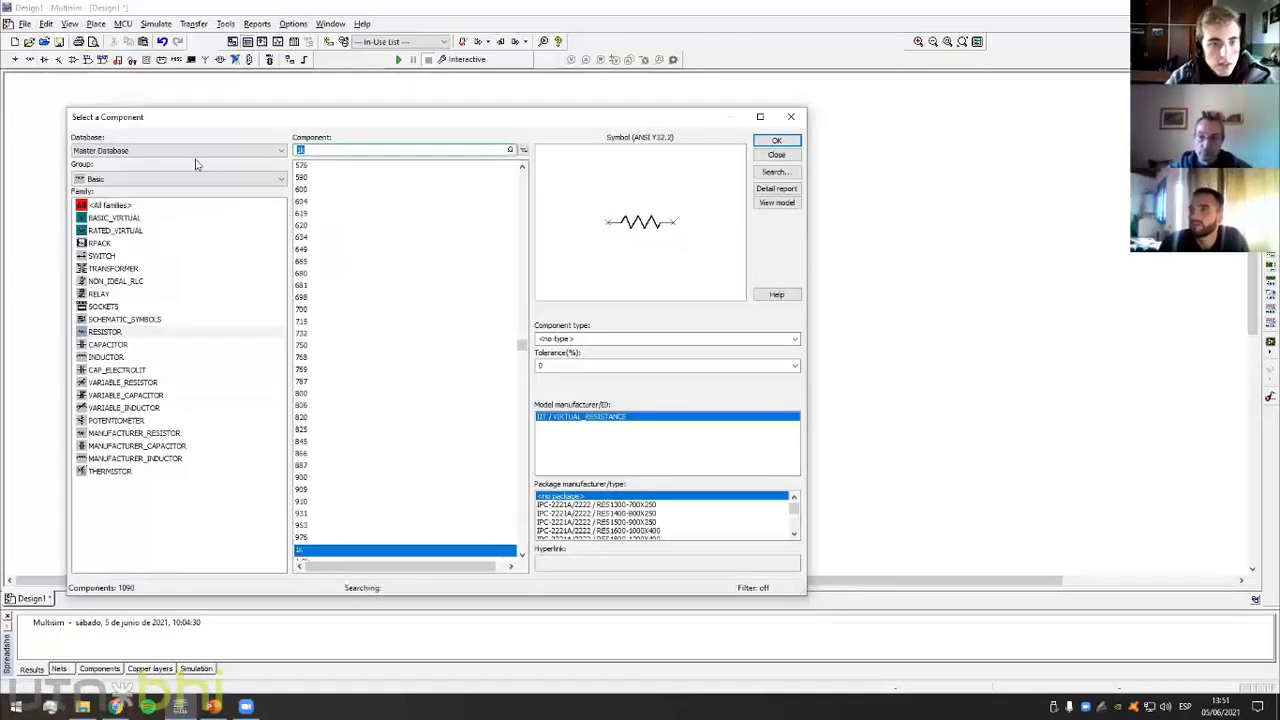
{"action": "left_click", "coordinate": [790, 117]}
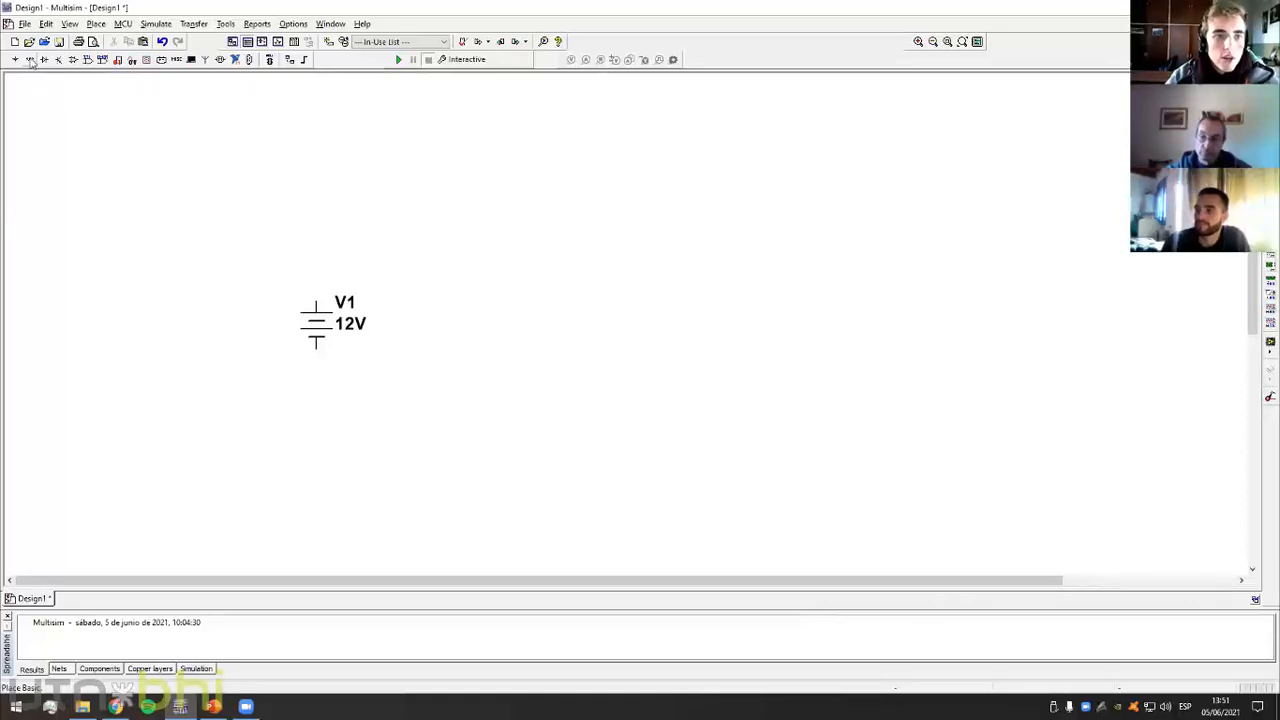
{"action": "left_click", "coordinate": [31, 61]}
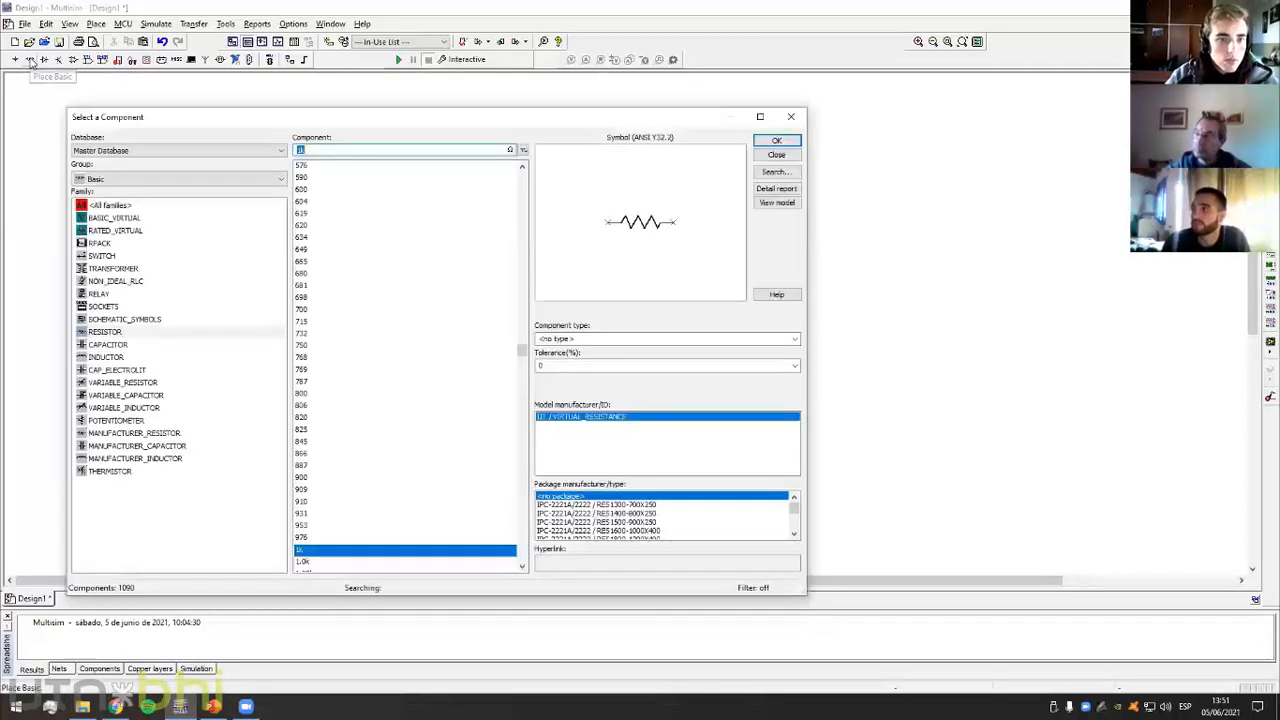
{"action": "left_click", "coordinate": [115, 217]}
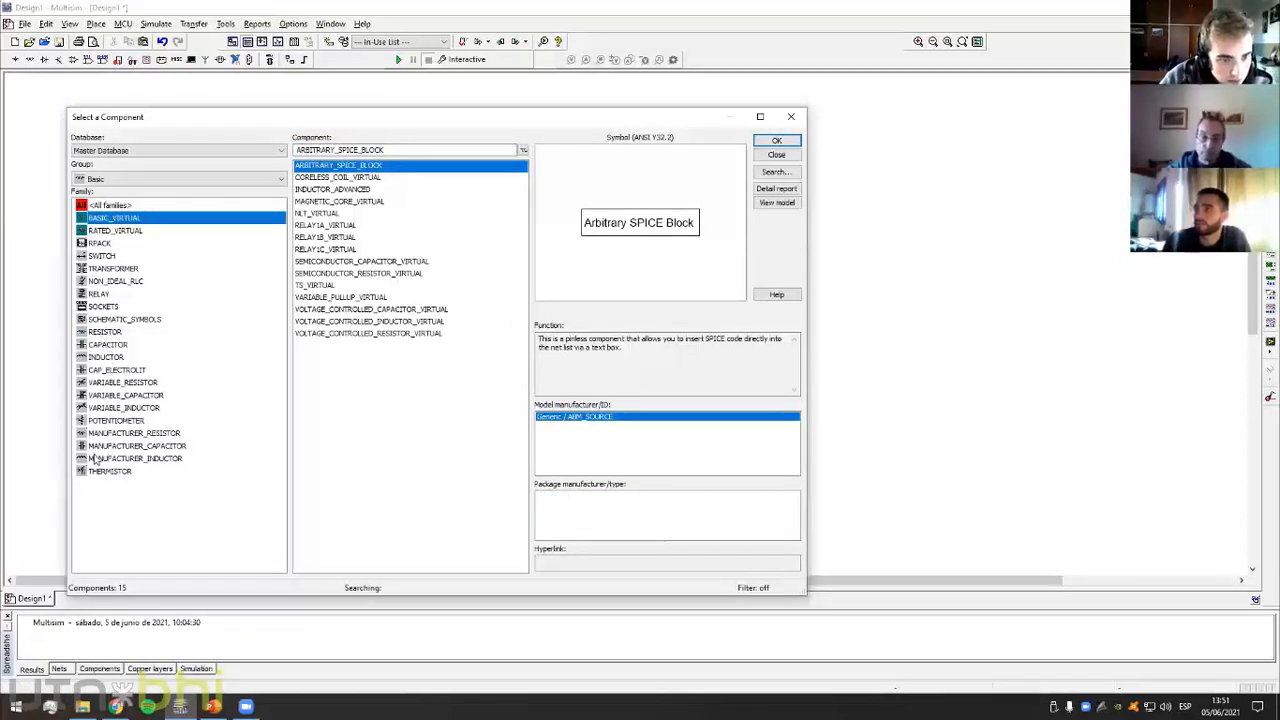
{"action": "left_click", "coordinate": [102, 332]}
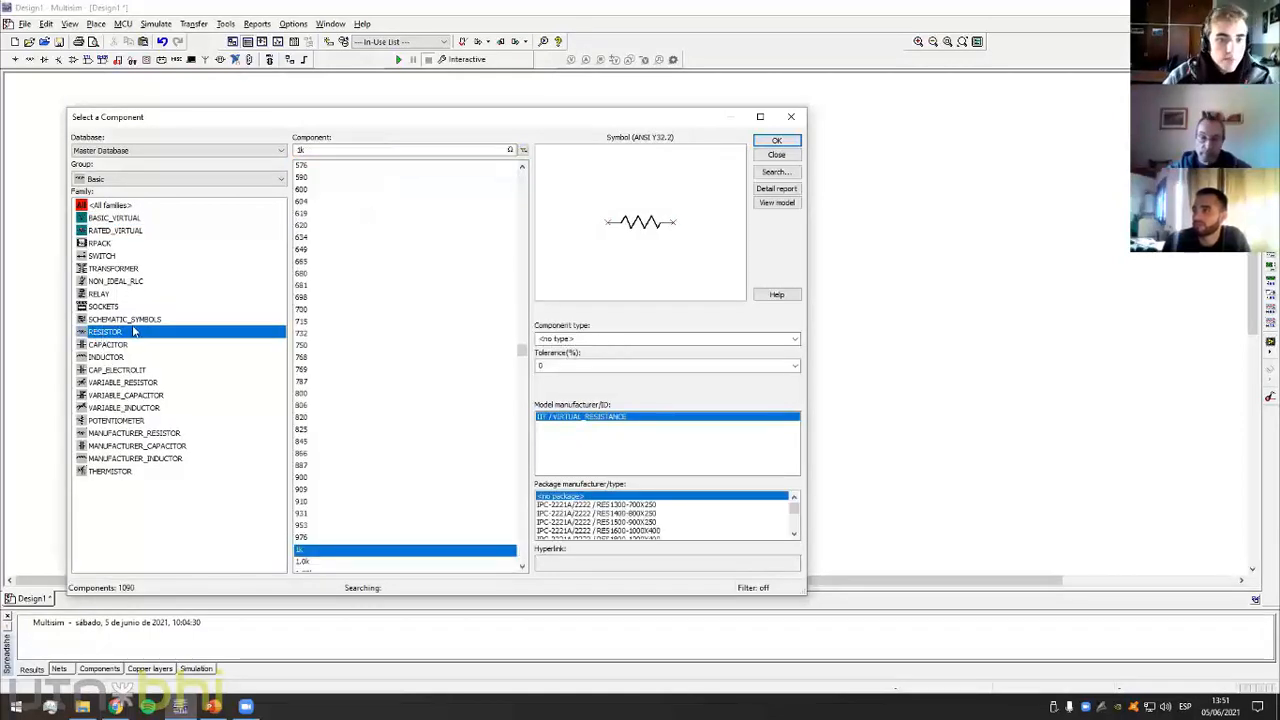
{"action": "scroll", "coordinate": [318, 465], "scroll_direction": "down", "scroll_amount": 3}
{"action": "left_click", "coordinate": [318, 444]}
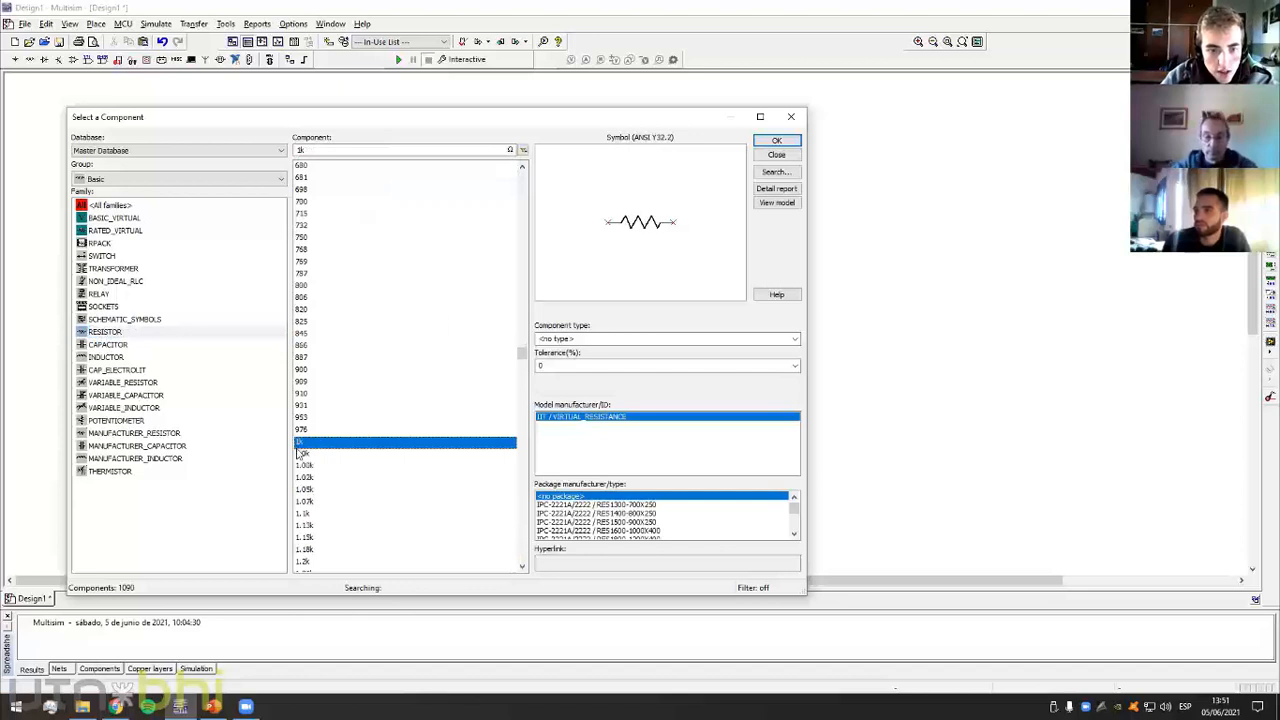
{"action": "left_click", "coordinate": [779, 142]}
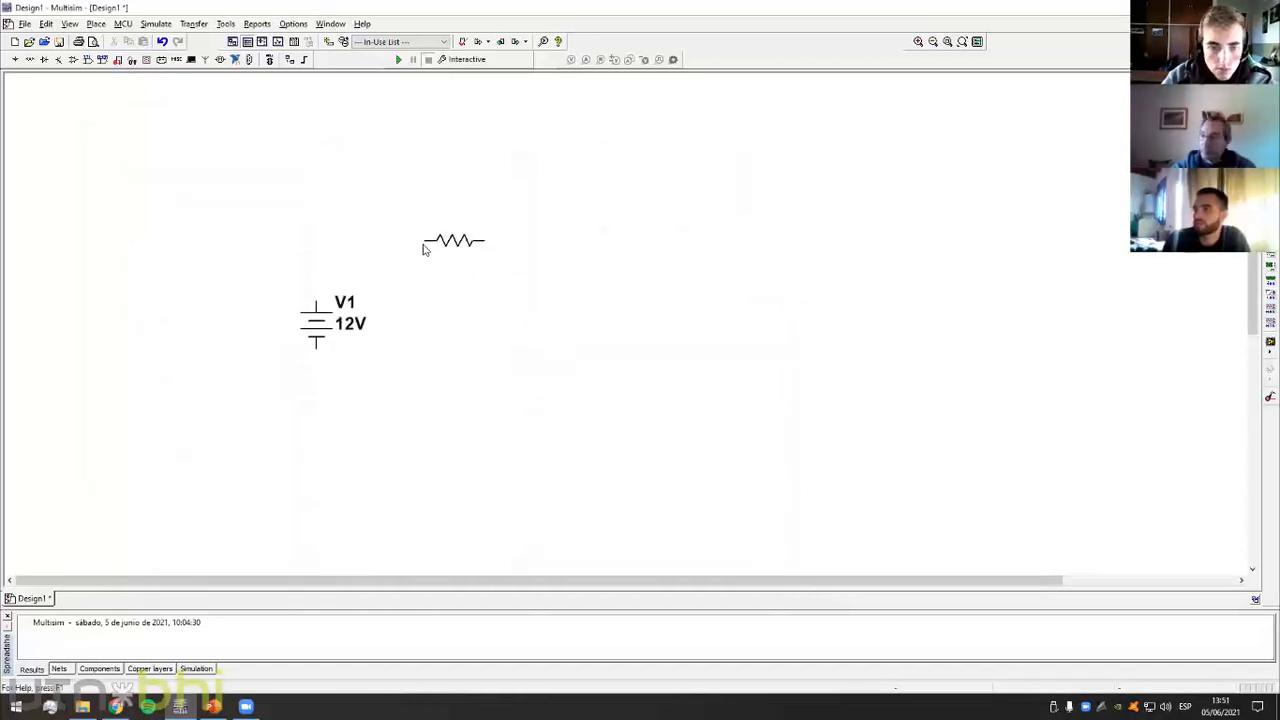
{"action": "left_click", "coordinate": [438, 248]}
{"action": "left_click", "coordinate": [790, 110]}
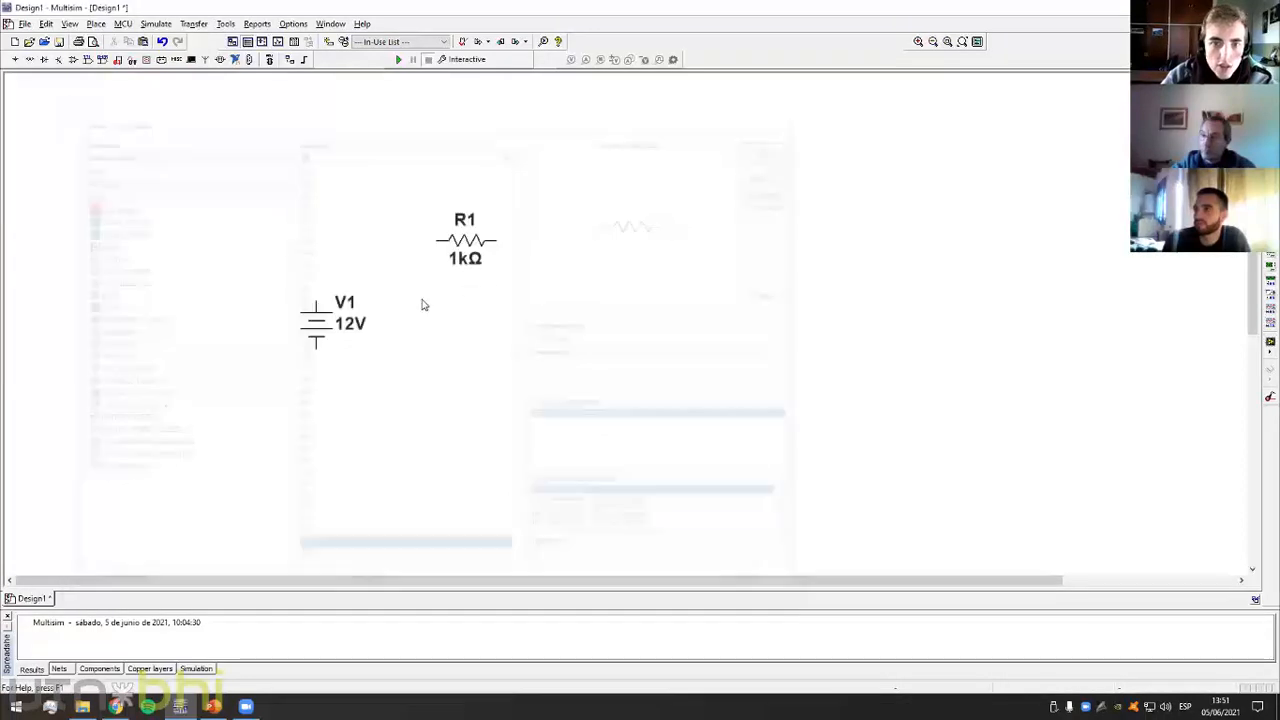
Set the resistance of R1 to 6 Ω
{"action": "left_click", "coordinate": [462, 243]}
{"action": "double_click", "coordinate": [462, 243]}
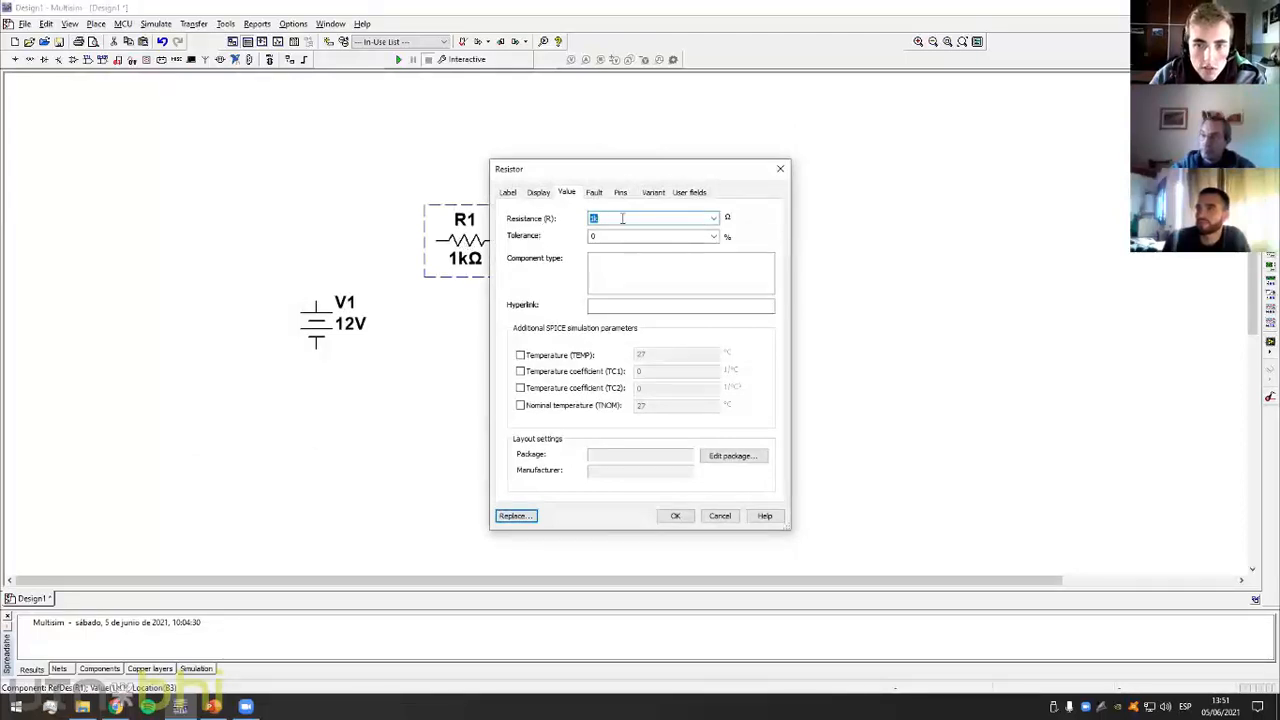
{"action": "left_click_drag", "start_coordinate": [618, 221], "coordinate": [527, 224]}
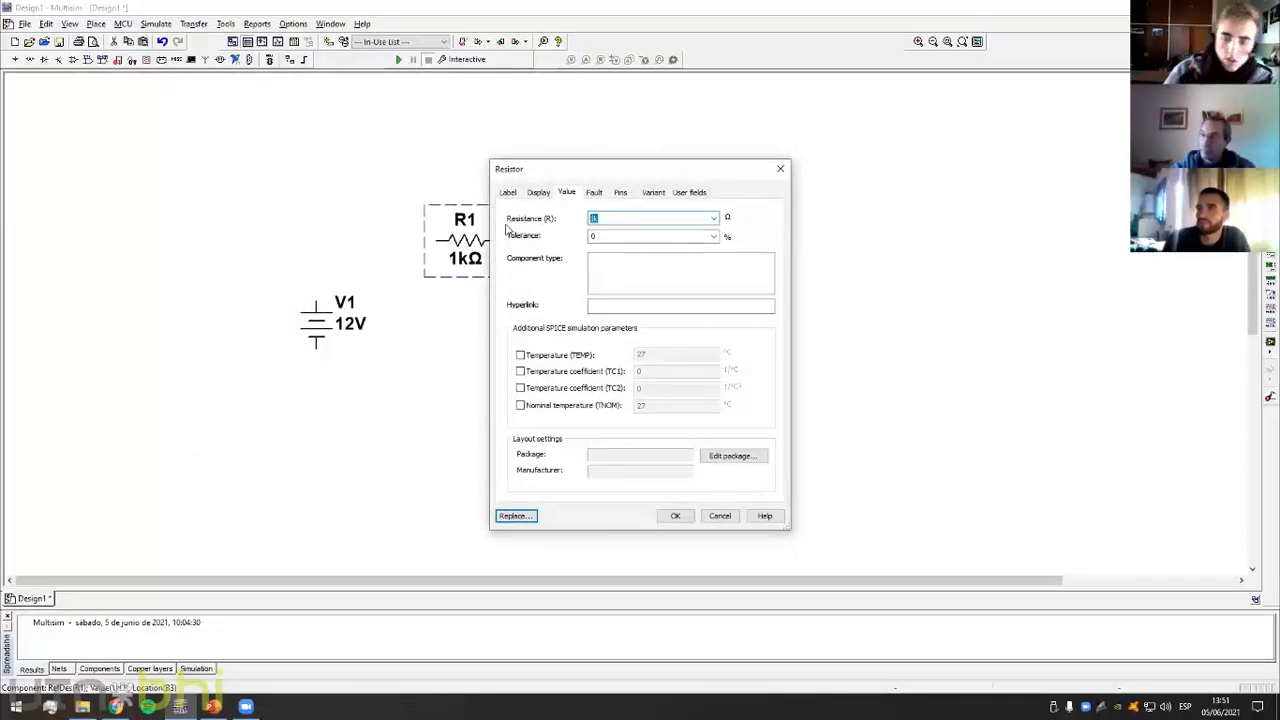
{"action": "type", "text": "6"}
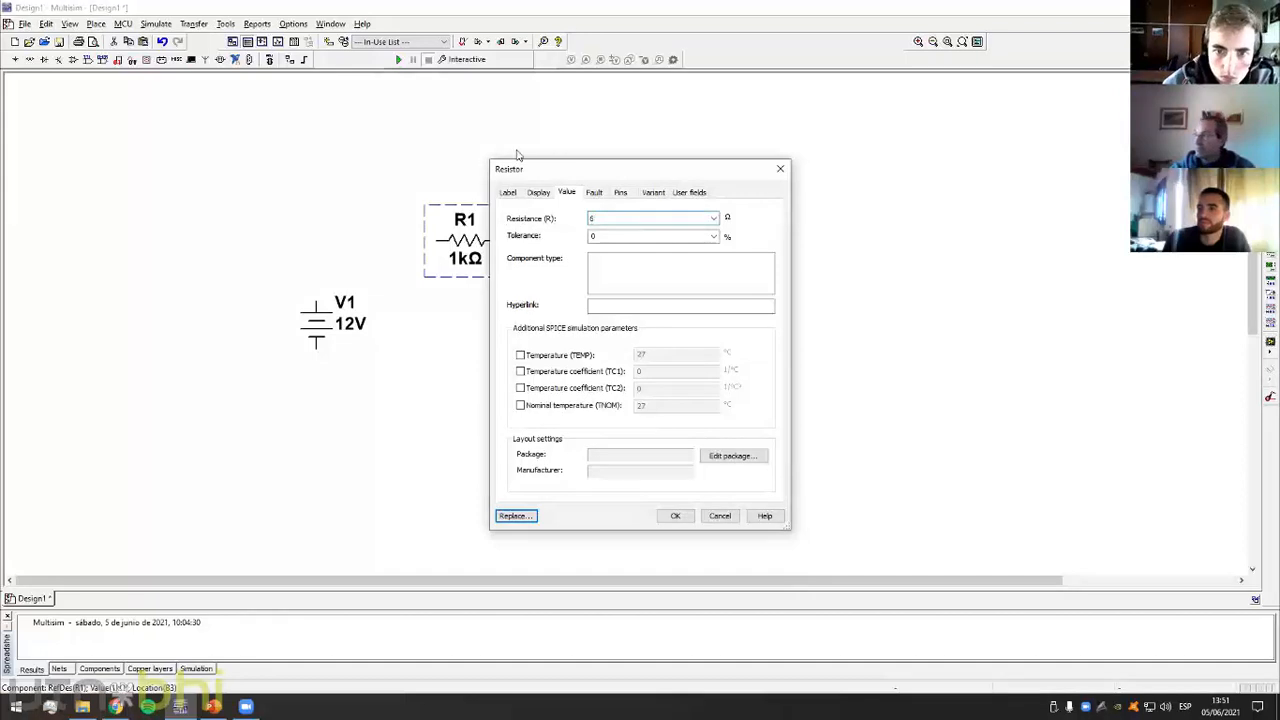
{"action": "left_click", "coordinate": [684, 515]}
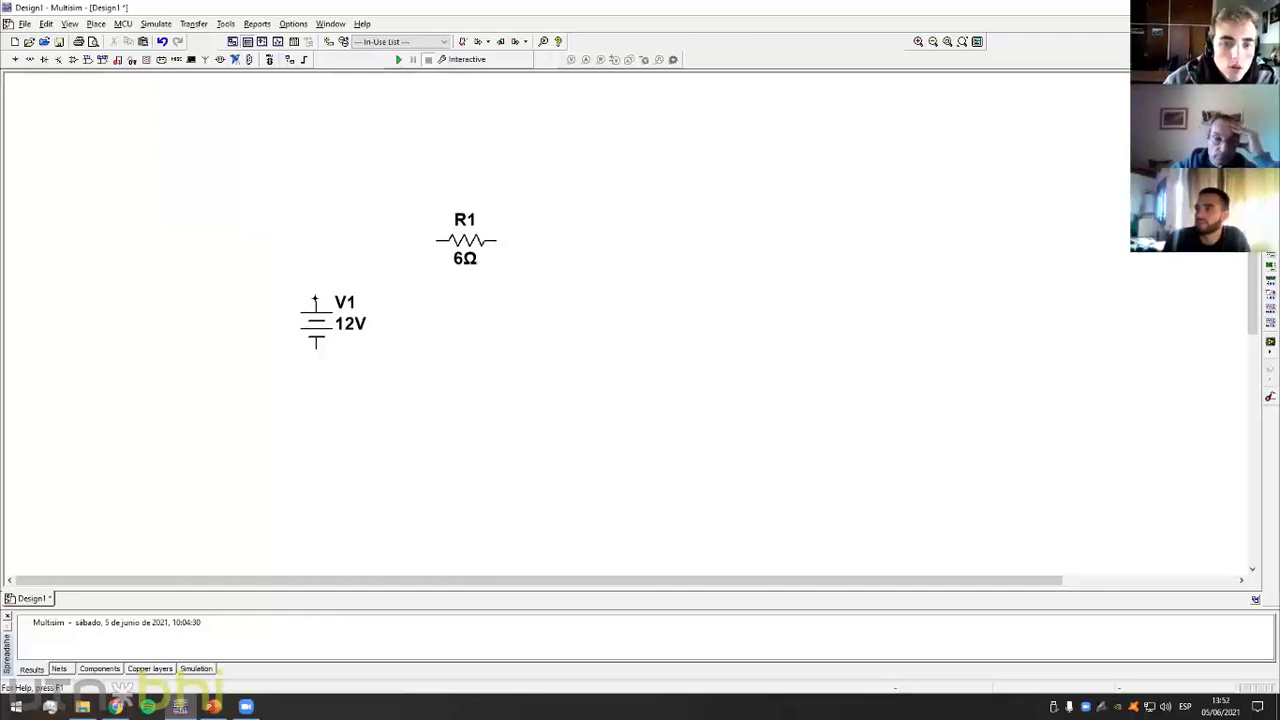
Wire the positive terminal of V1 to R1 and the resistor's other end back to the negative terminal, closing the loop
{"action": "left_click", "coordinate": [313, 242]}
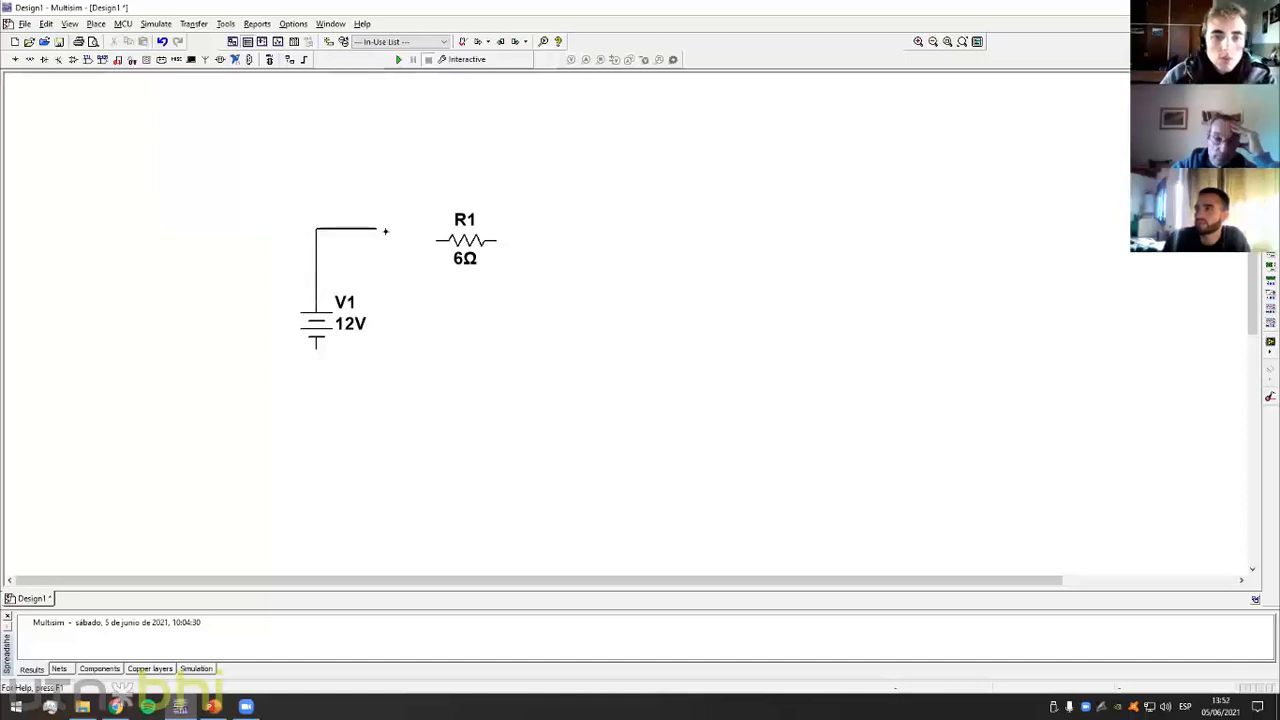
{"action": "left_click", "coordinate": [436, 240]}
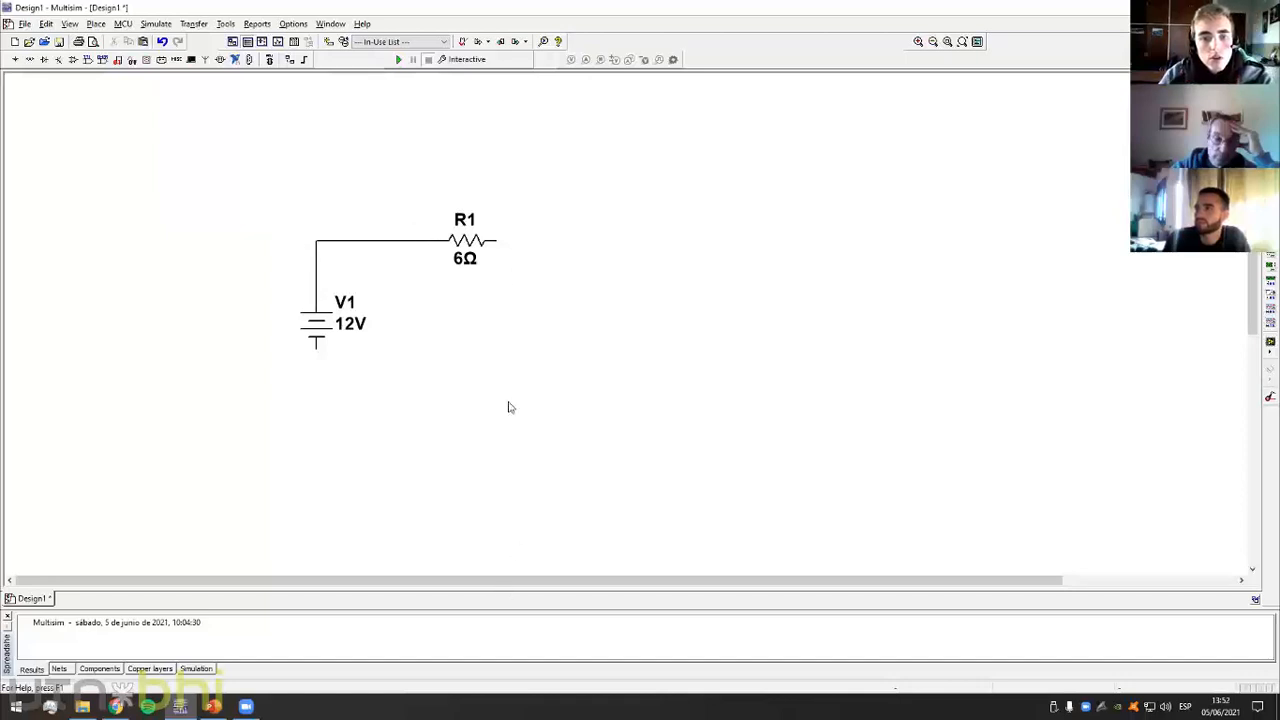
{"action": "left_click", "coordinate": [497, 240]}
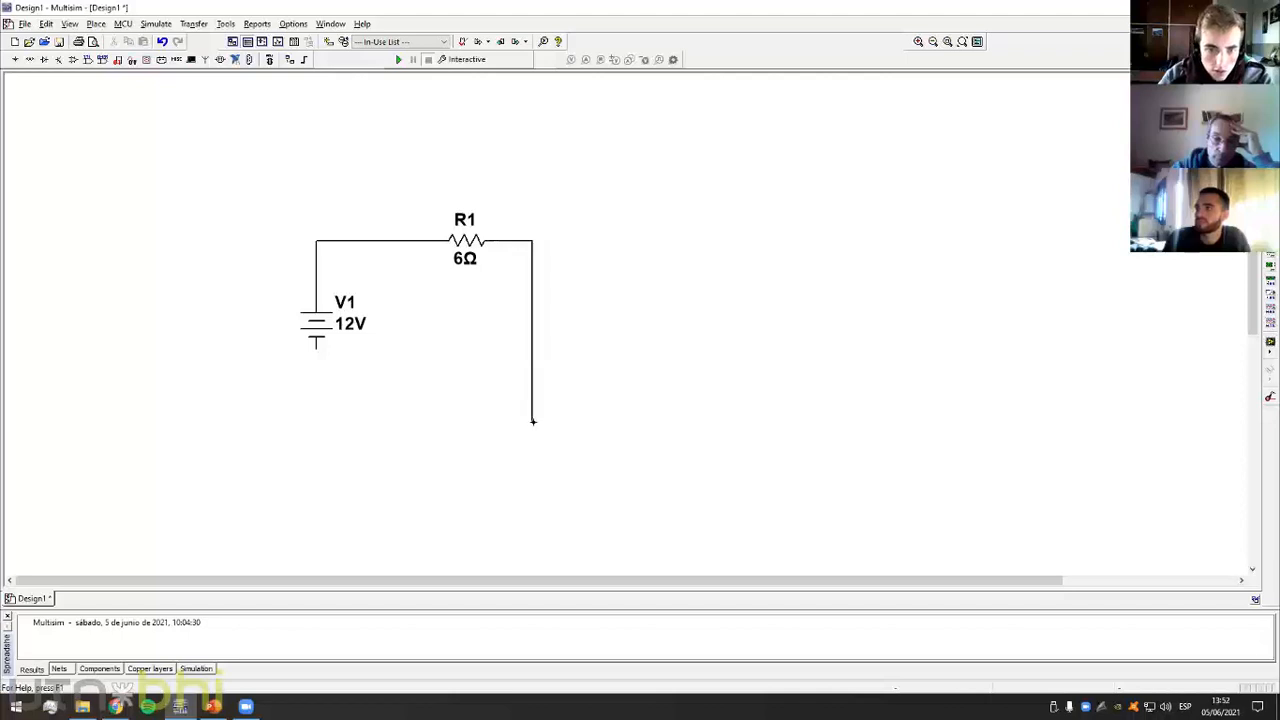
{"action": "left_click", "coordinate": [533, 421]}
{"action": "left_click", "coordinate": [316, 346]}
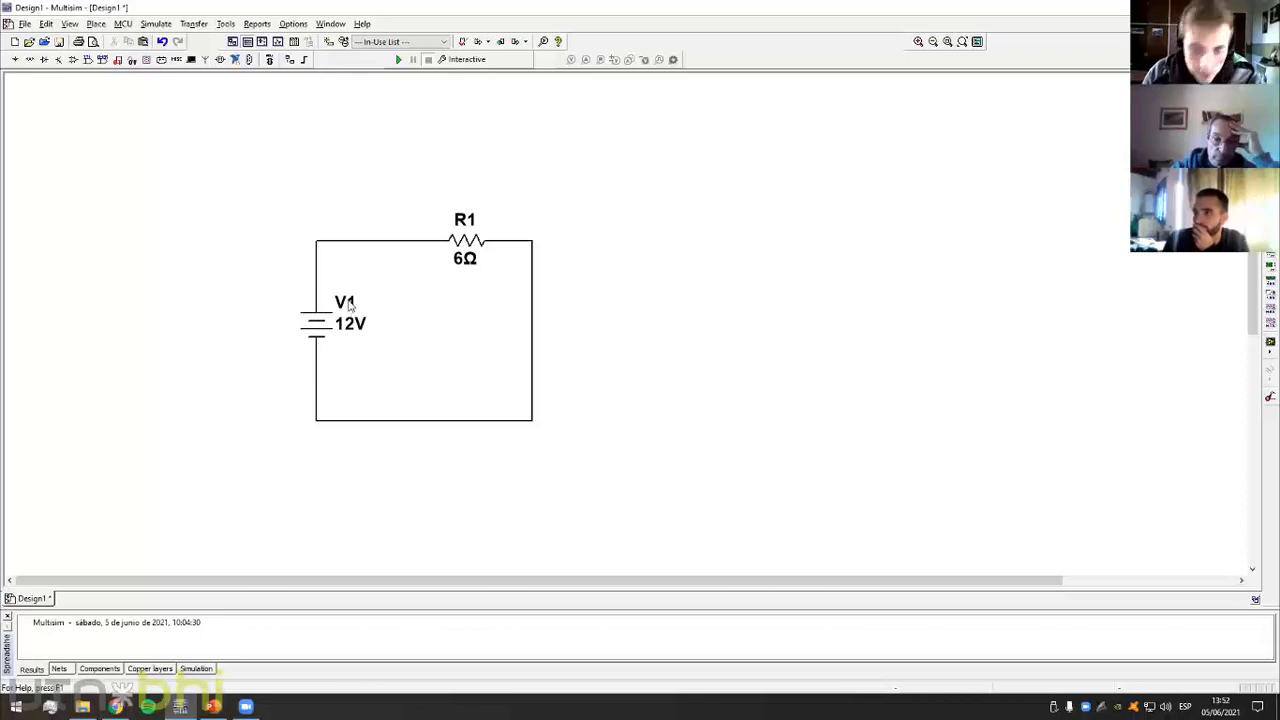
{"action": "left_click", "coordinate": [571, 61]}
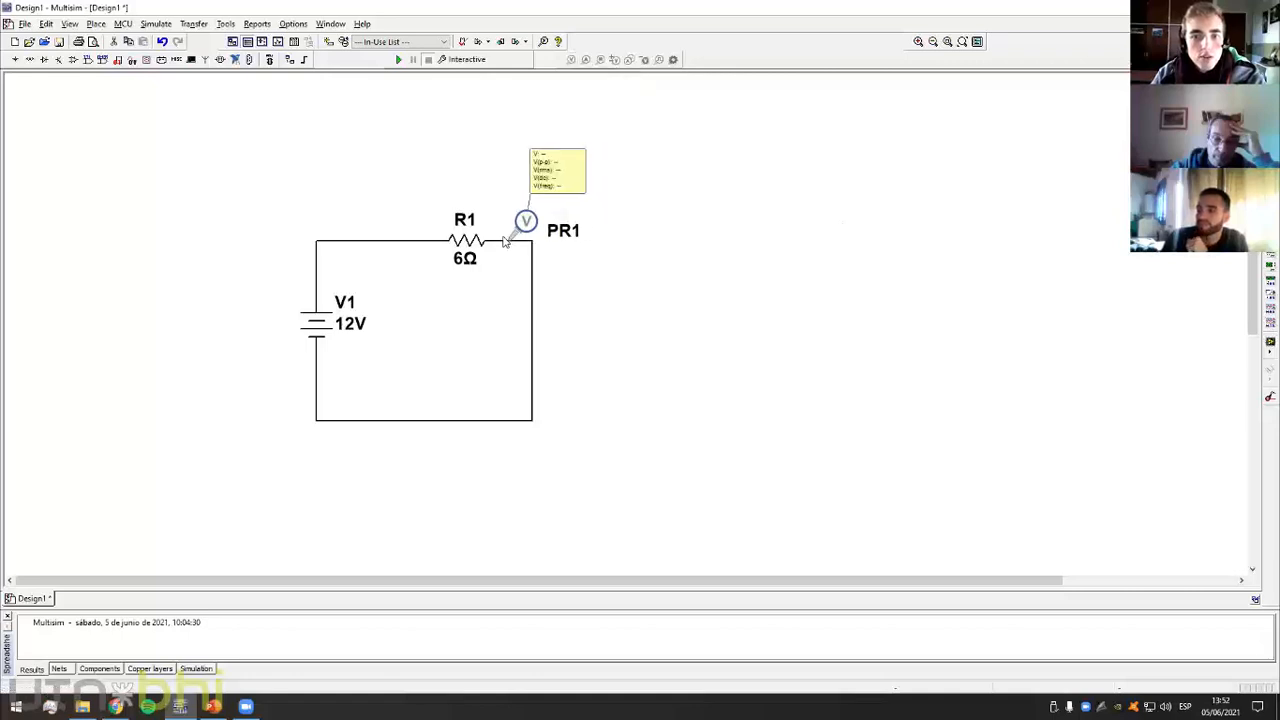
{"action": "left_click", "coordinate": [618, 226]}
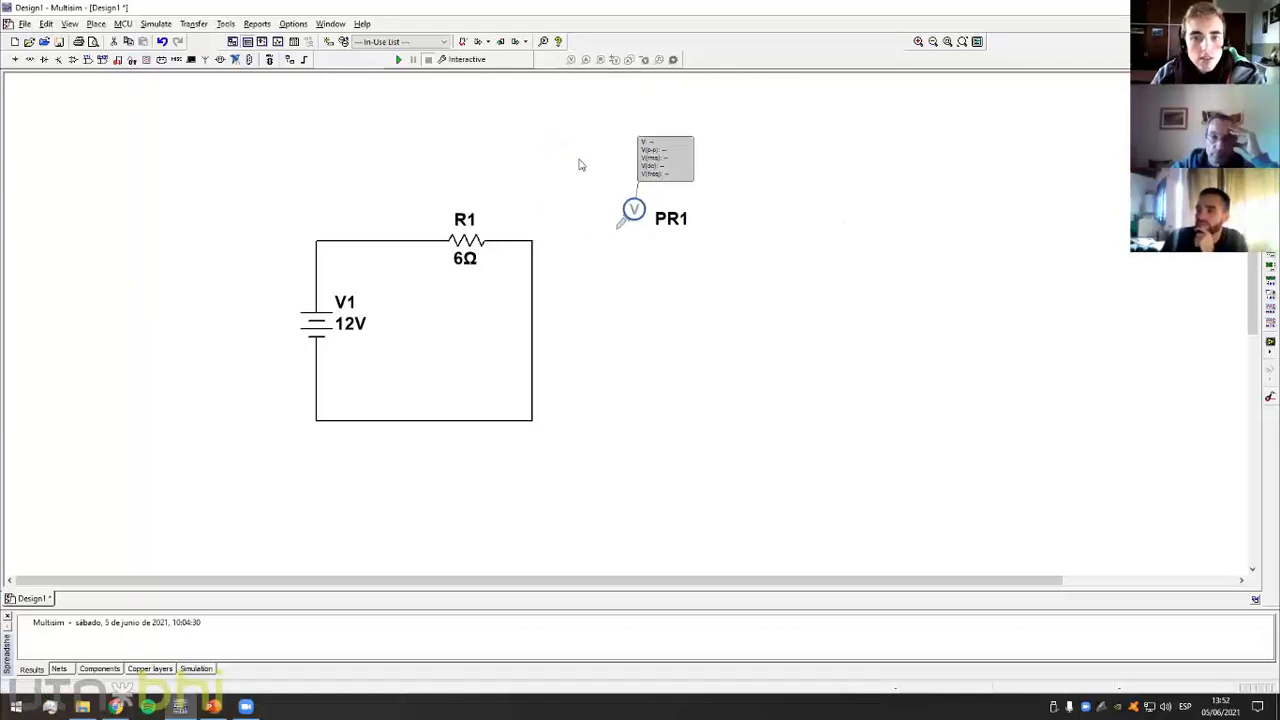
{"action": "left_click_drag", "start_coordinate": [620, 224], "coordinate": [574, 170]}
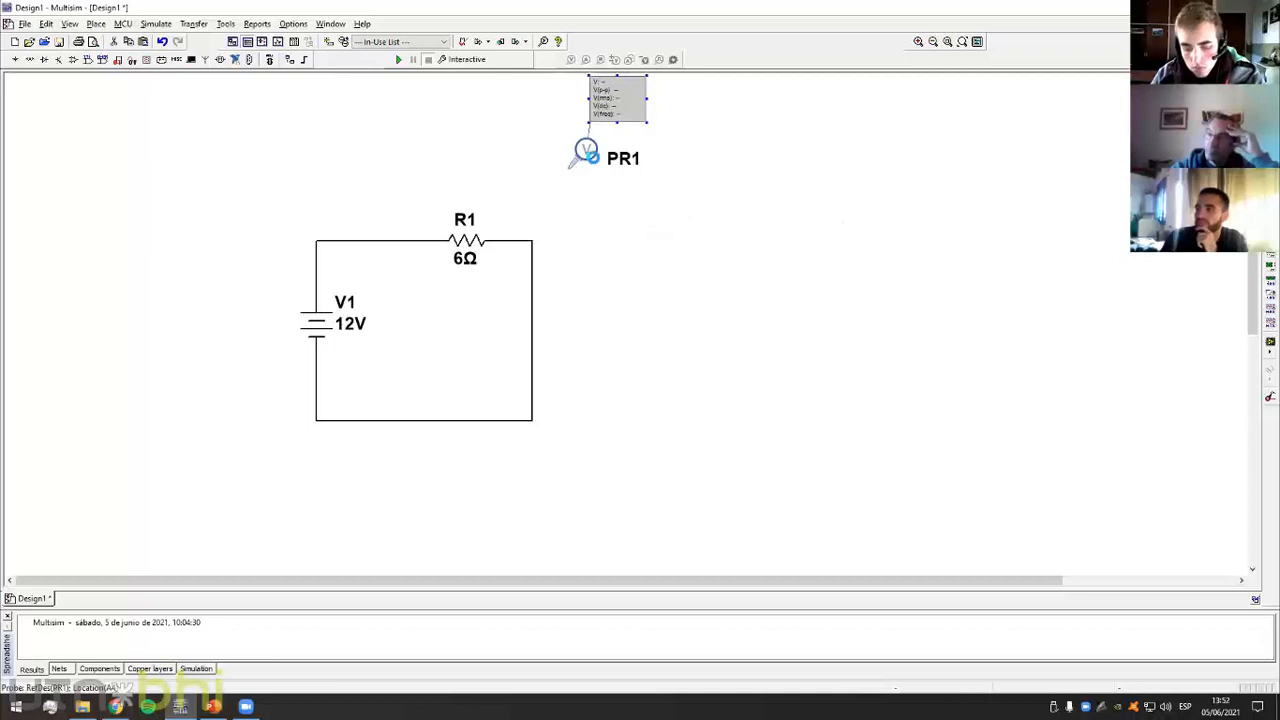
{"action": "key", "text": "Delete"}
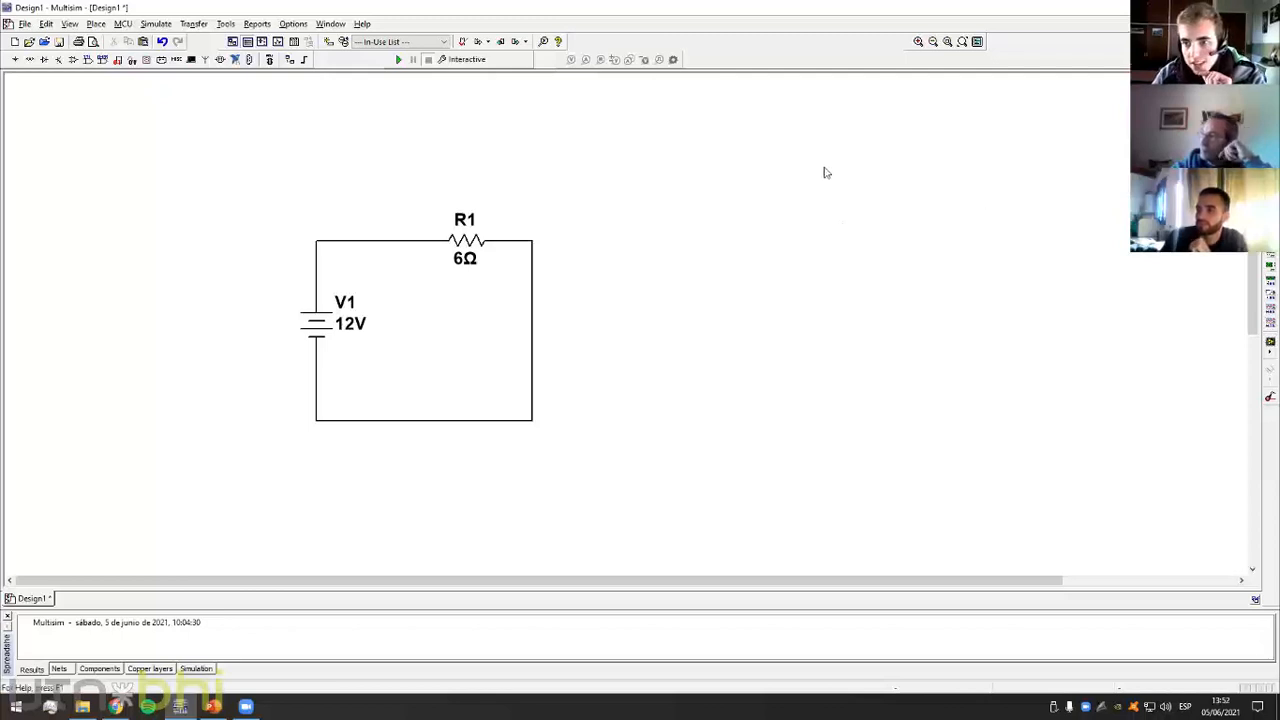
Place a multimeter on the schematic above and to the left of V1
{"action": "left_click", "coordinate": [603, 185]}
{"action": "left_click_drag", "start_coordinate": [633, 165], "coordinate": [214, 249]}
{"action": "left_click", "coordinate": [170, 350]}
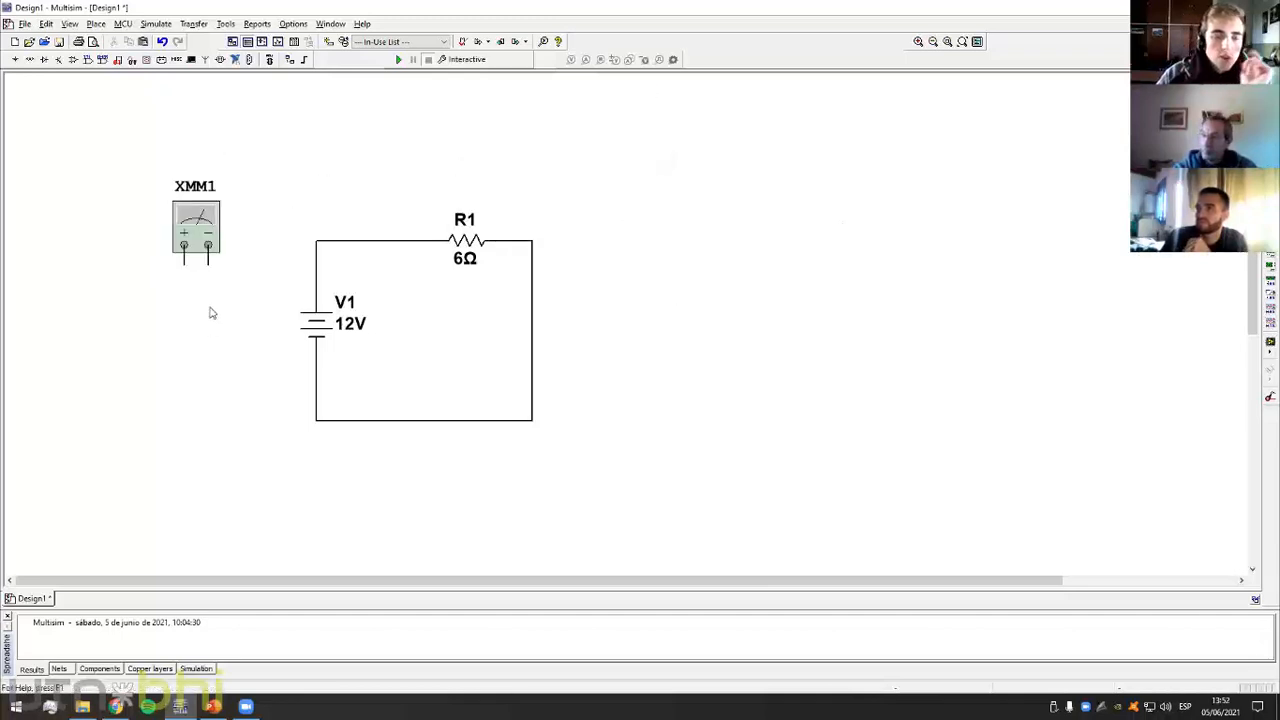
Wire the multimeter in parallel with V1, its positive lead to the source's upper wire and its negative lead to the lower wire
{"action": "left_click", "coordinate": [181, 266]}
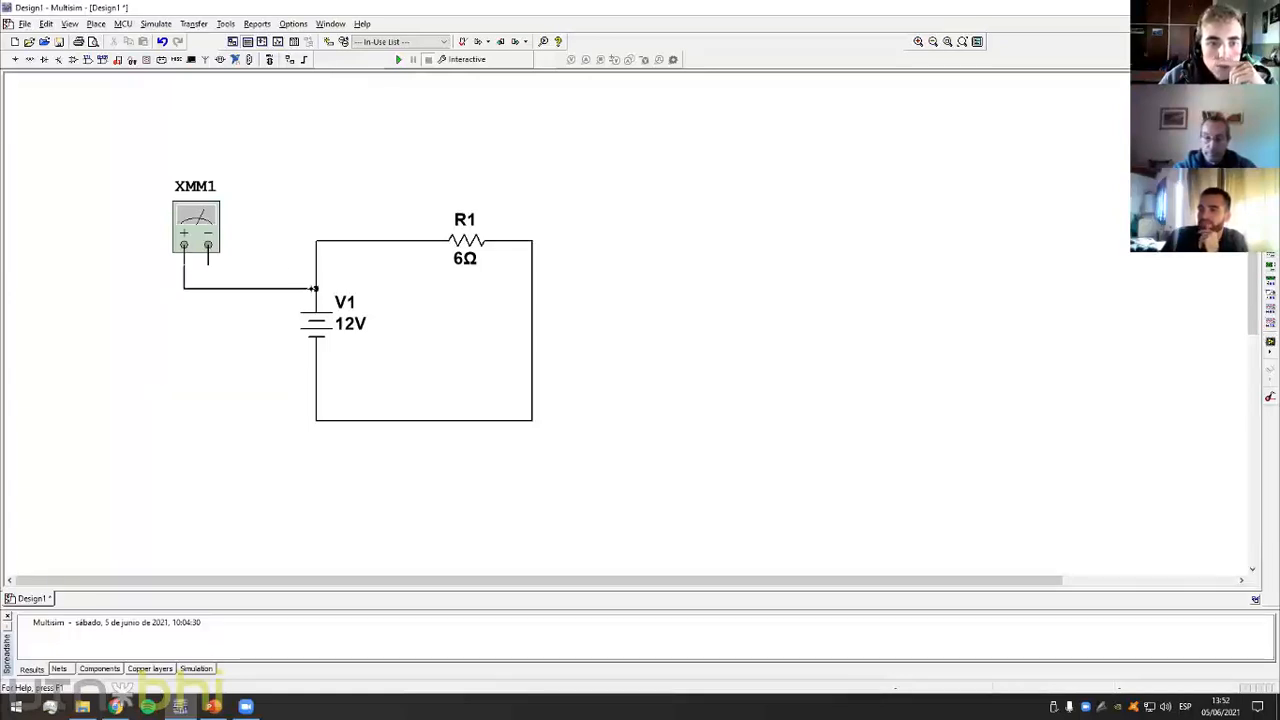
{"action": "left_click", "coordinate": [316, 288]}
{"action": "left_click", "coordinate": [206, 258]}
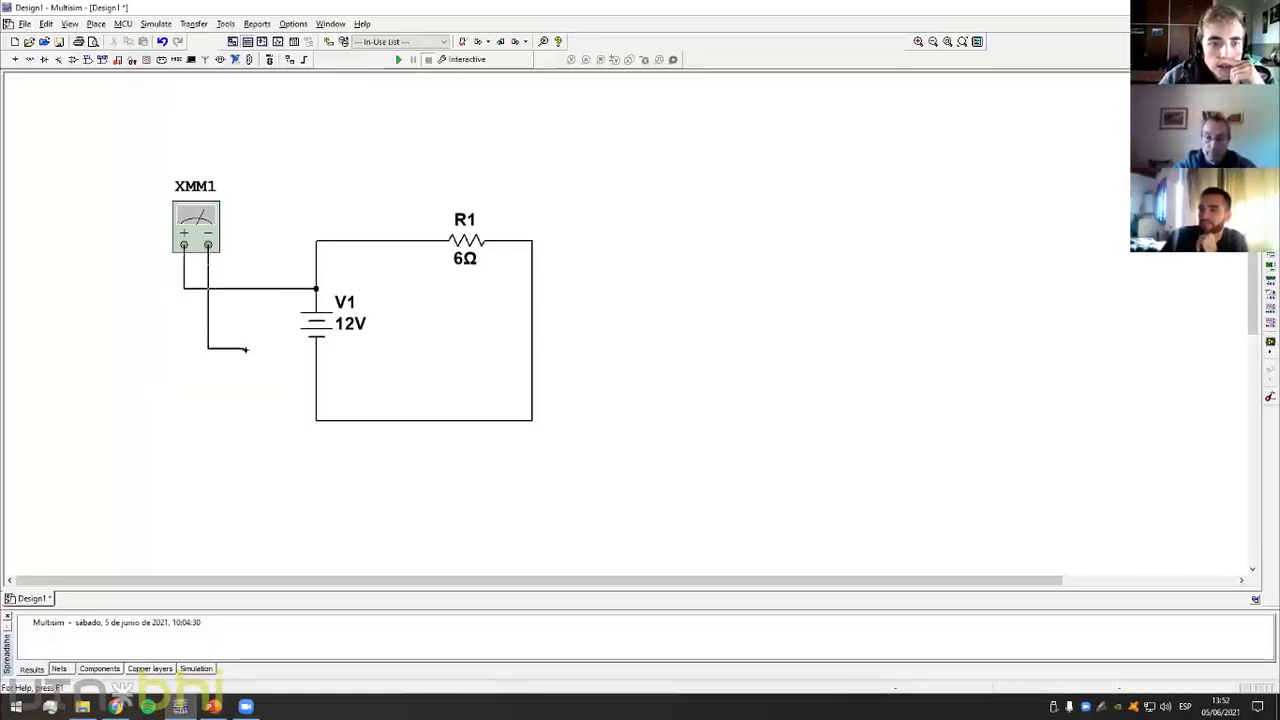
{"action": "left_click", "coordinate": [316, 372]}
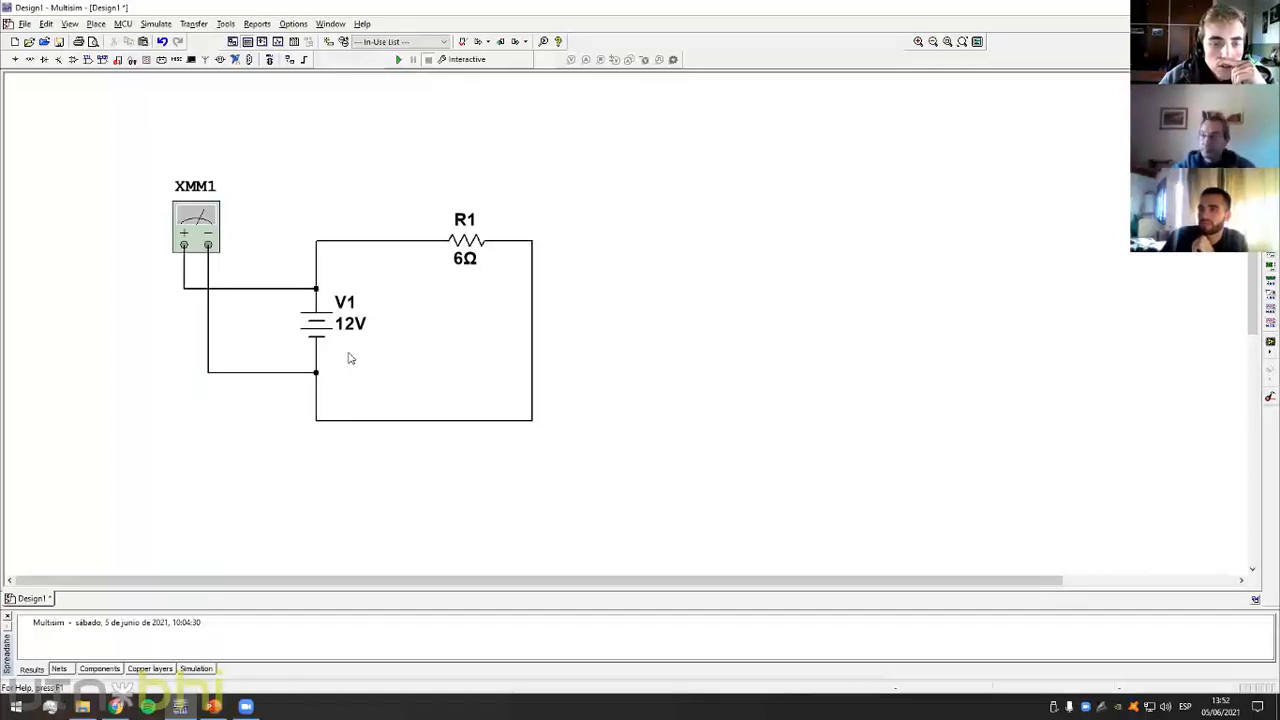
Run the simulation and open the multimeter's display to read the DC voltage across V1, placing it clear of the circuit
{"action": "left_click", "coordinate": [399, 60]}
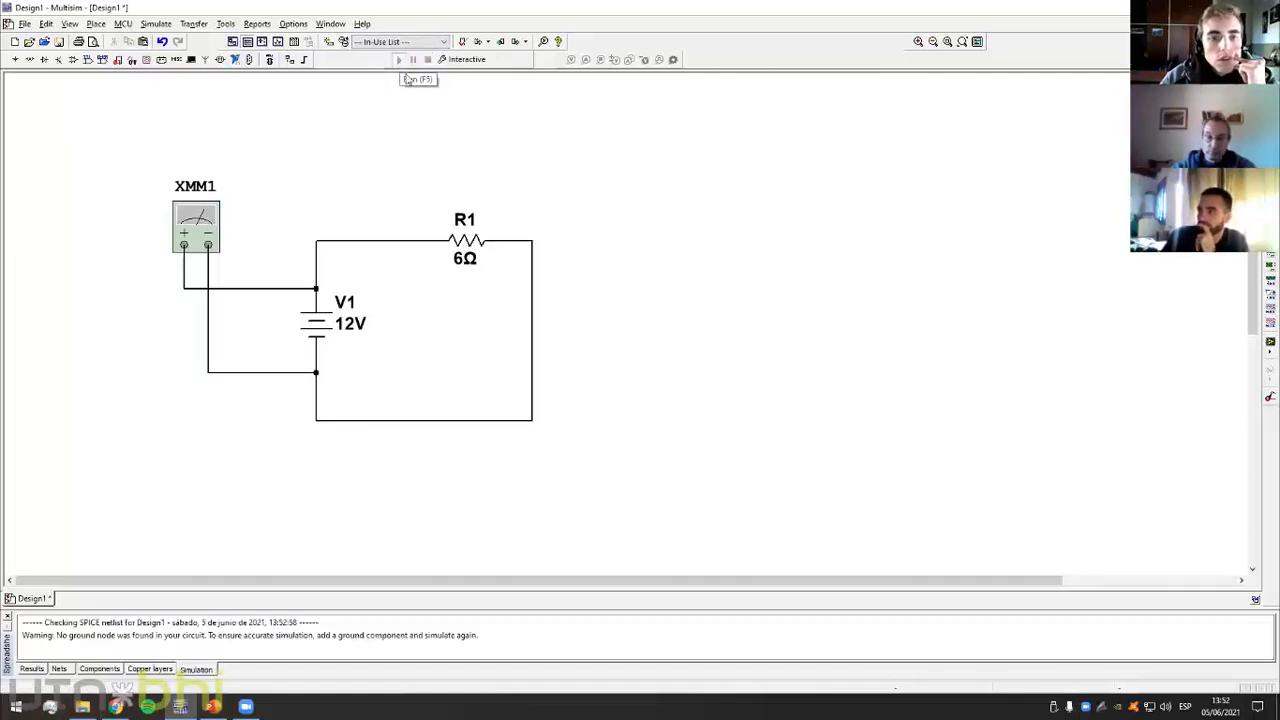
{"action": "double_click", "coordinate": [198, 231]}
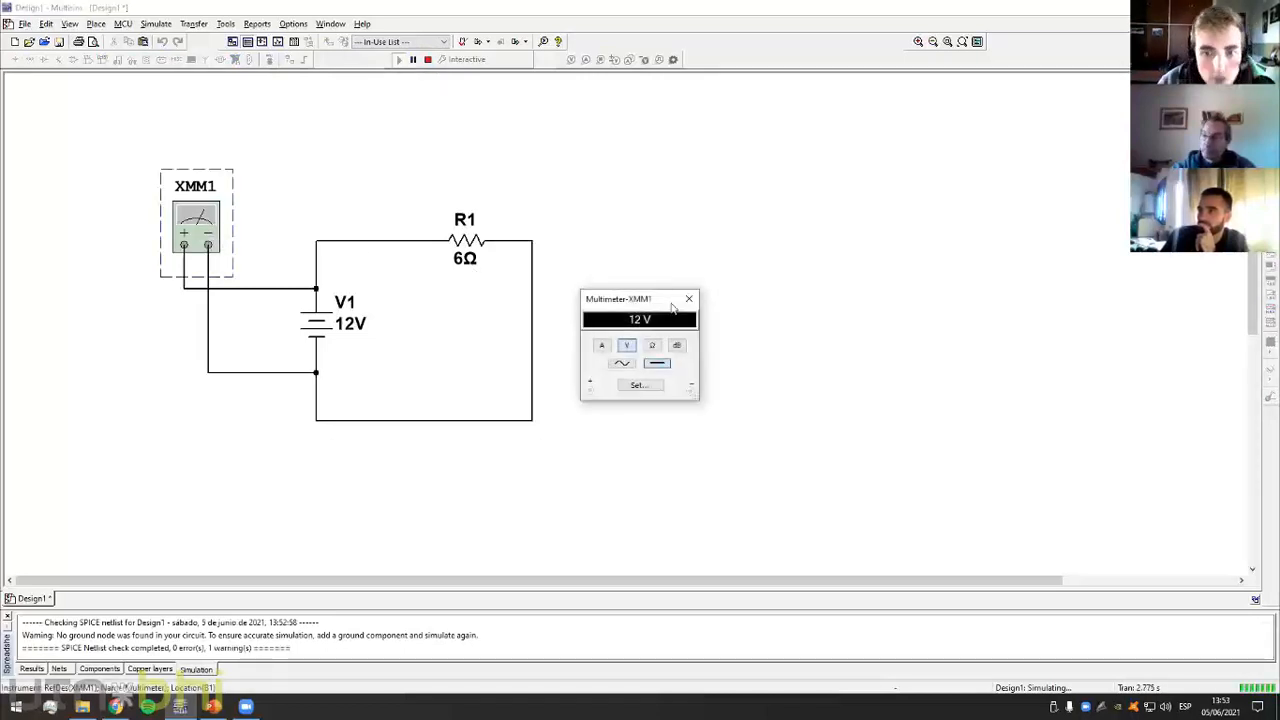
{"action": "left_click_drag", "start_coordinate": [646, 292], "coordinate": [696, 261]}
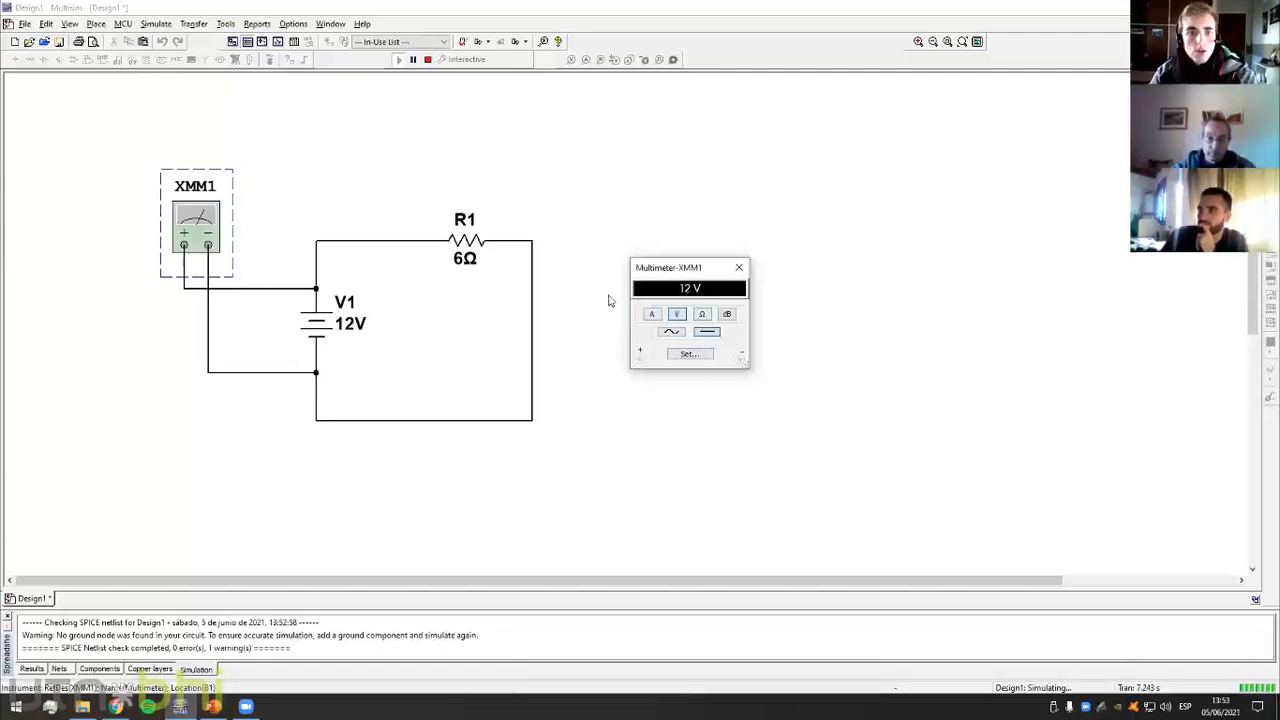
Close the display of the multimeter across V1 and stop the simulation
{"action": "left_click", "coordinate": [739, 267]}
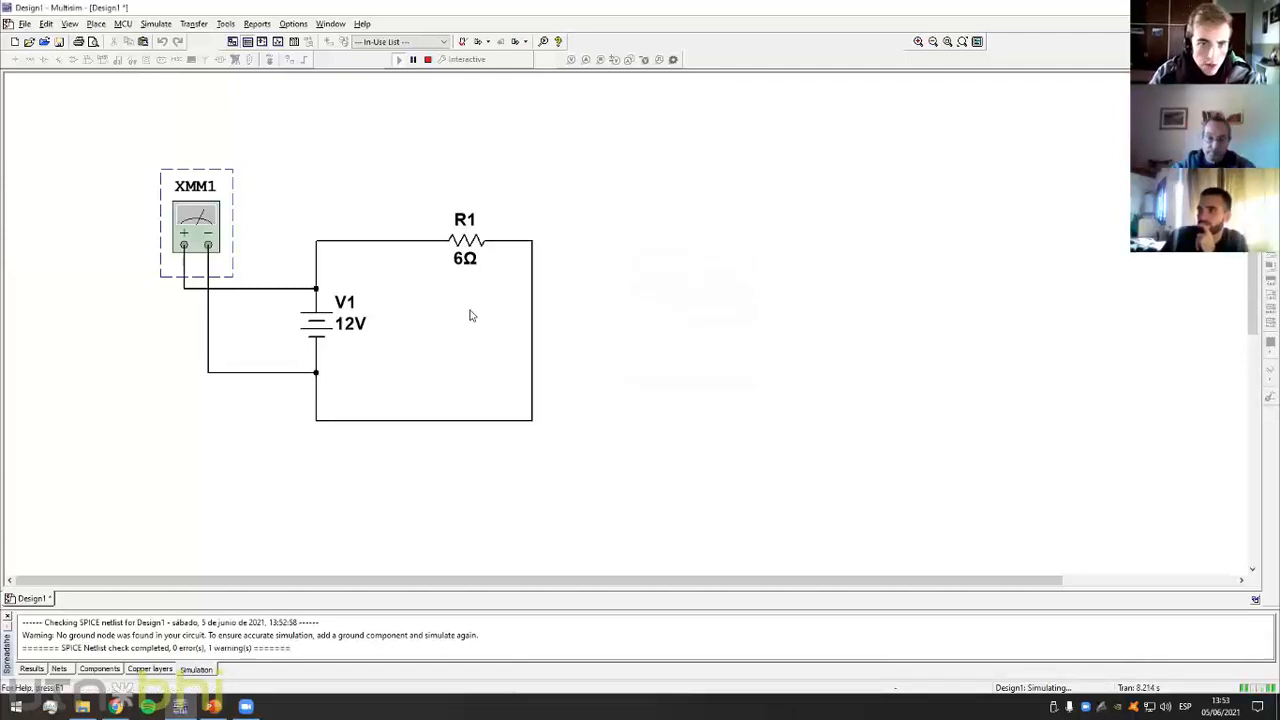
{"action": "left_click", "coordinate": [450, 277]}
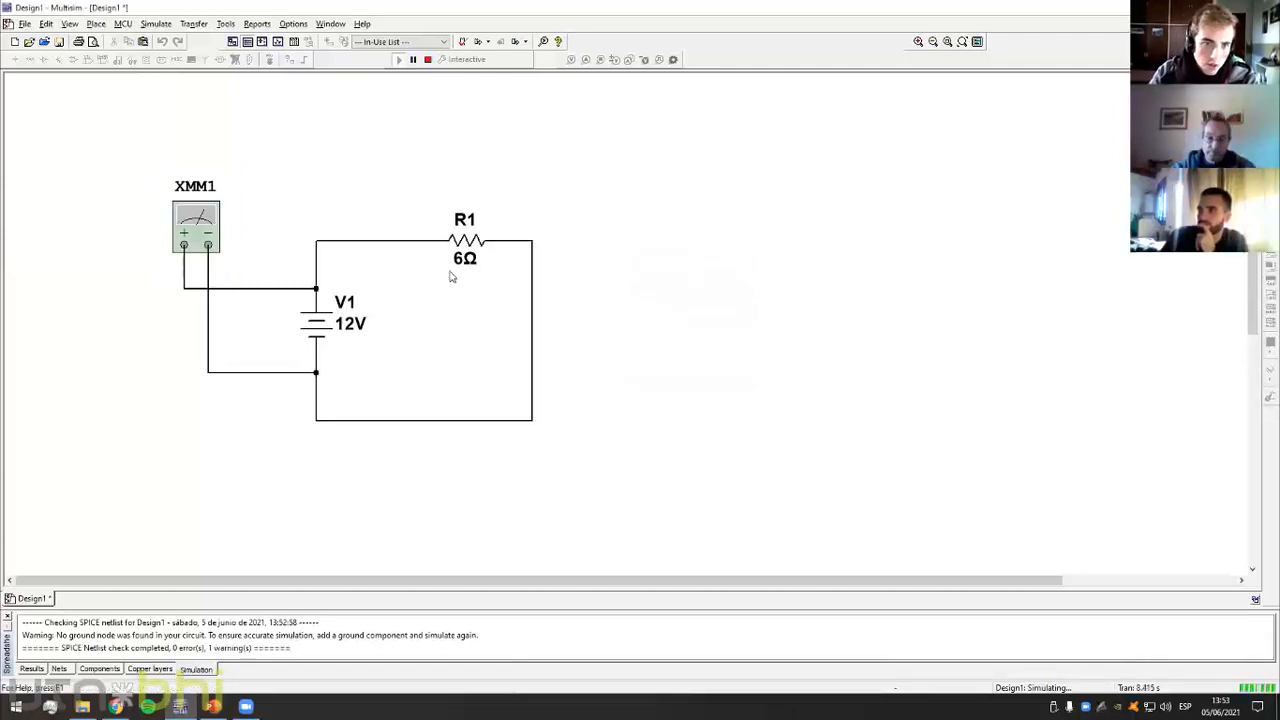
{"action": "left_click", "coordinate": [427, 59]}
Delete the wire between V1 and R1 and both wires connecting the multimeter to the source
{"action": "left_click", "coordinate": [390, 245]}
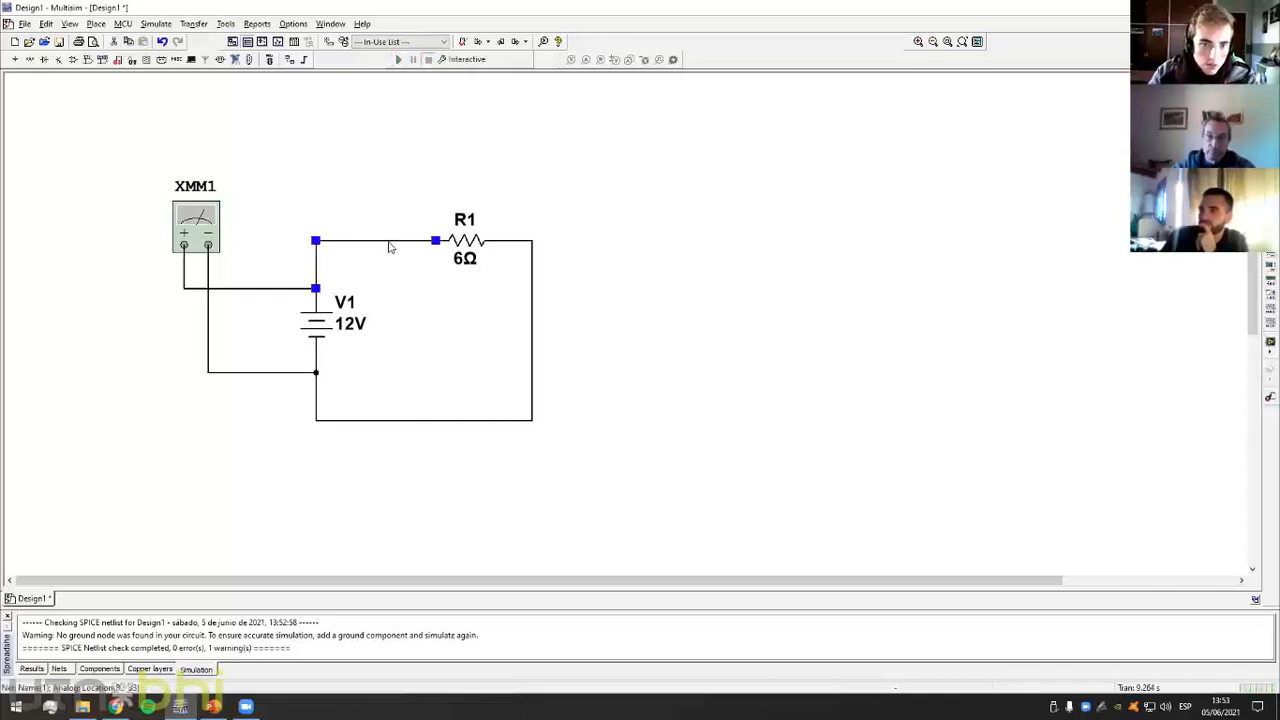
{"action": "key", "text": "Delete"}
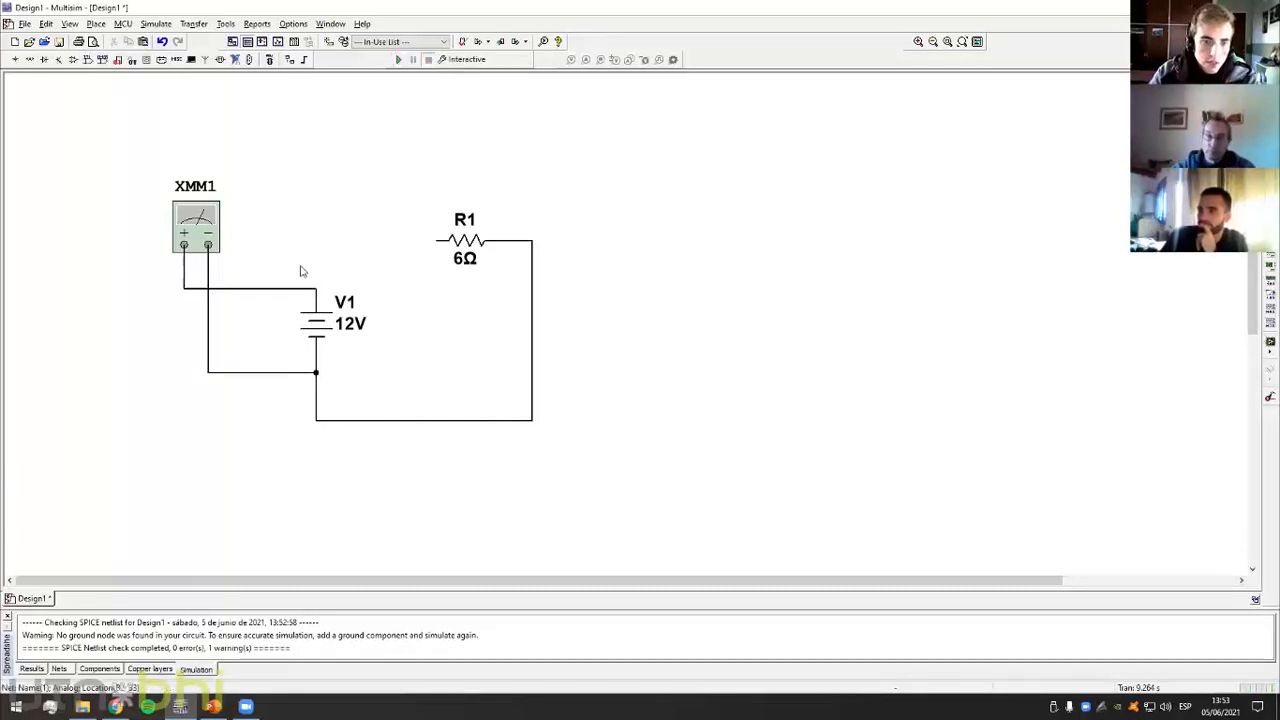
{"action": "left_click", "coordinate": [281, 292]}
{"action": "key", "text": "Delete"}
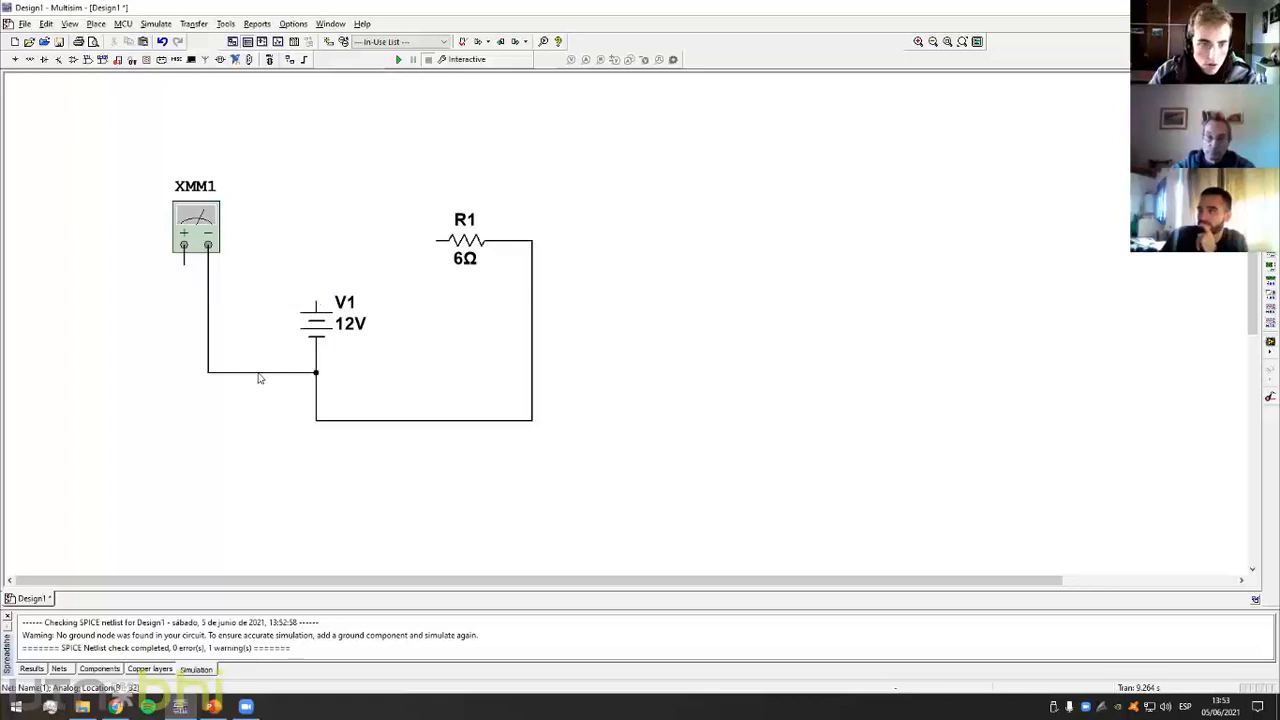
{"action": "left_click", "coordinate": [258, 372]}
{"action": "key", "text": "Delete"}
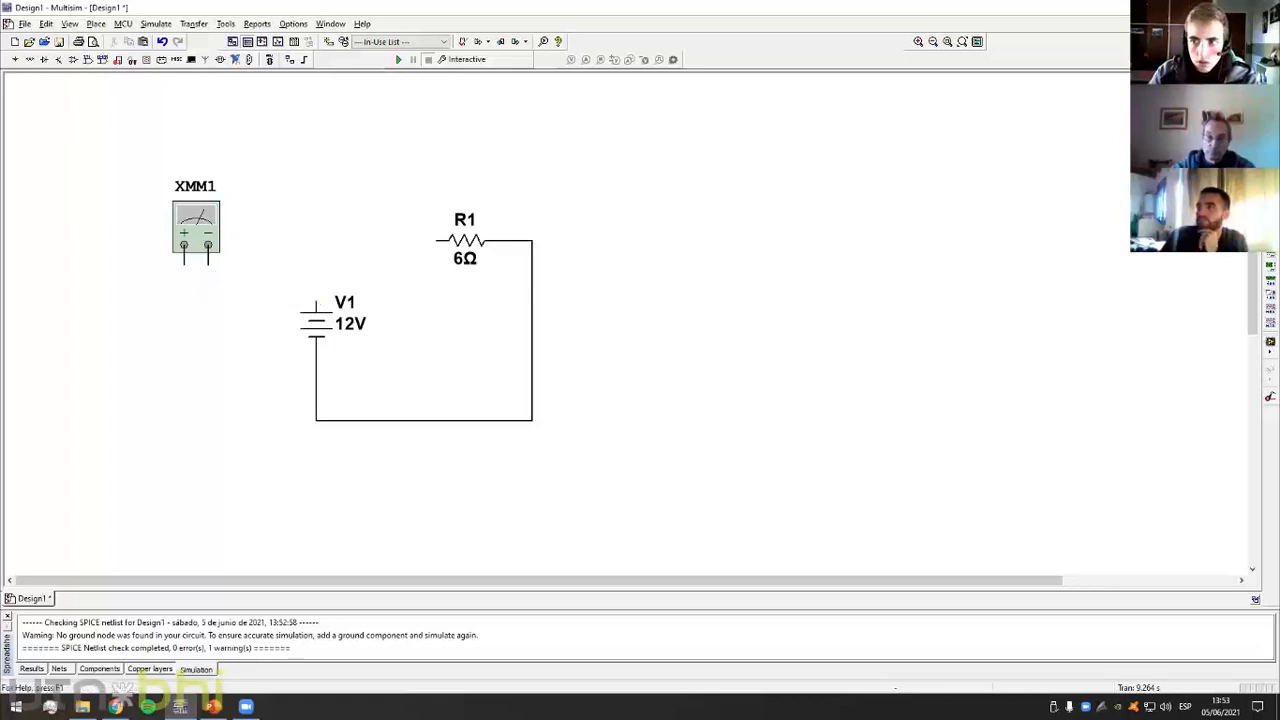
Place a second multimeter above the gap between V1 and R1, wiring it in series from V1's positive terminal to R1
{"action": "left_click", "coordinate": [360, 222]}
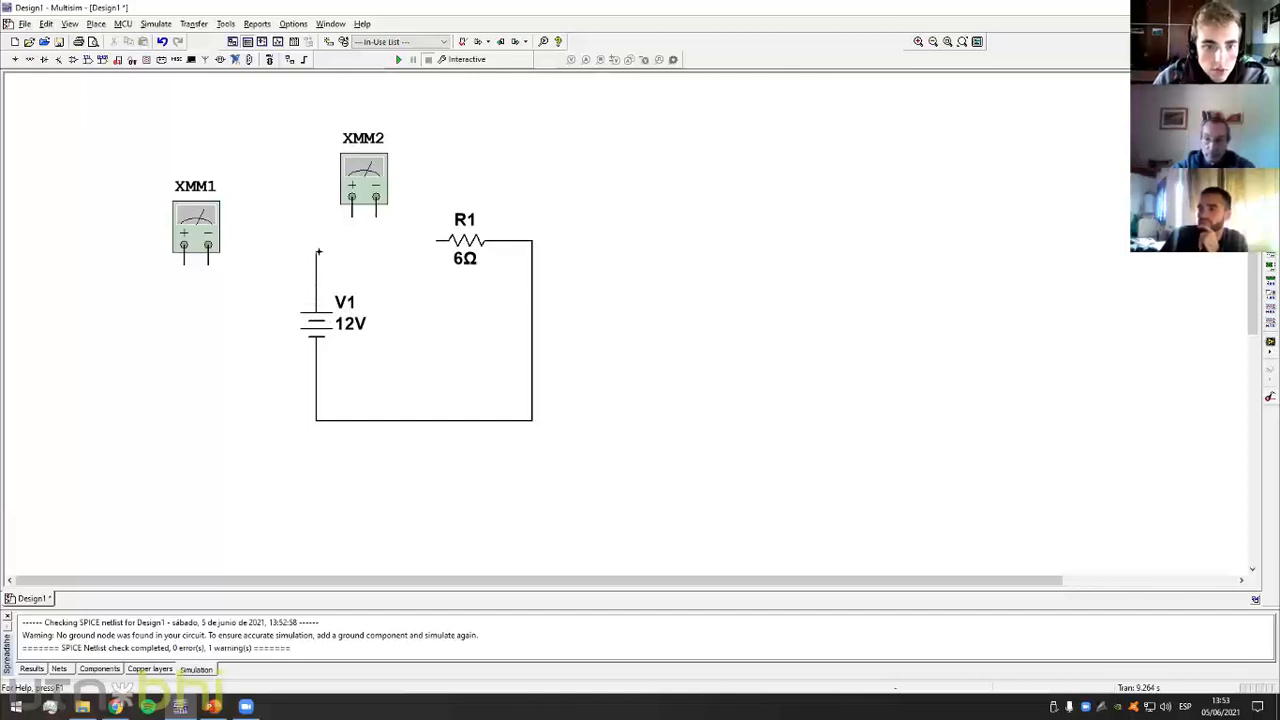
{"action": "left_click", "coordinate": [351, 214]}
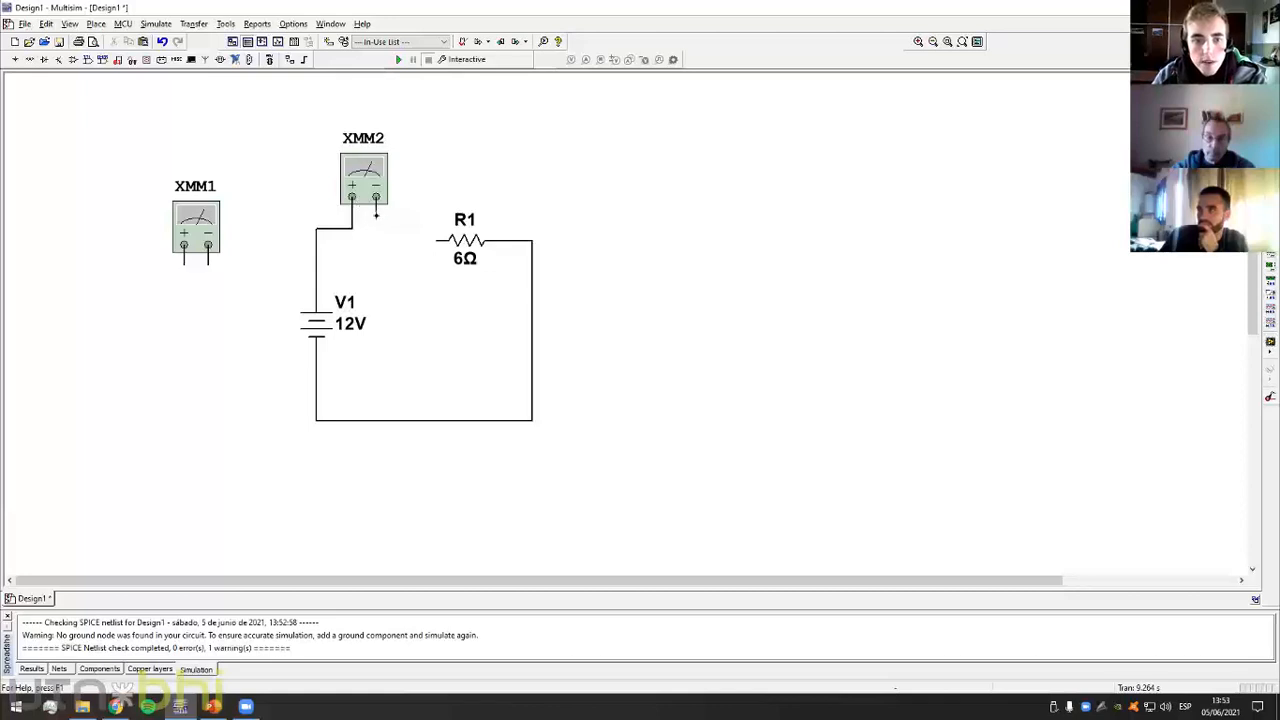
{"action": "left_click", "coordinate": [429, 241]}
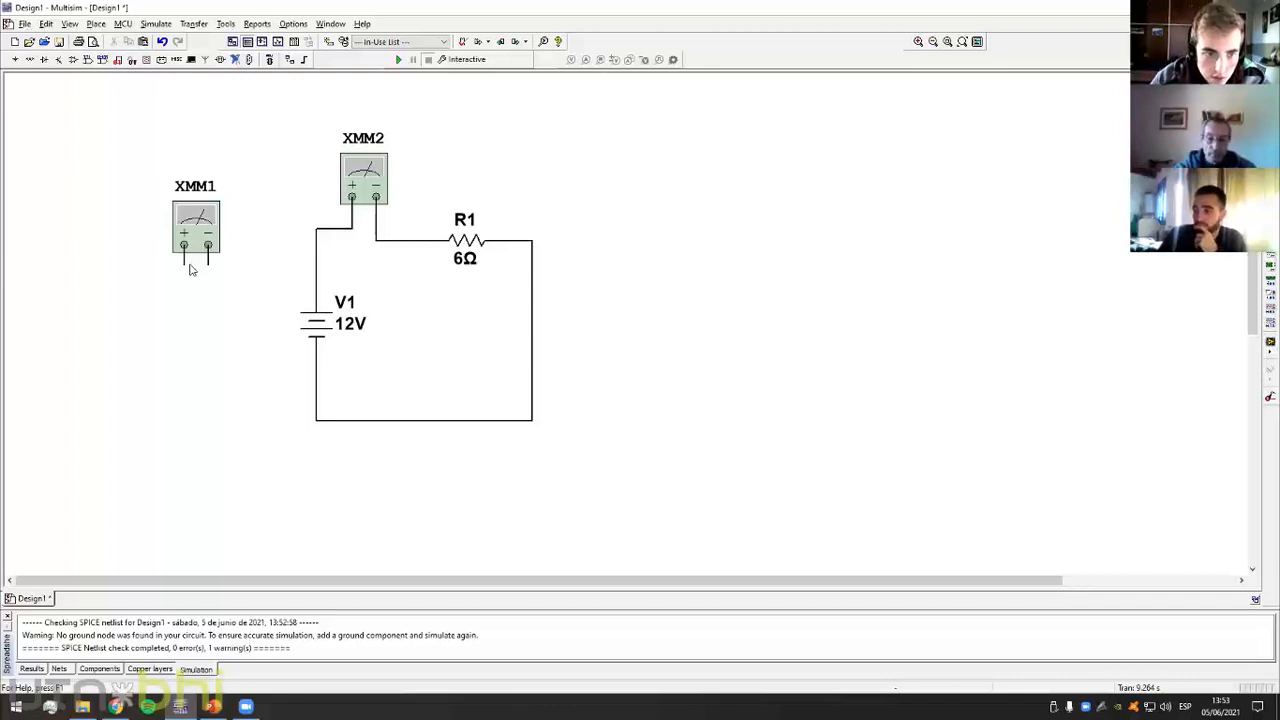
Wire XMM1 in parallel with V1, its positive lead to the source's upper wire and its negative lead to the lower wire
{"action": "left_click", "coordinate": [316, 276]}
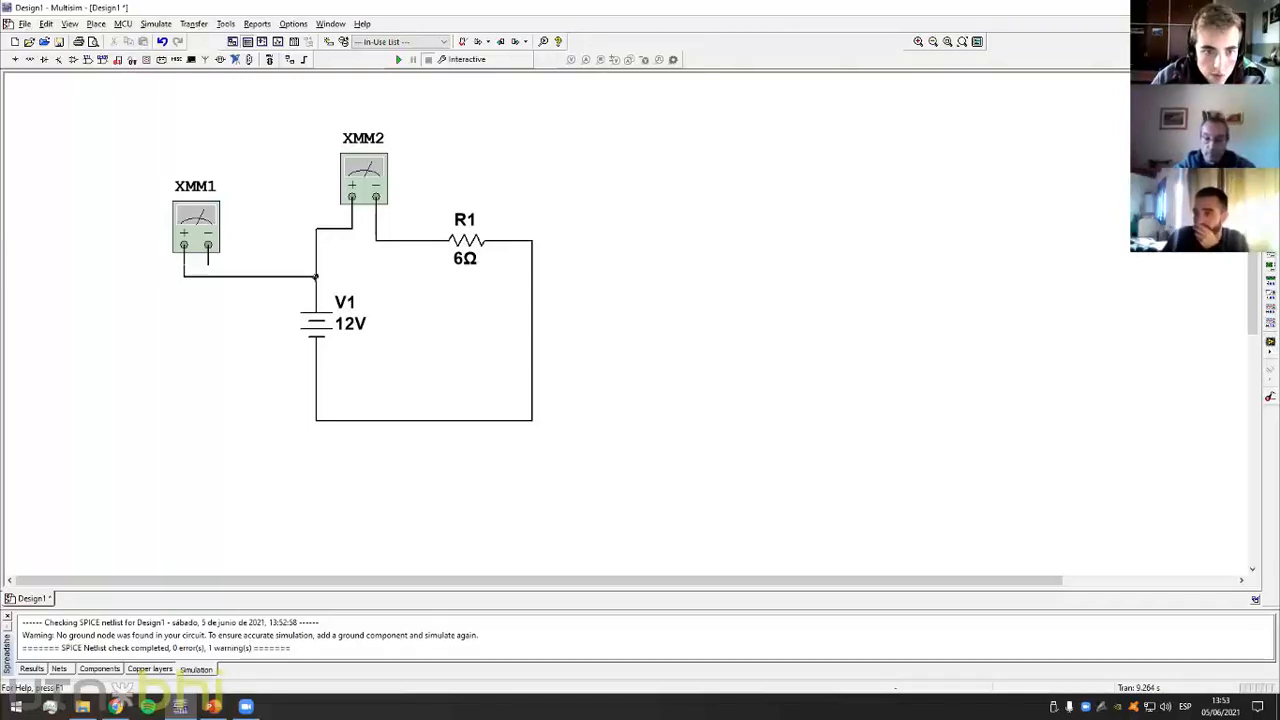
{"action": "left_click", "coordinate": [209, 260]}
{"action": "left_click", "coordinate": [316, 384]}
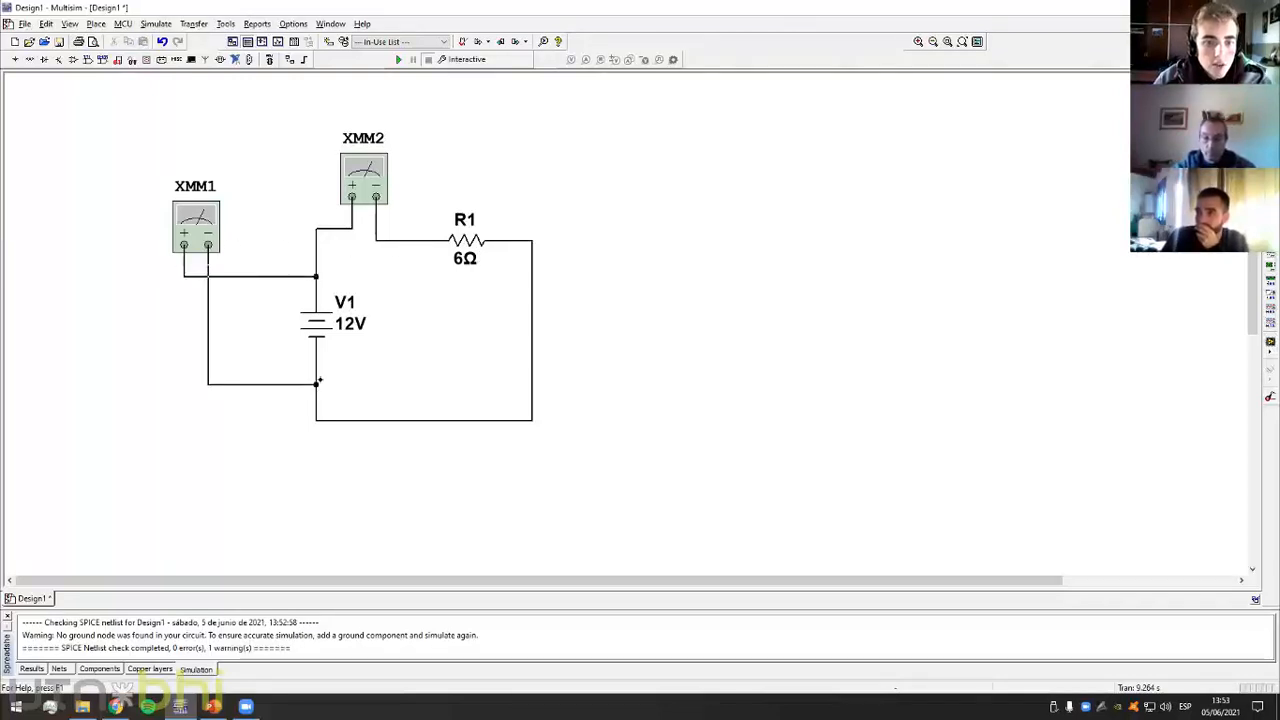
Run the simulation and set the series multimeter XMM2 to measure current in amperes
{"action": "left_click", "coordinate": [397, 60]}
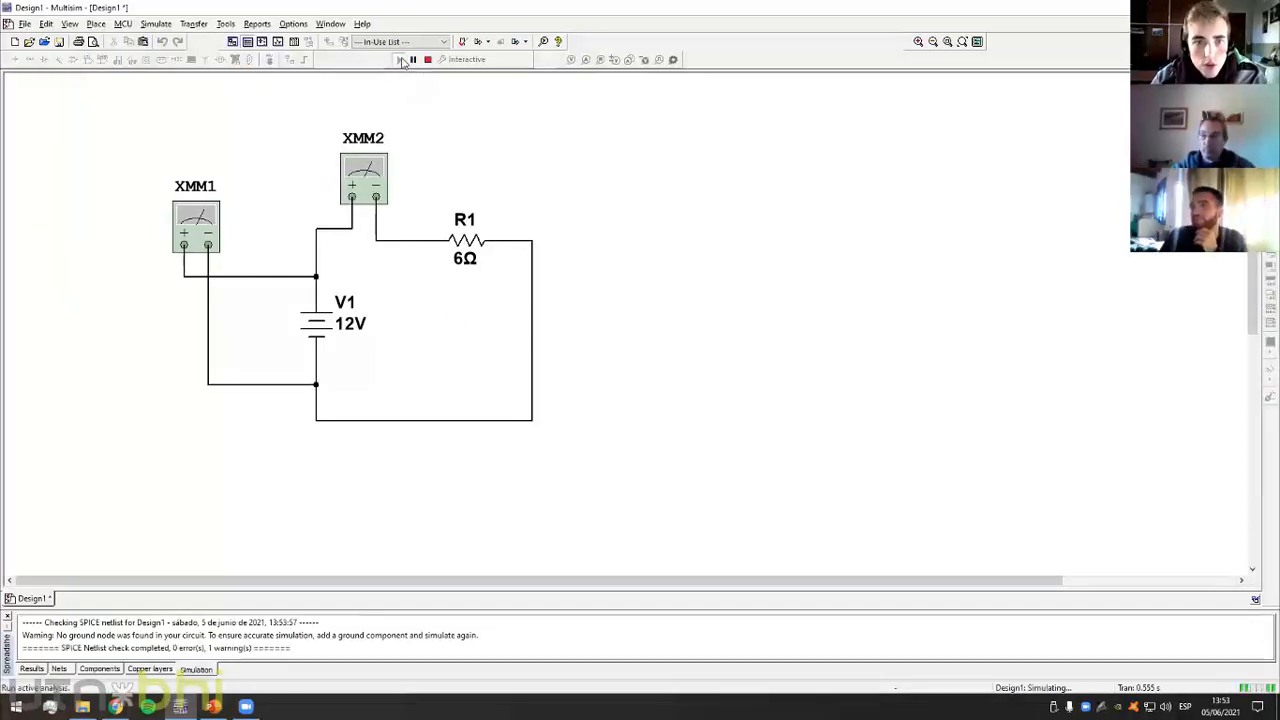
{"action": "double_click", "coordinate": [370, 173]}
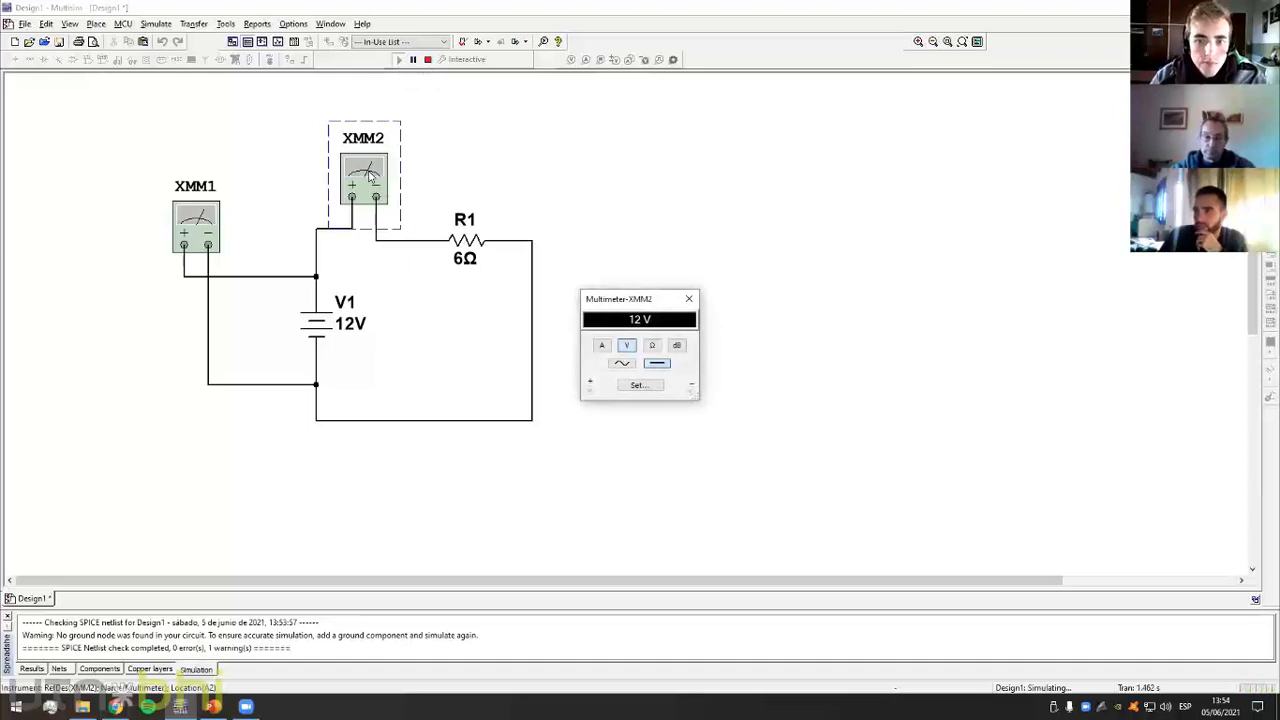
{"action": "left_click", "coordinate": [605, 346]}
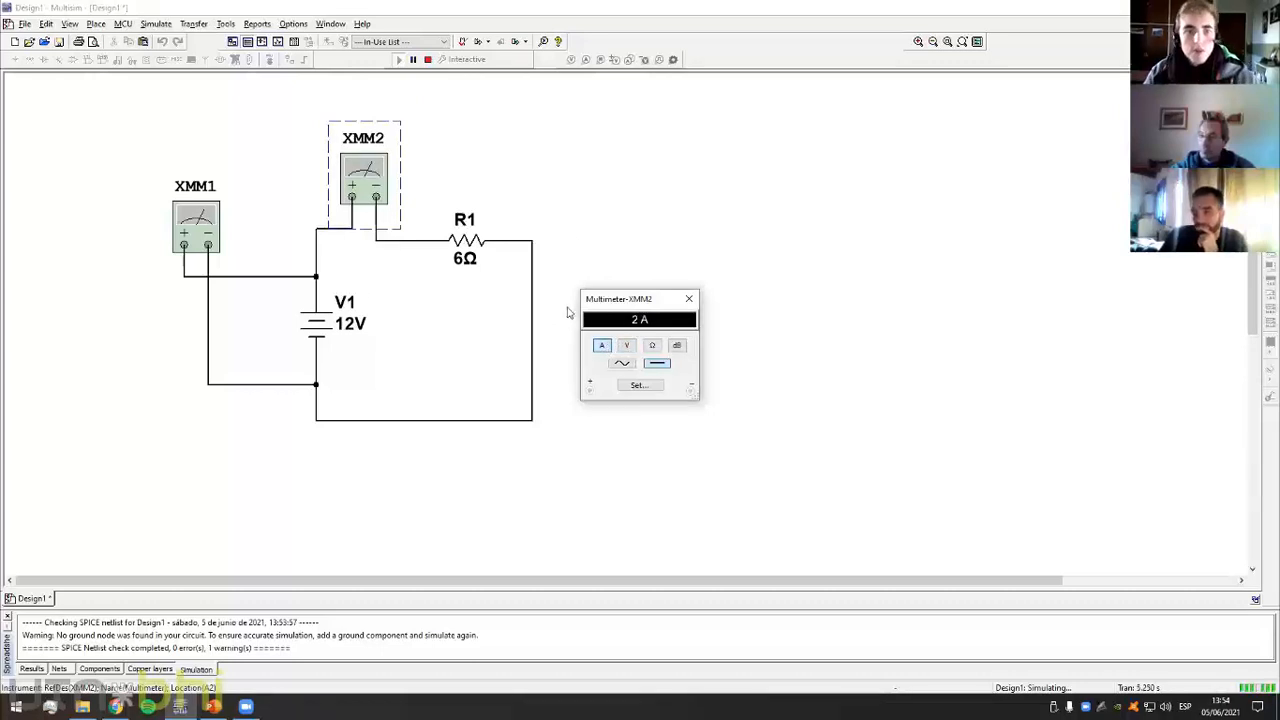
Close the series multimeter's display and stop the simulation
{"action": "left_click", "coordinate": [688, 301]}
{"action": "left_click", "coordinate": [406, 311]}
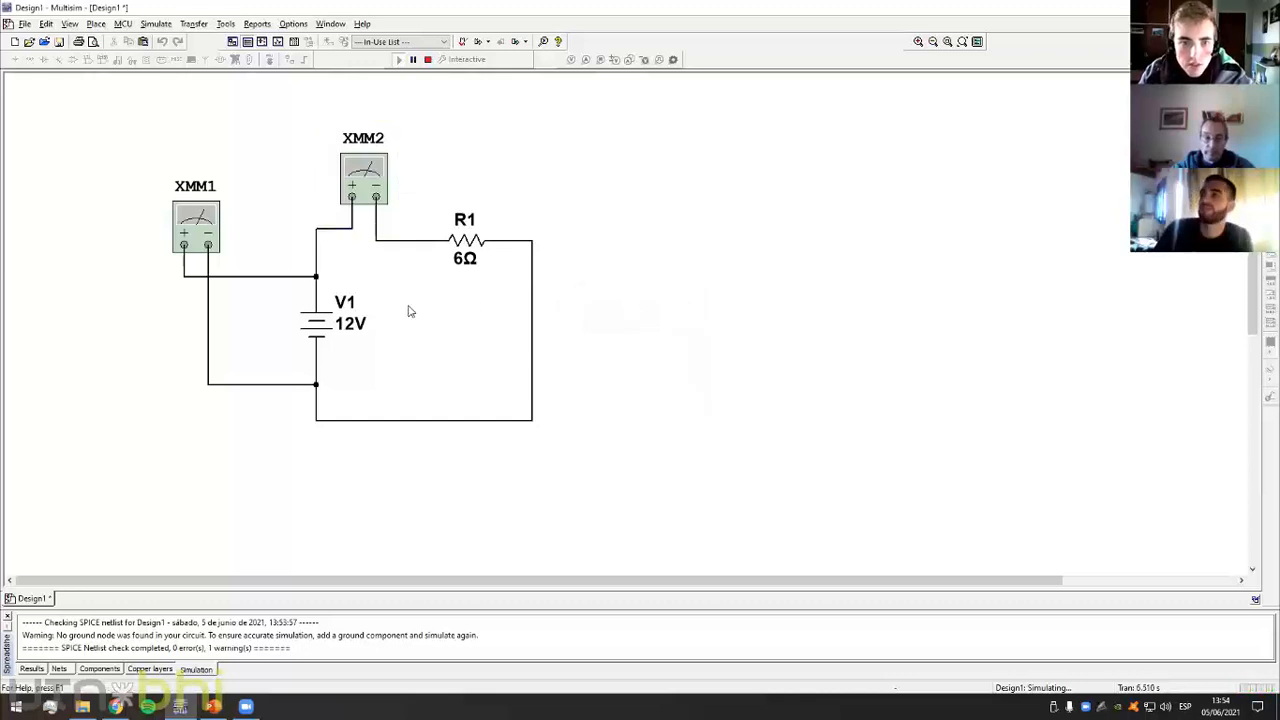
{"action": "left_click", "coordinate": [428, 60]}
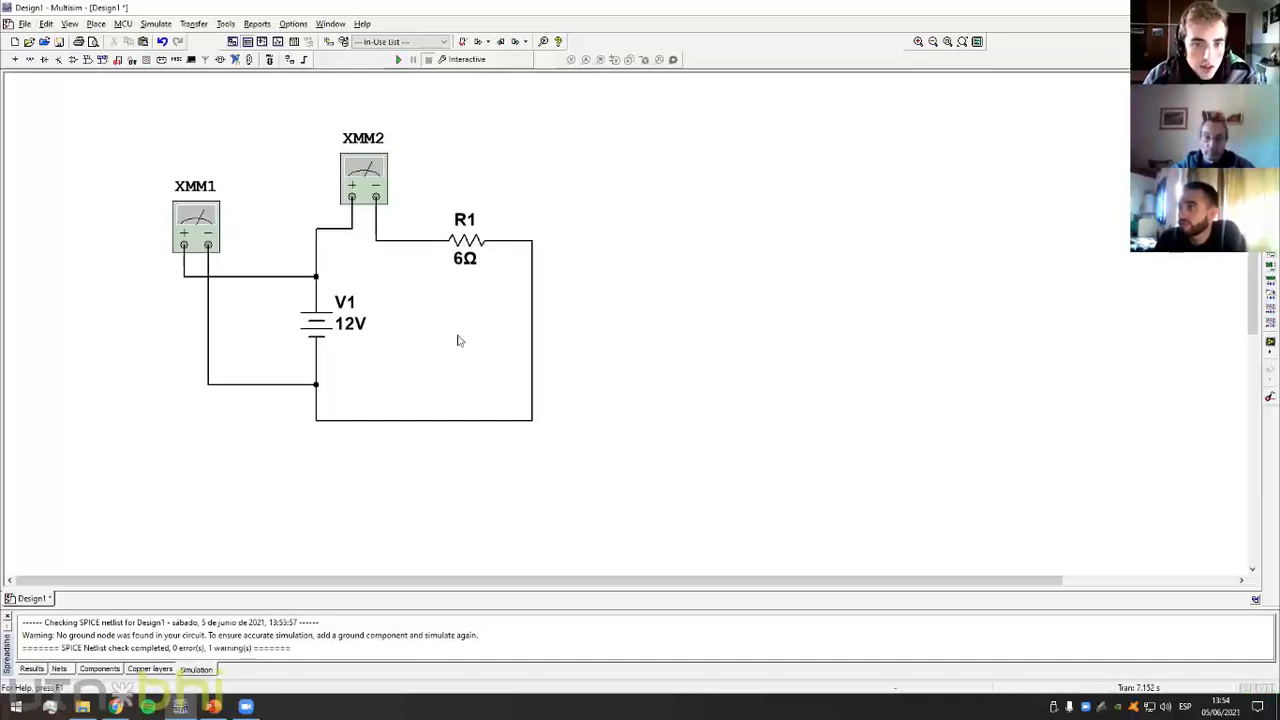
{"action": "left_click", "coordinate": [16, 60]}
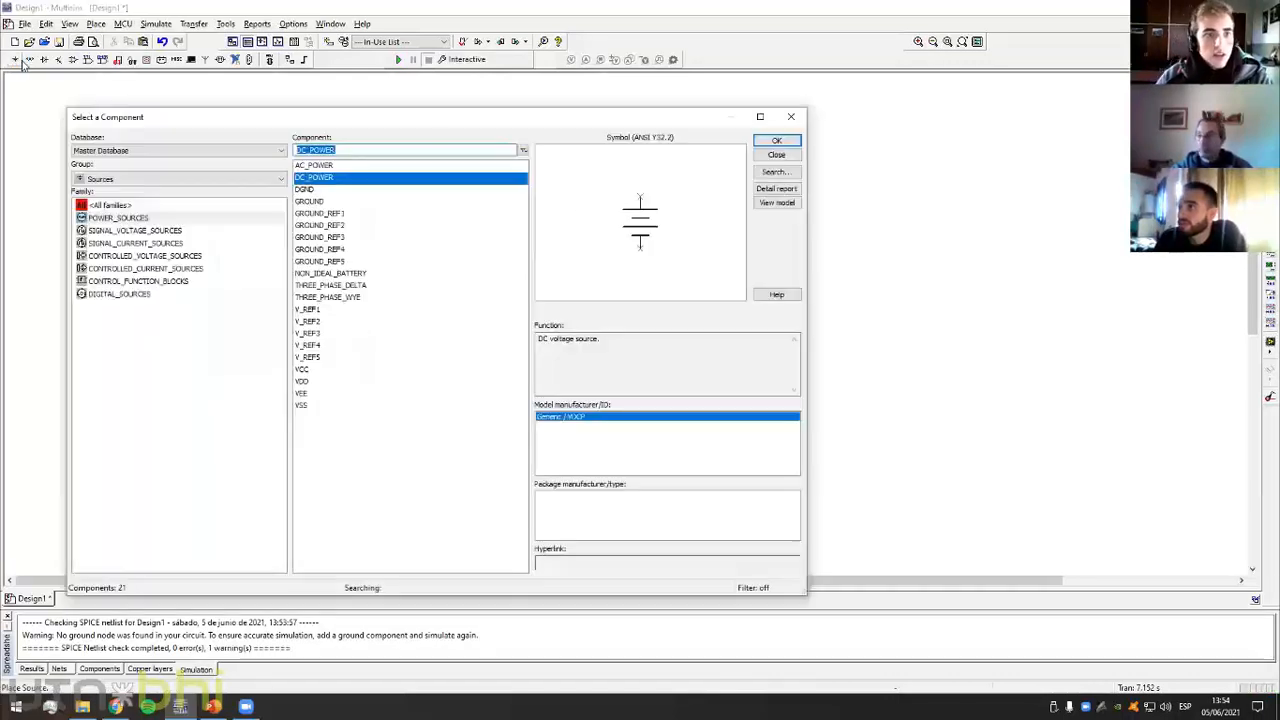
{"action": "left_click", "coordinate": [302, 190]}
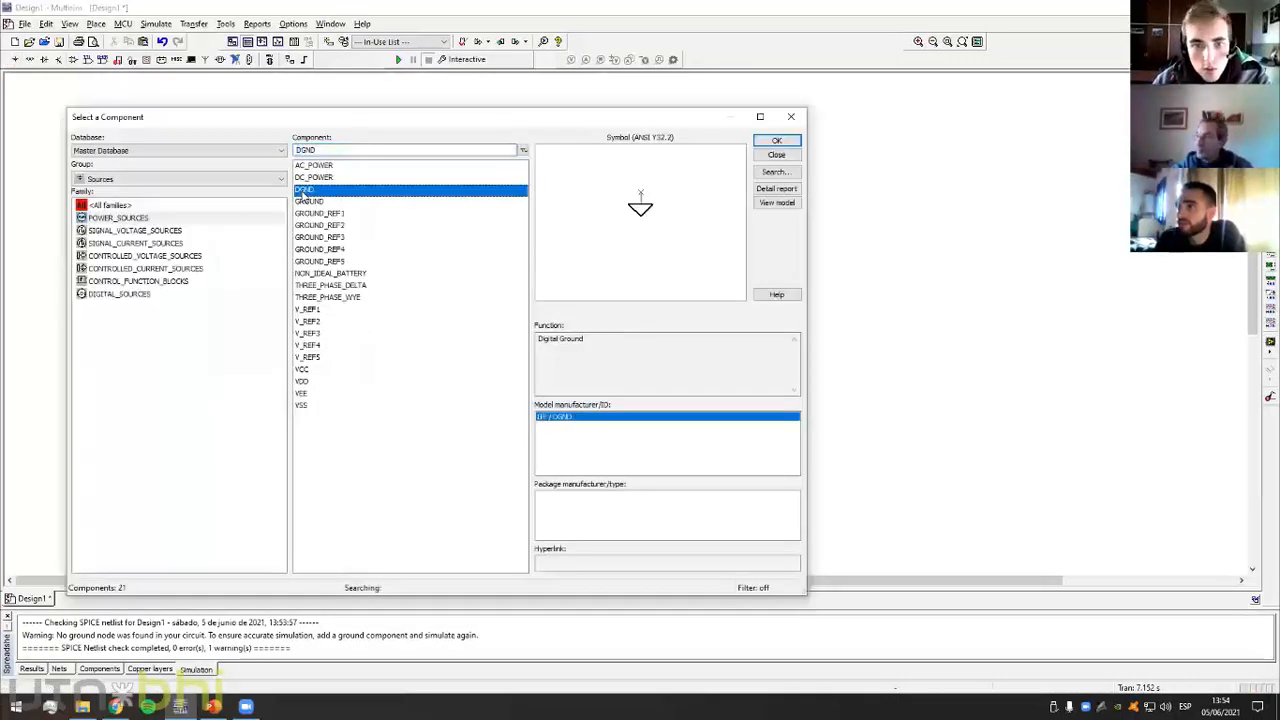
{"action": "left_click", "coordinate": [322, 202]}
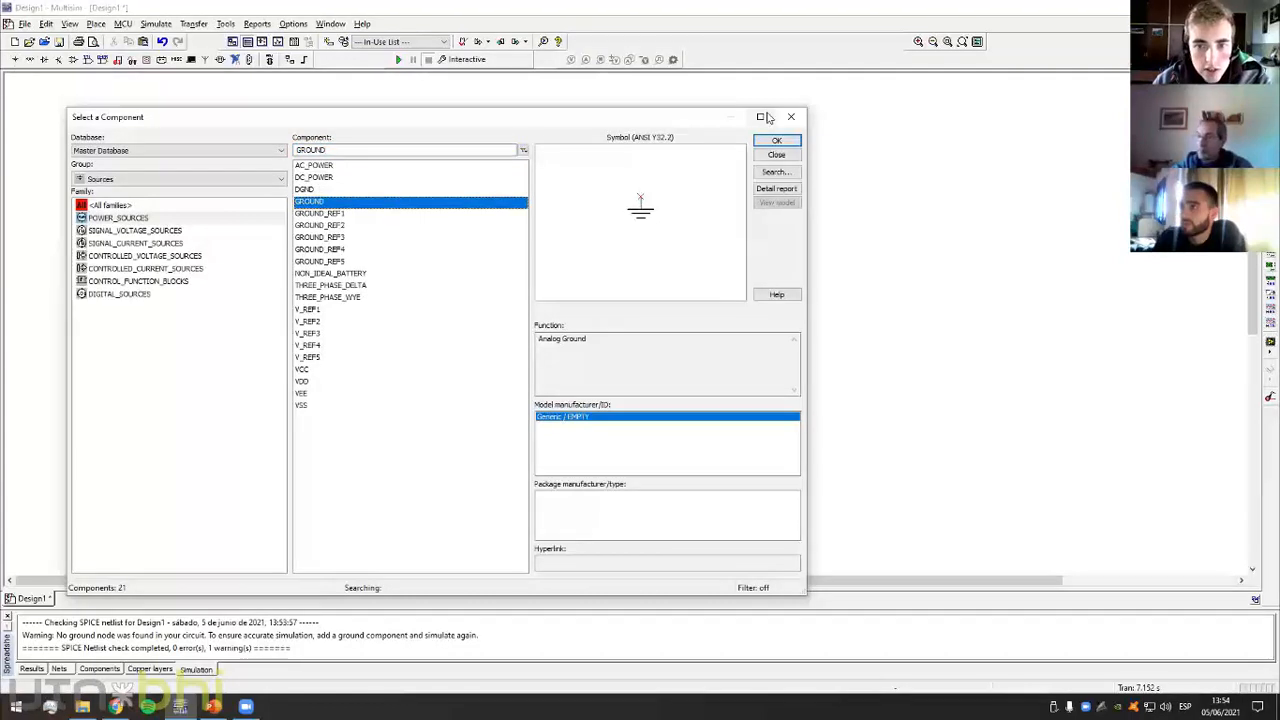
{"action": "left_click", "coordinate": [326, 166]}
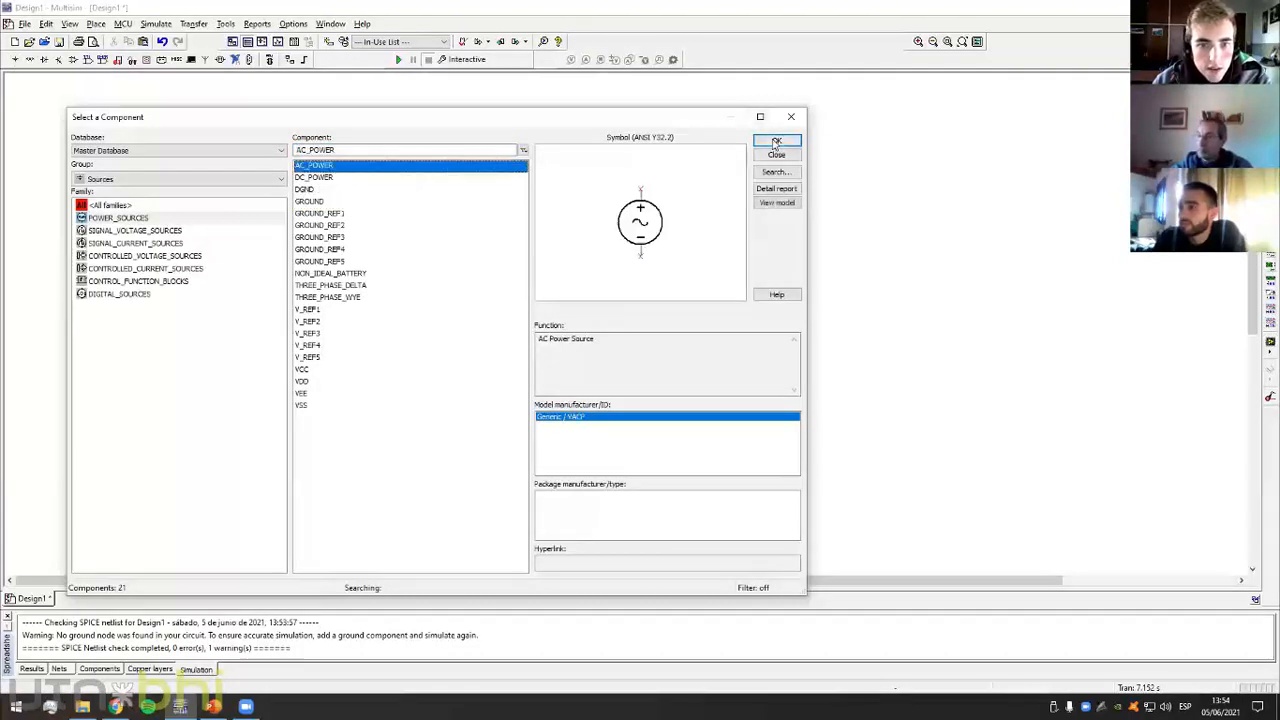
{"action": "left_click", "coordinate": [776, 140]}
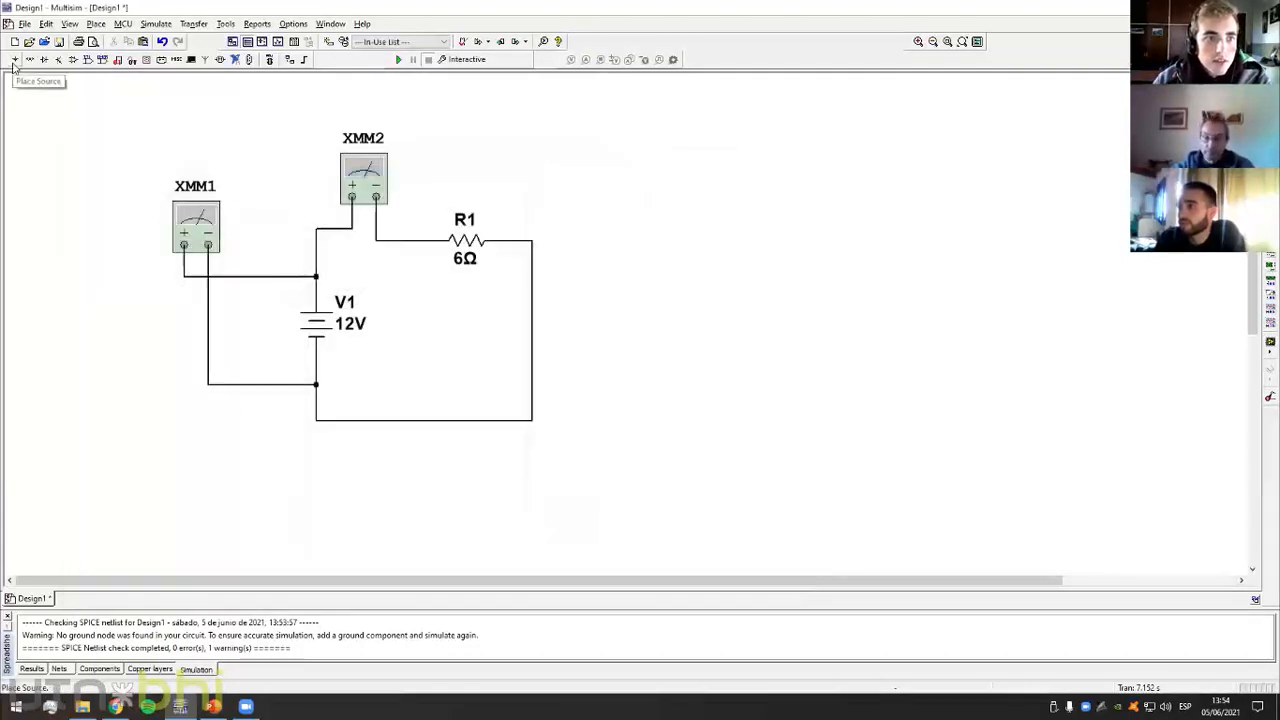
Place a GROUND component from the POWER_SOURCES family below the circuit and wire it to the loop's bottom wire
{"action": "left_click", "coordinate": [15, 61]}
{"action": "left_click", "coordinate": [121, 218]}
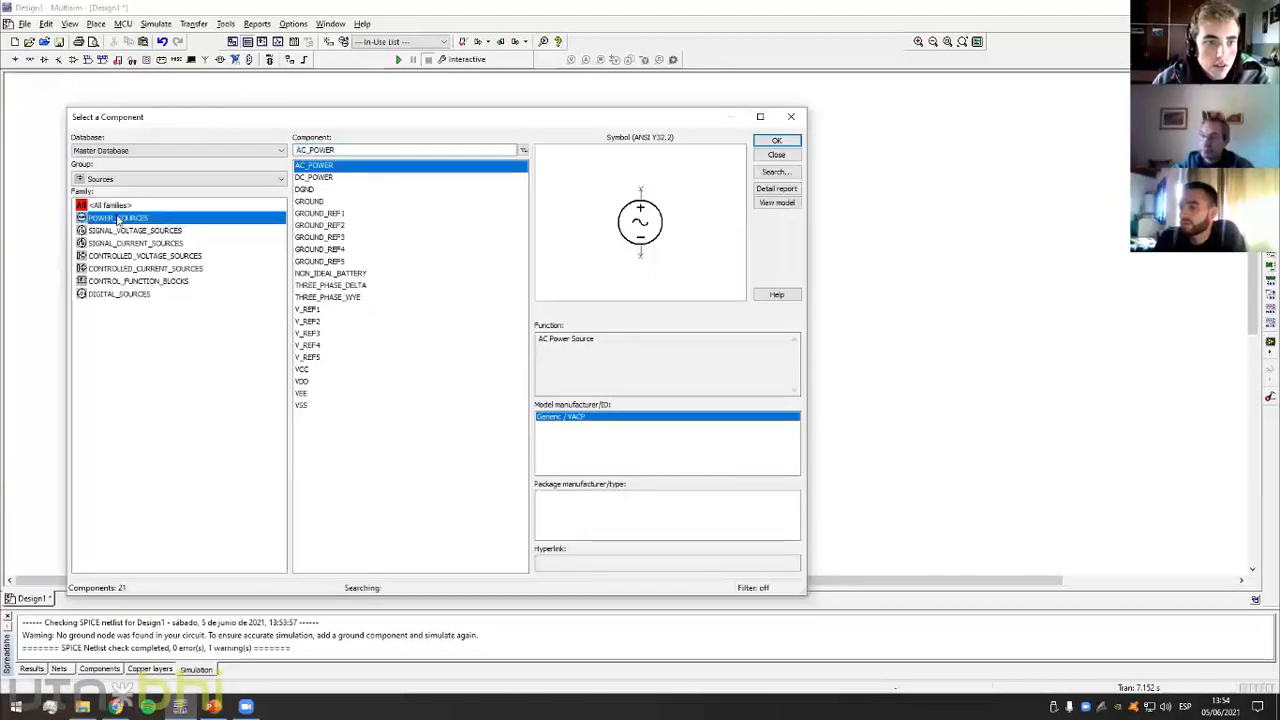
{"action": "left_click", "coordinate": [310, 201]}
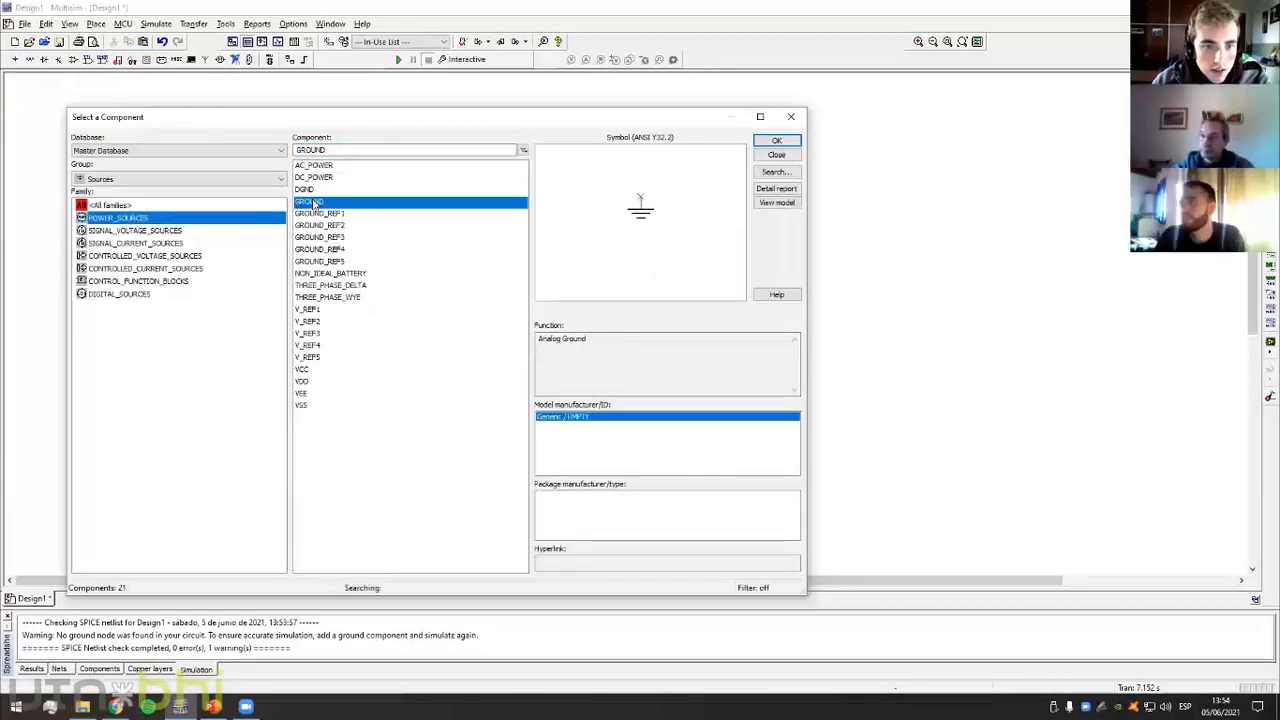
{"action": "left_click", "coordinate": [782, 140]}
{"action": "key", "text": "Escape"}
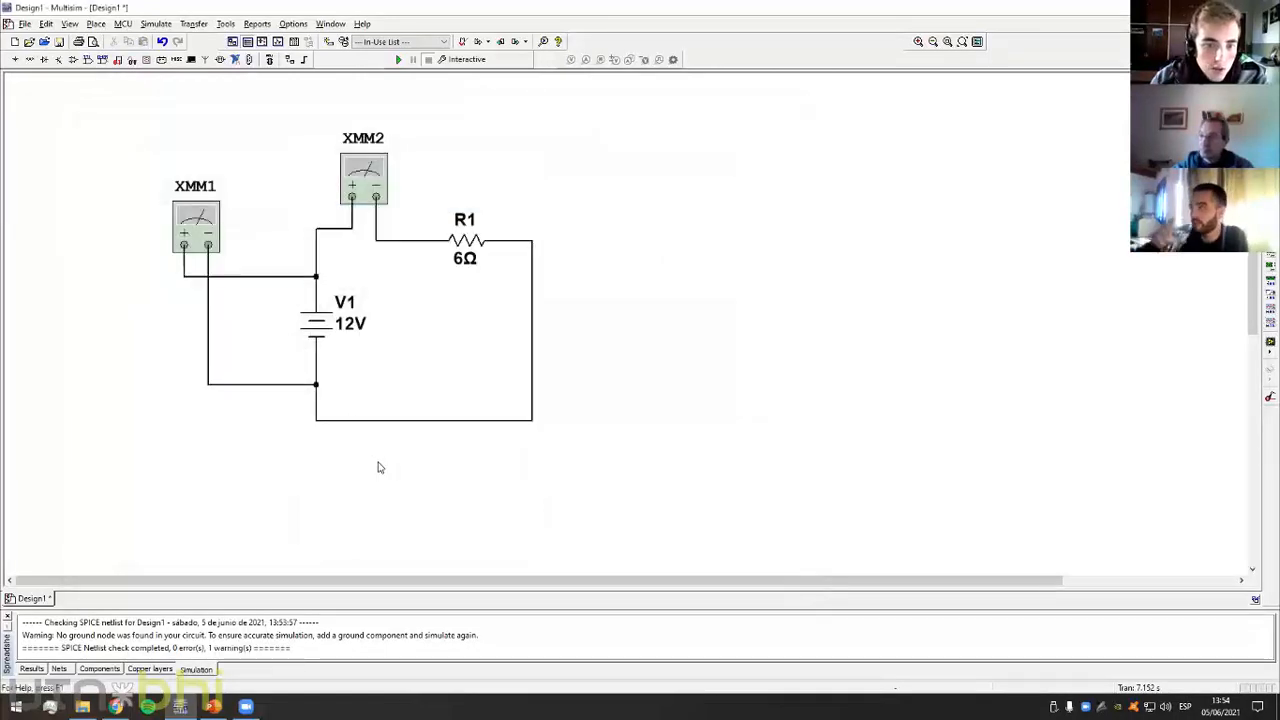
{"action": "key", "text": "Return"}
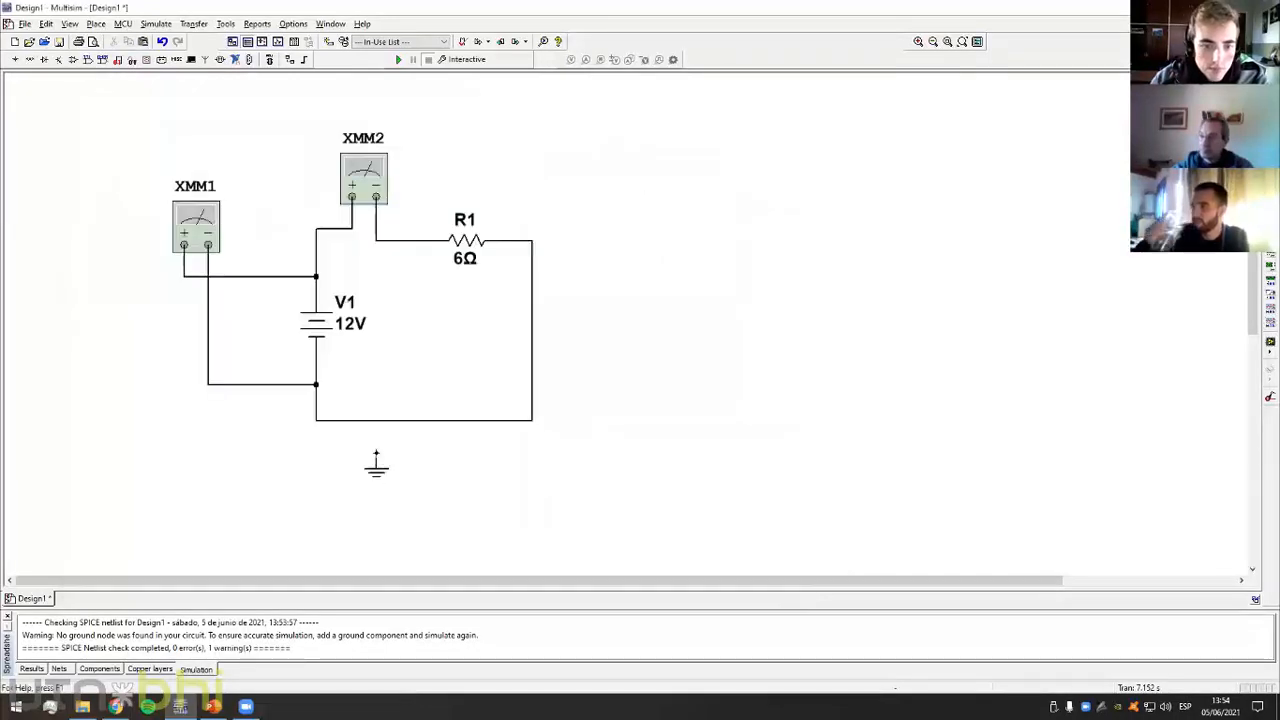
{"action": "left_click", "coordinate": [376, 420]}
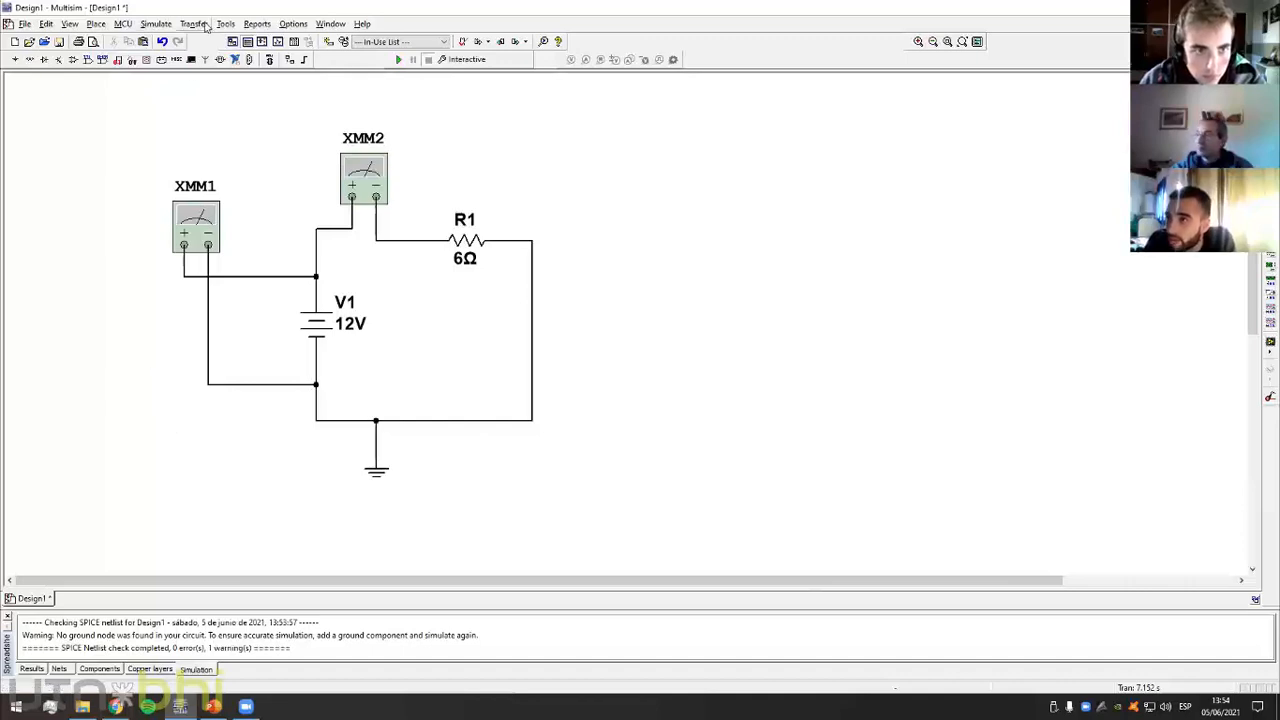
Turn on large toolbar icons in the interface customization options and close the dialog
{"action": "left_click", "coordinate": [292, 23]}
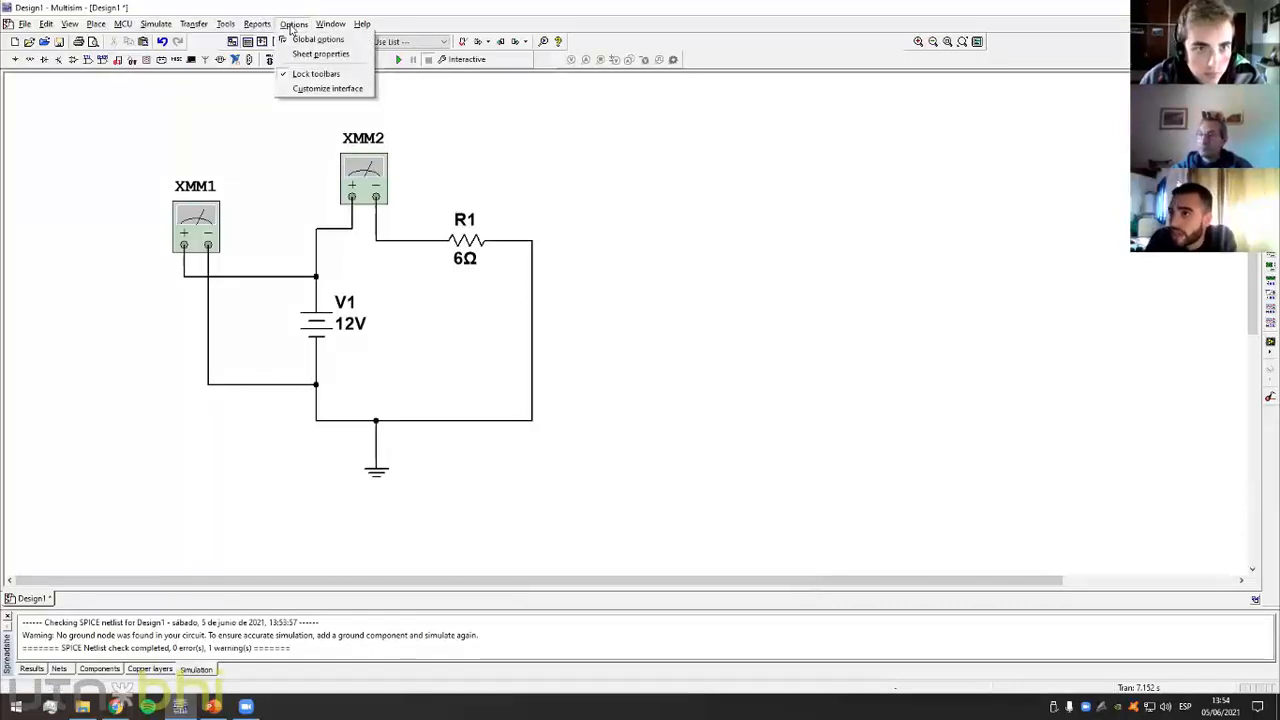
{"action": "left_click", "coordinate": [296, 90]}
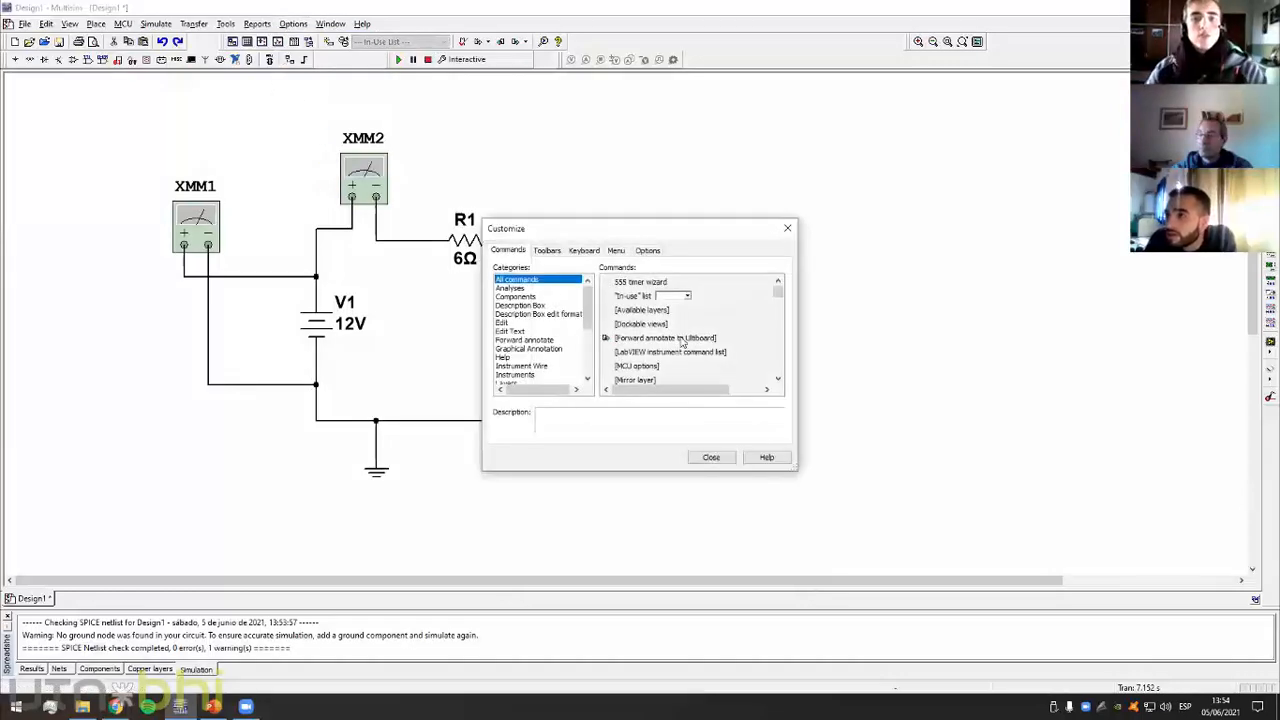
{"action": "left_click", "coordinate": [645, 254]}
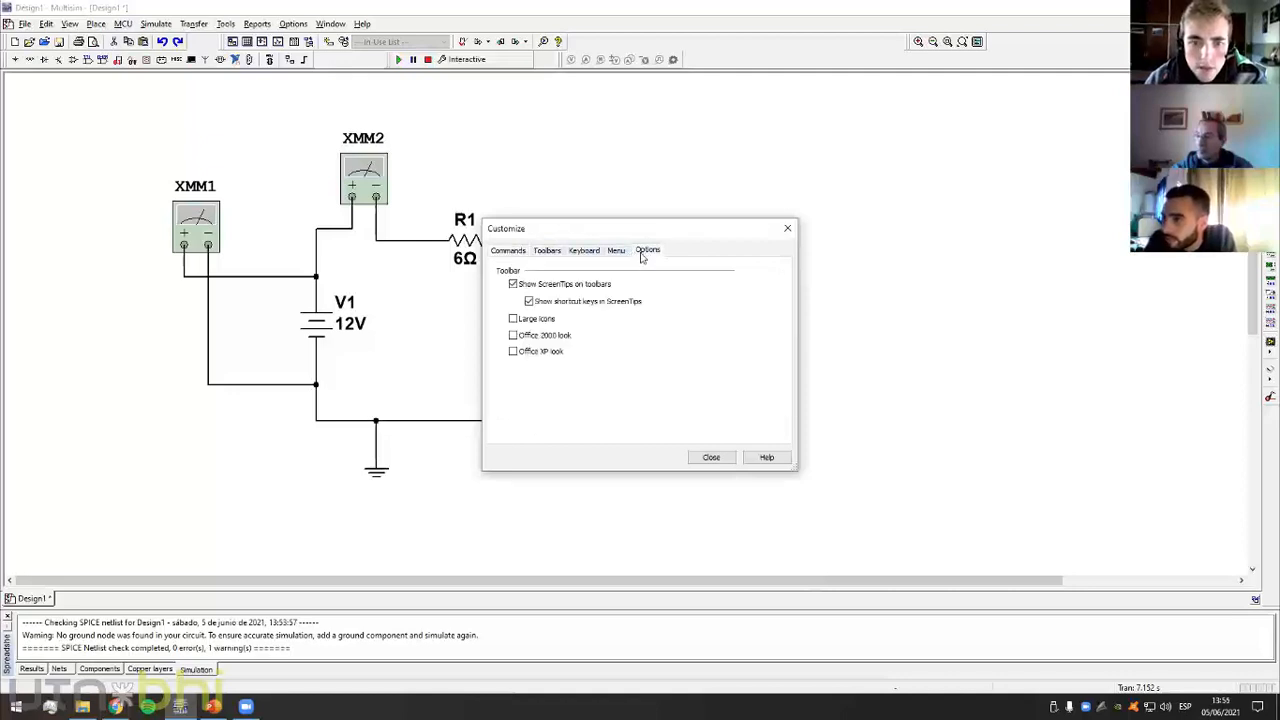
{"action": "left_click", "coordinate": [514, 319]}
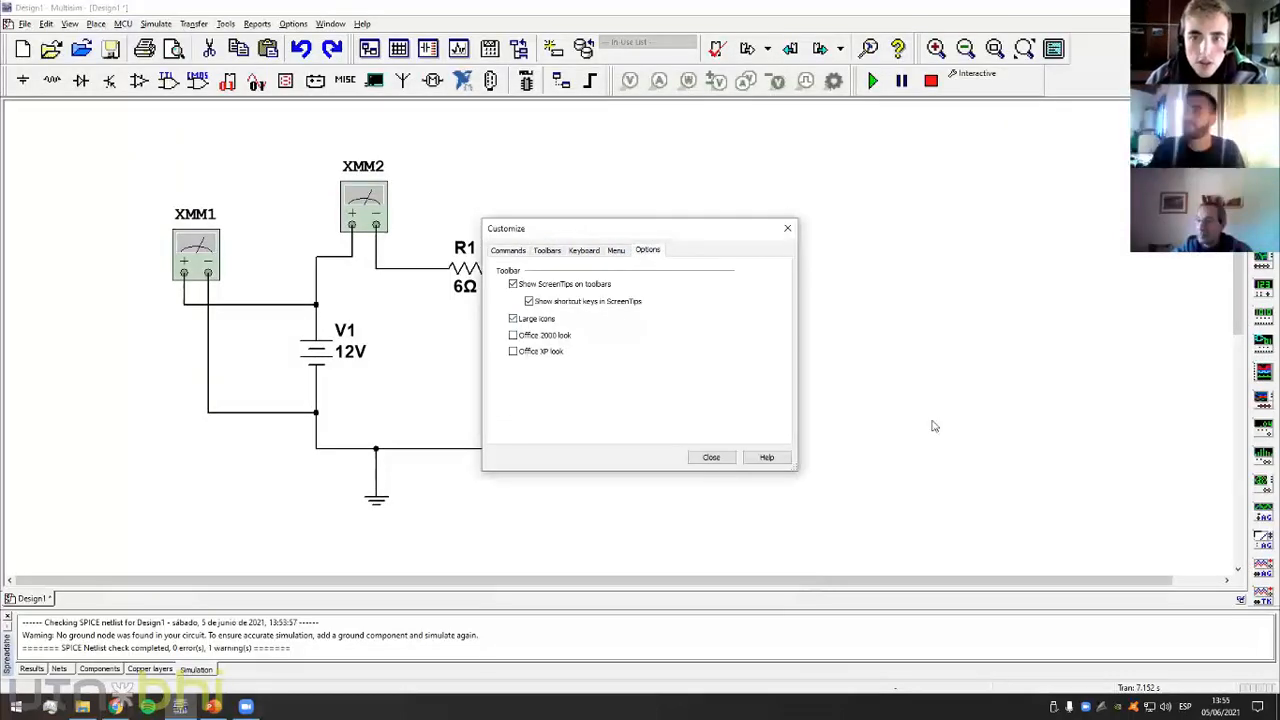
{"action": "left_click", "coordinate": [728, 457]}
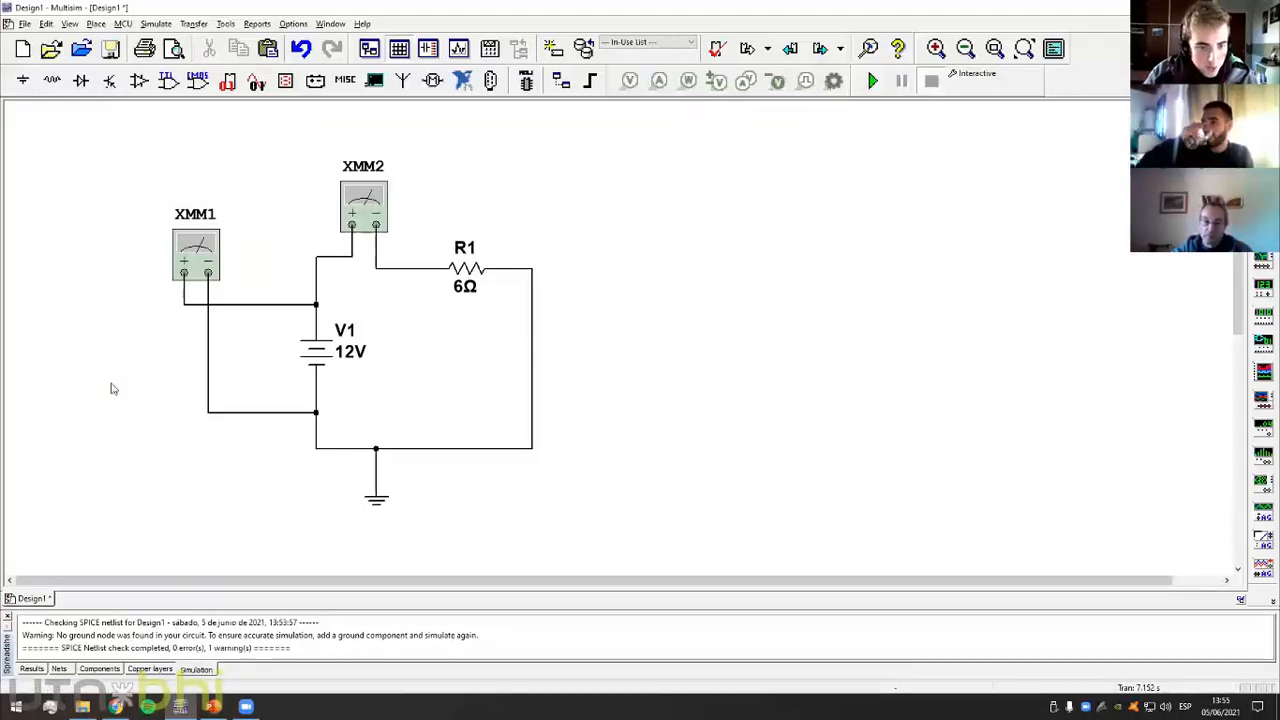
Switch to the PowerPoint presentation and start the slide show from slide 8, "INDUCTANCIA"
{"action": "left_click", "coordinate": [213, 706]}
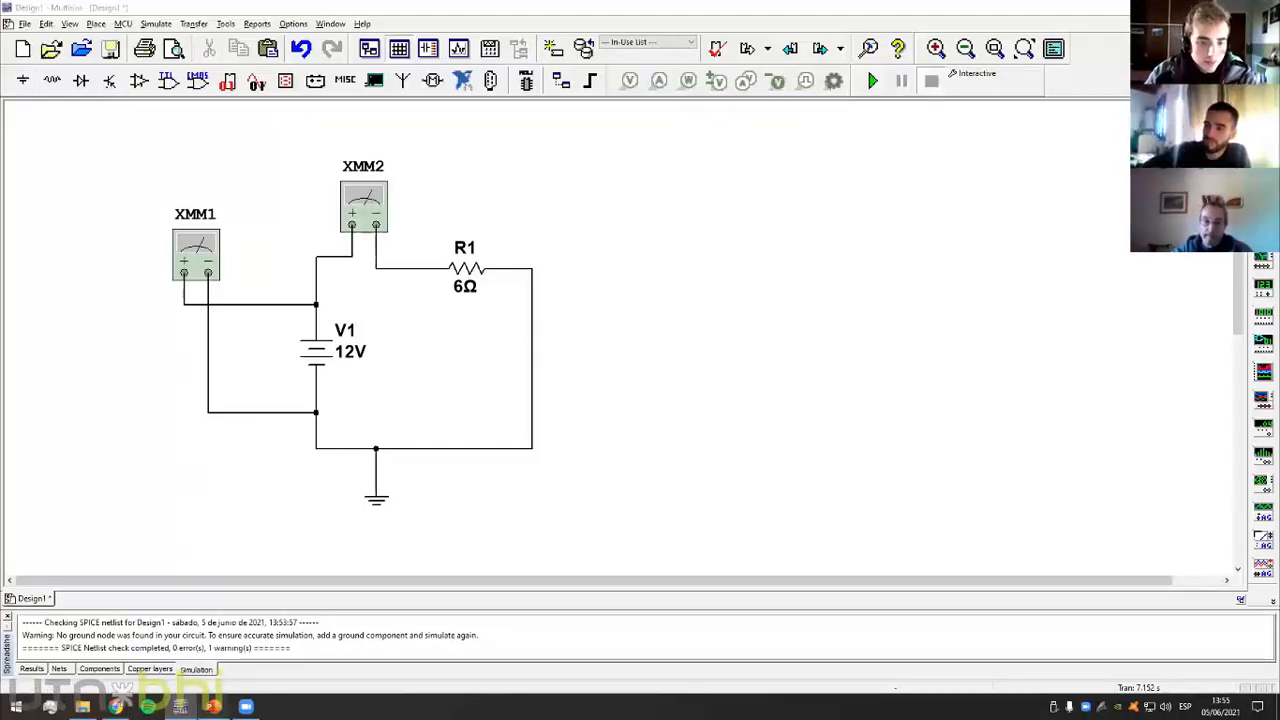
{"action": "scroll", "coordinate": [164, 381], "scroll_direction": "down", "scroll_amount": 1}
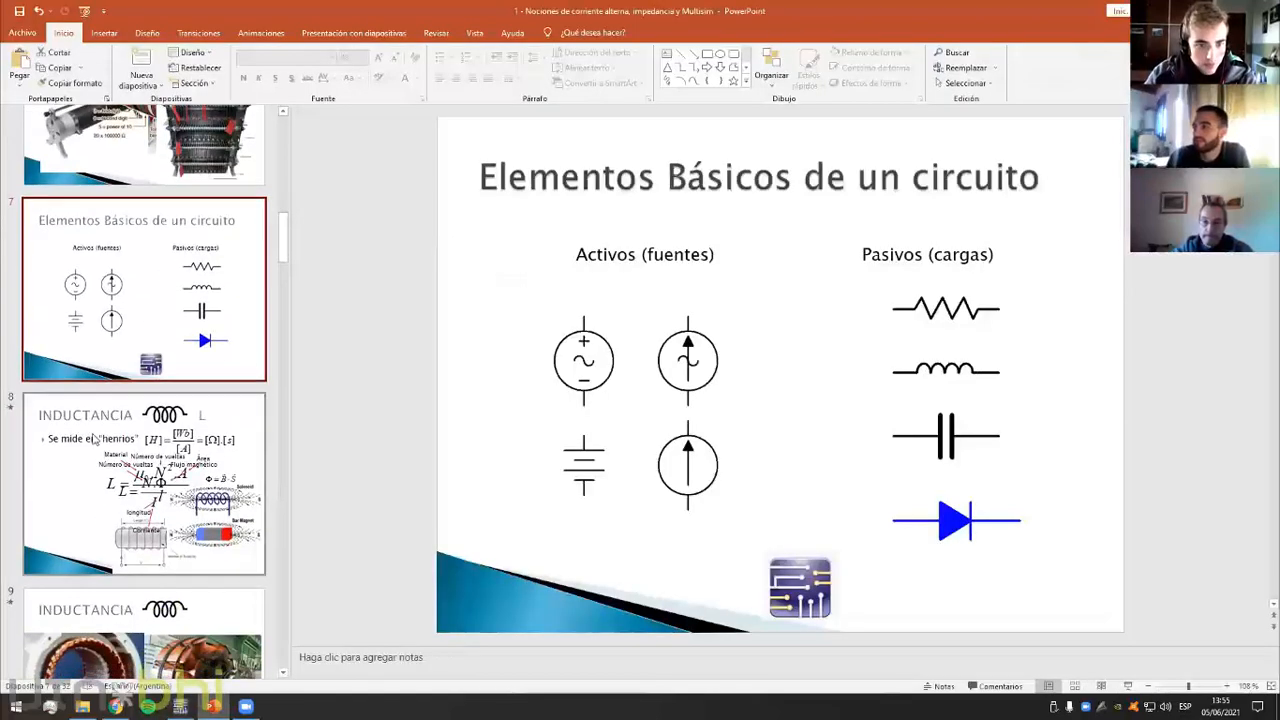
{"action": "left_click", "coordinate": [92, 440]}
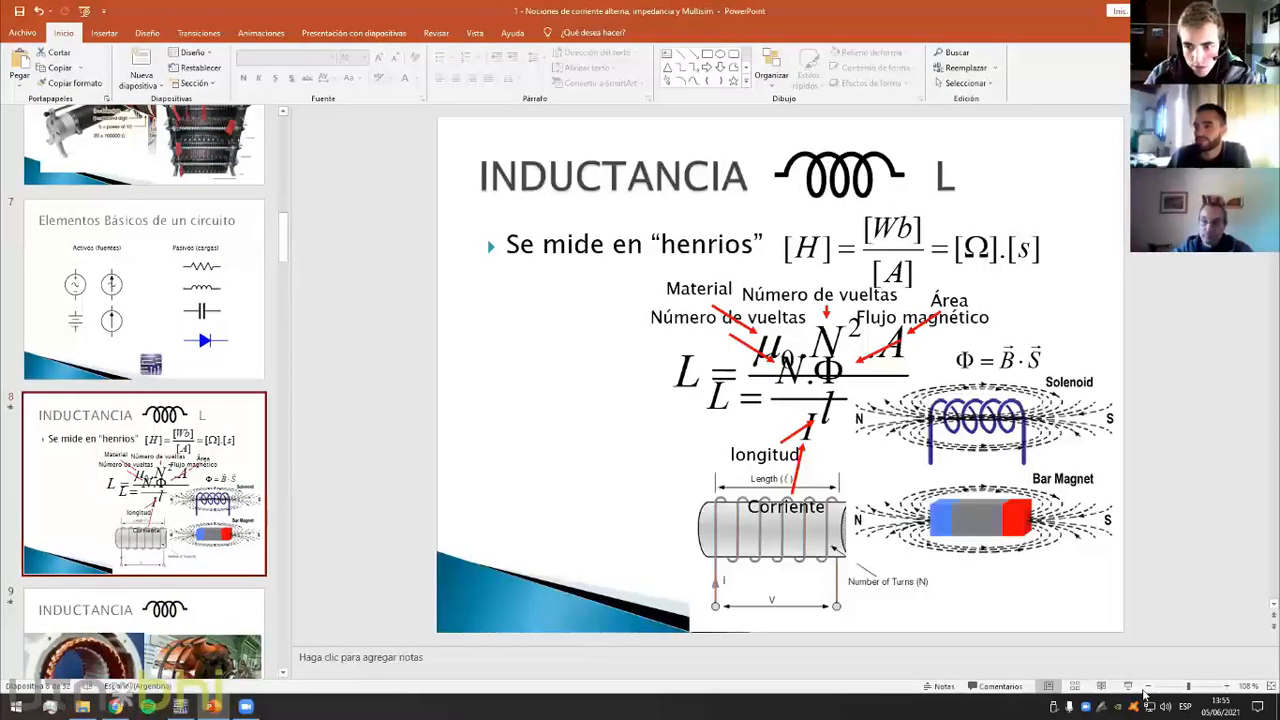
{"action": "key", "text": "shift+F5"}
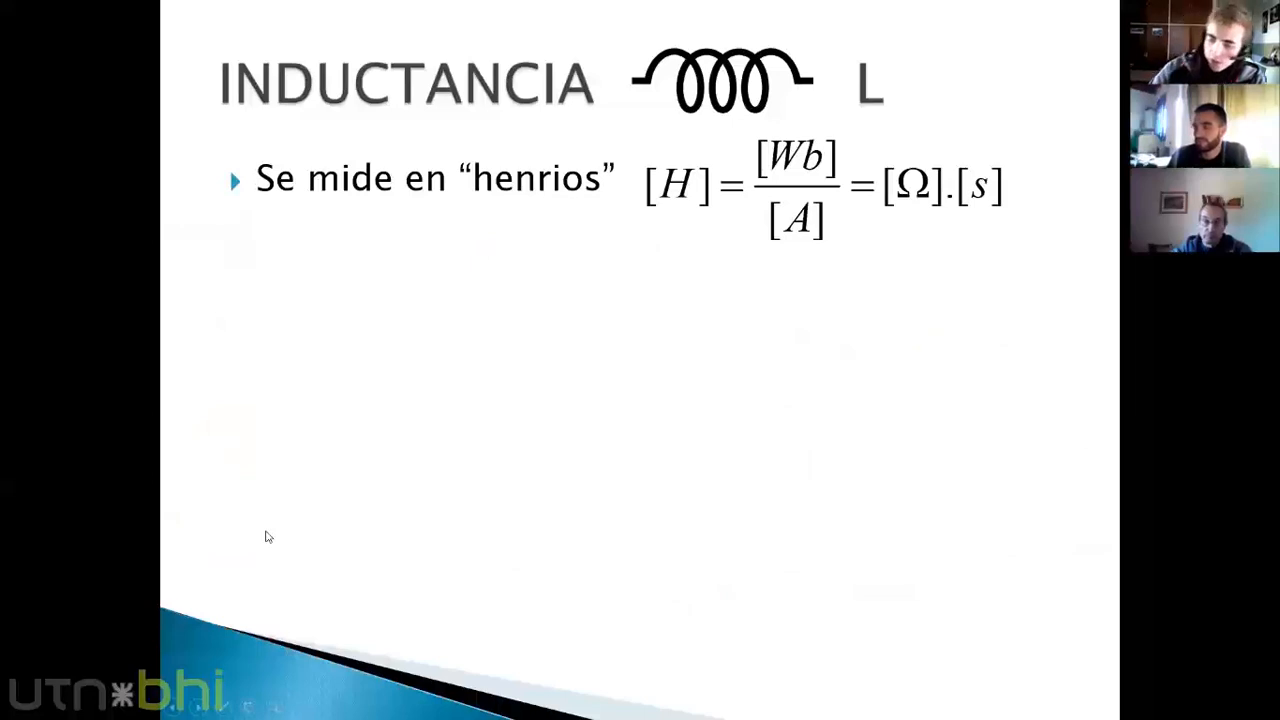
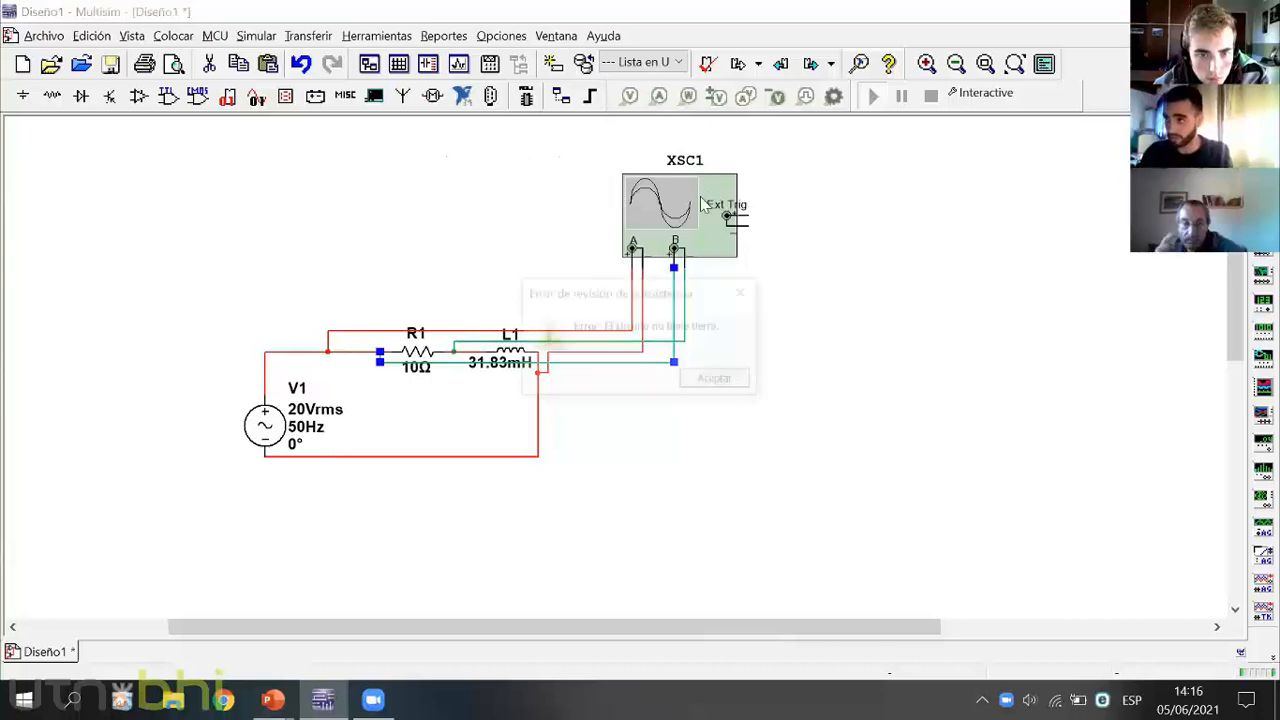
Dismiss the missing-ground error, place a GROUND component below the AC source and wire it to the circuit's bottom wire
{"action": "left_click", "coordinate": [739, 388]}
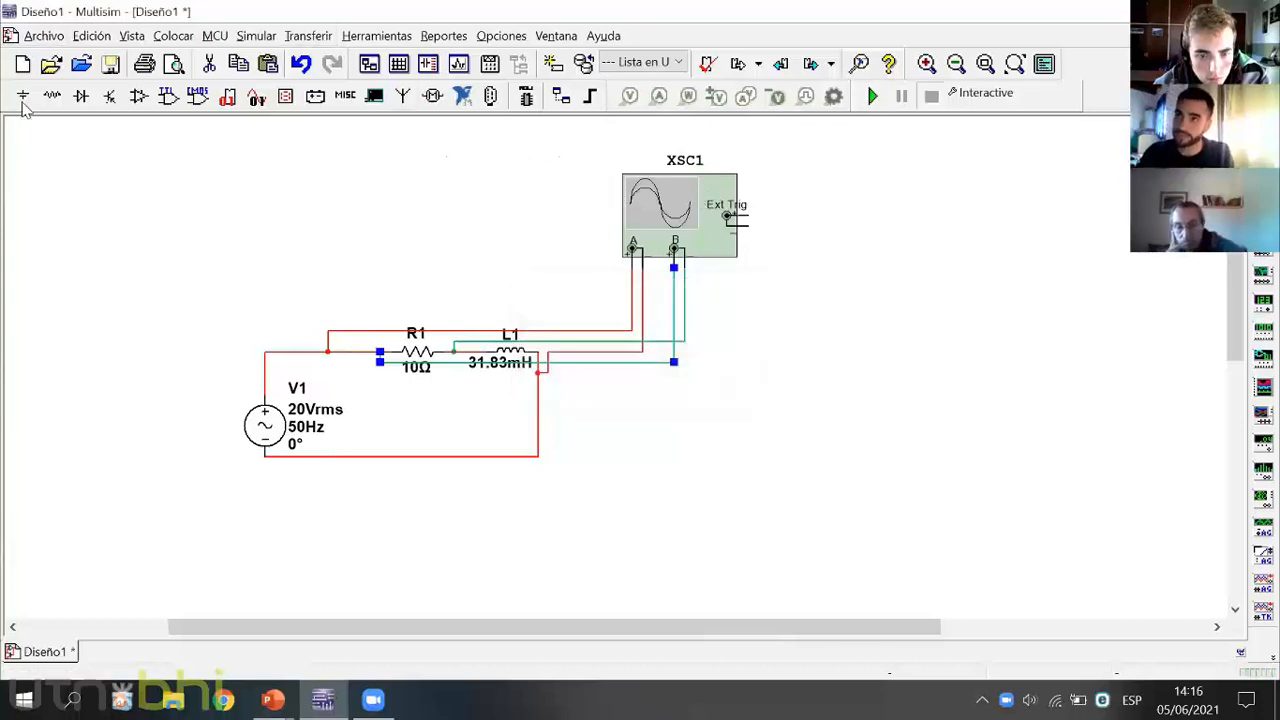
{"action": "left_click", "coordinate": [23, 96]}
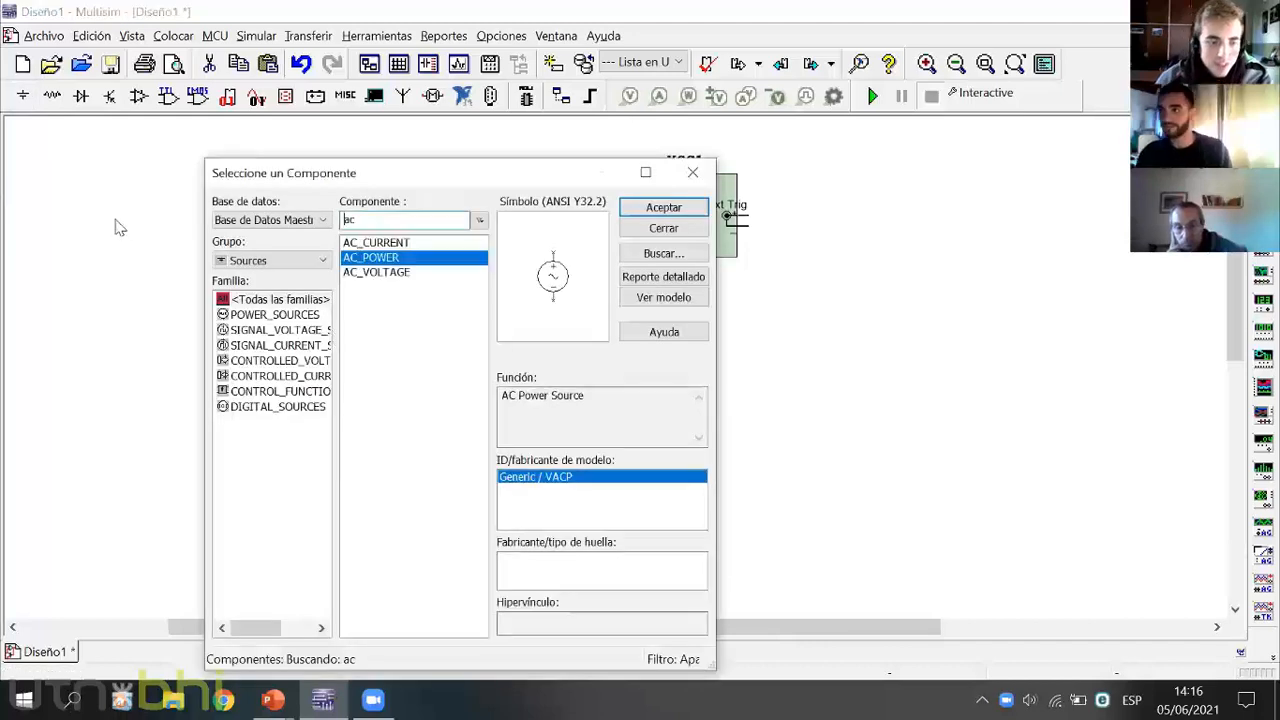
{"action": "type", "text": "groun"}
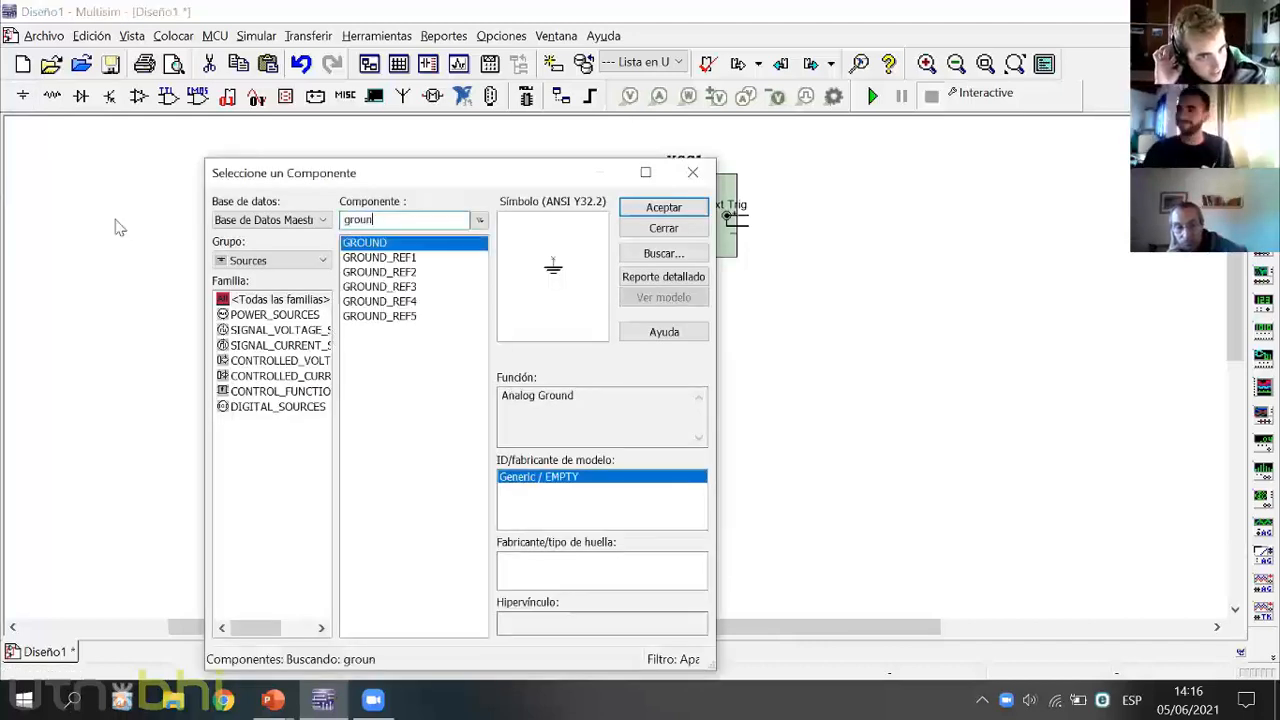
{"action": "left_click", "coordinate": [656, 209]}
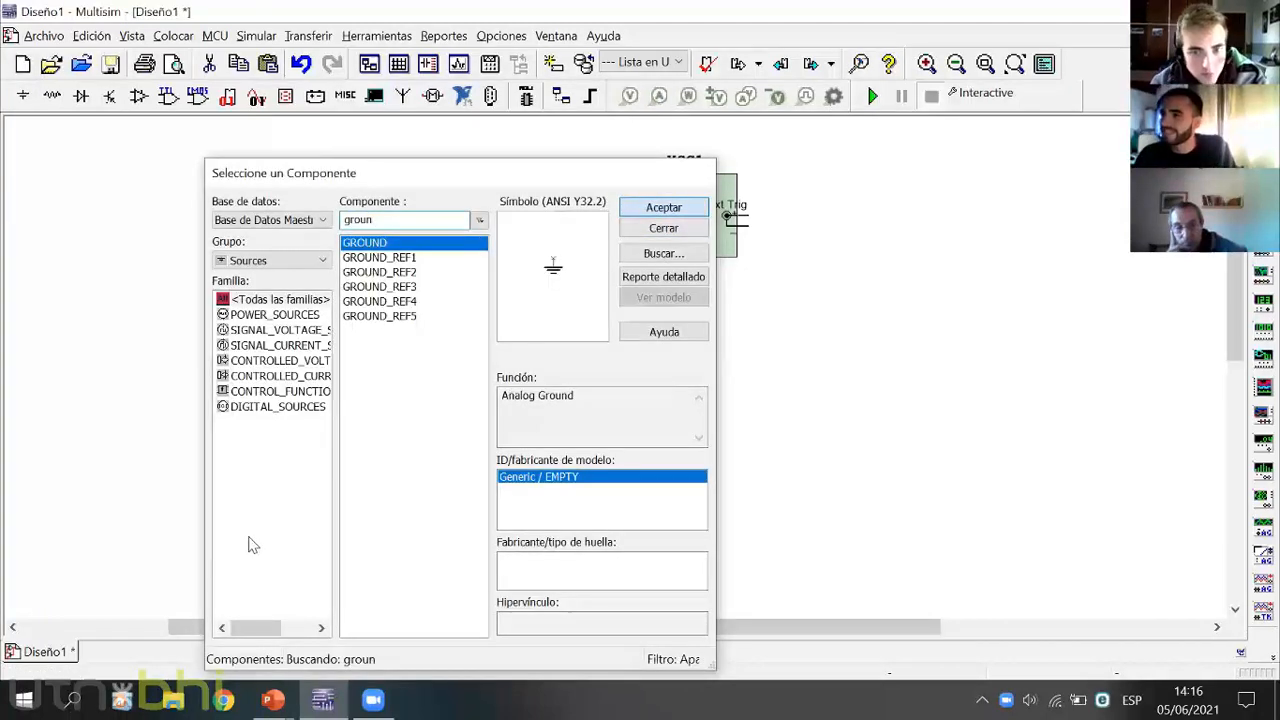
{"action": "left_click", "coordinate": [285, 493]}
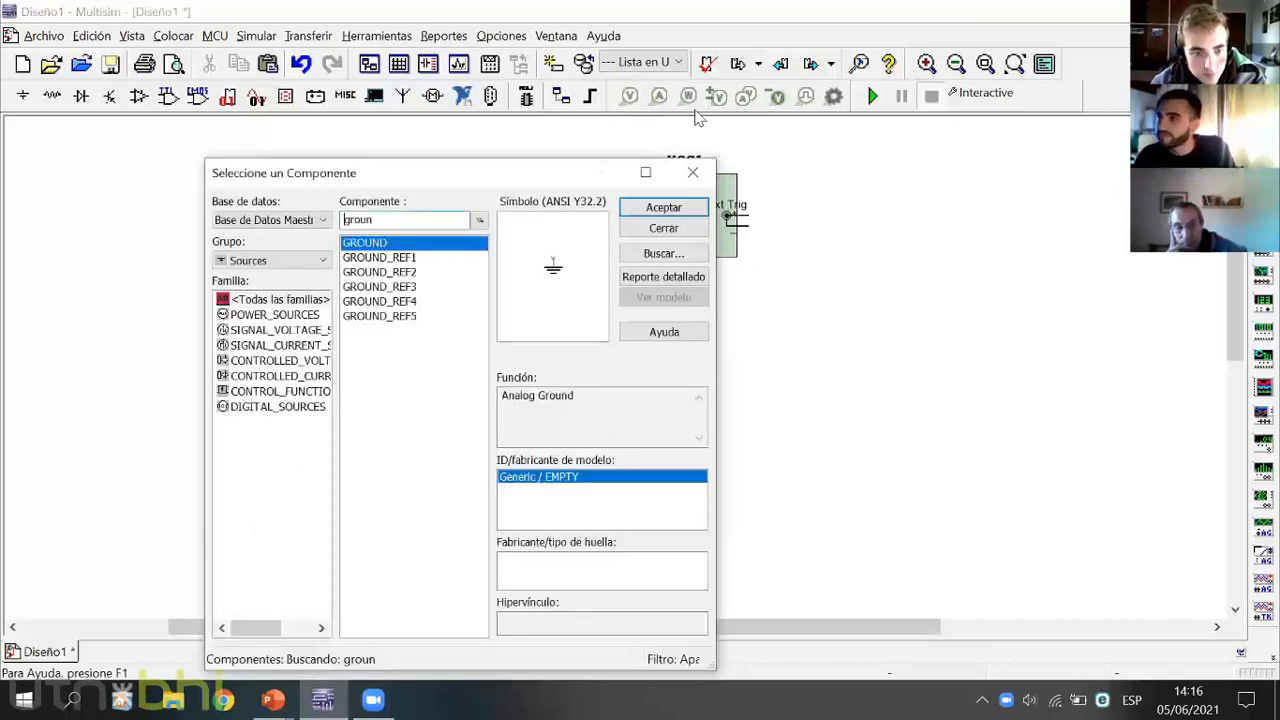
{"action": "left_click", "coordinate": [695, 171]}
{"action": "left_click", "coordinate": [274, 481]}
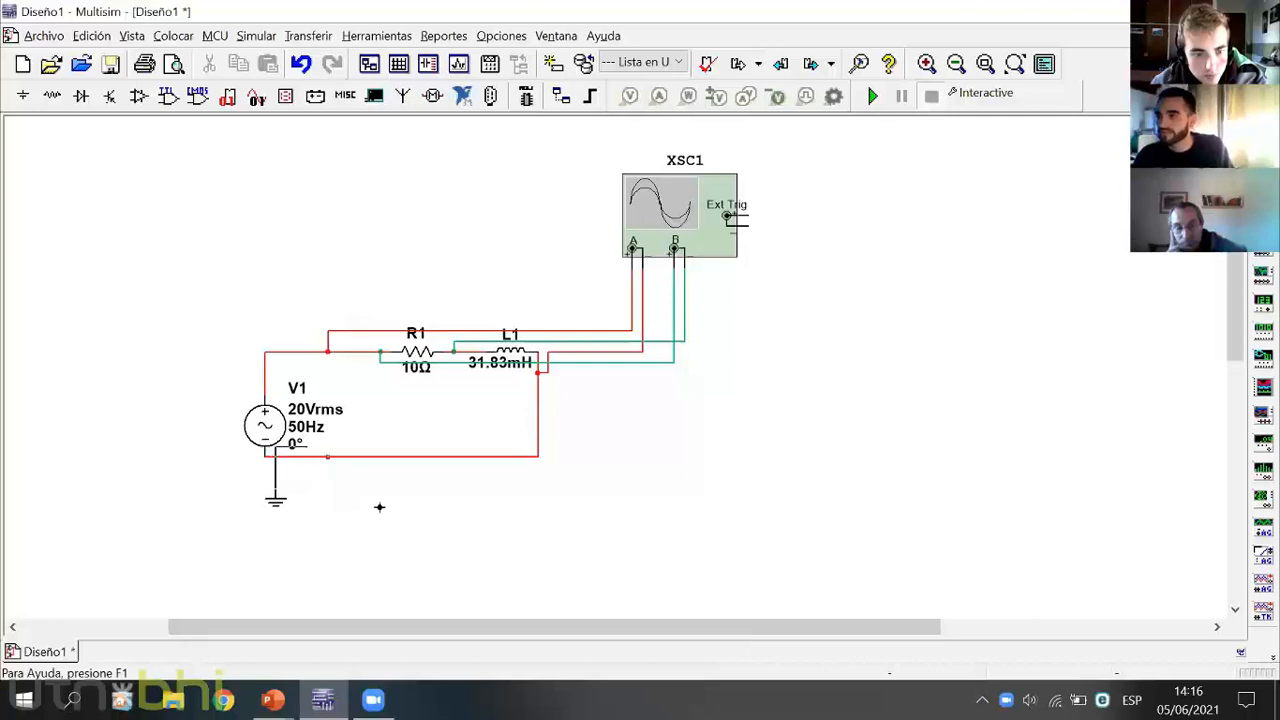
{"action": "key", "text": "Escape"}
{"action": "left_click", "coordinate": [277, 478]}
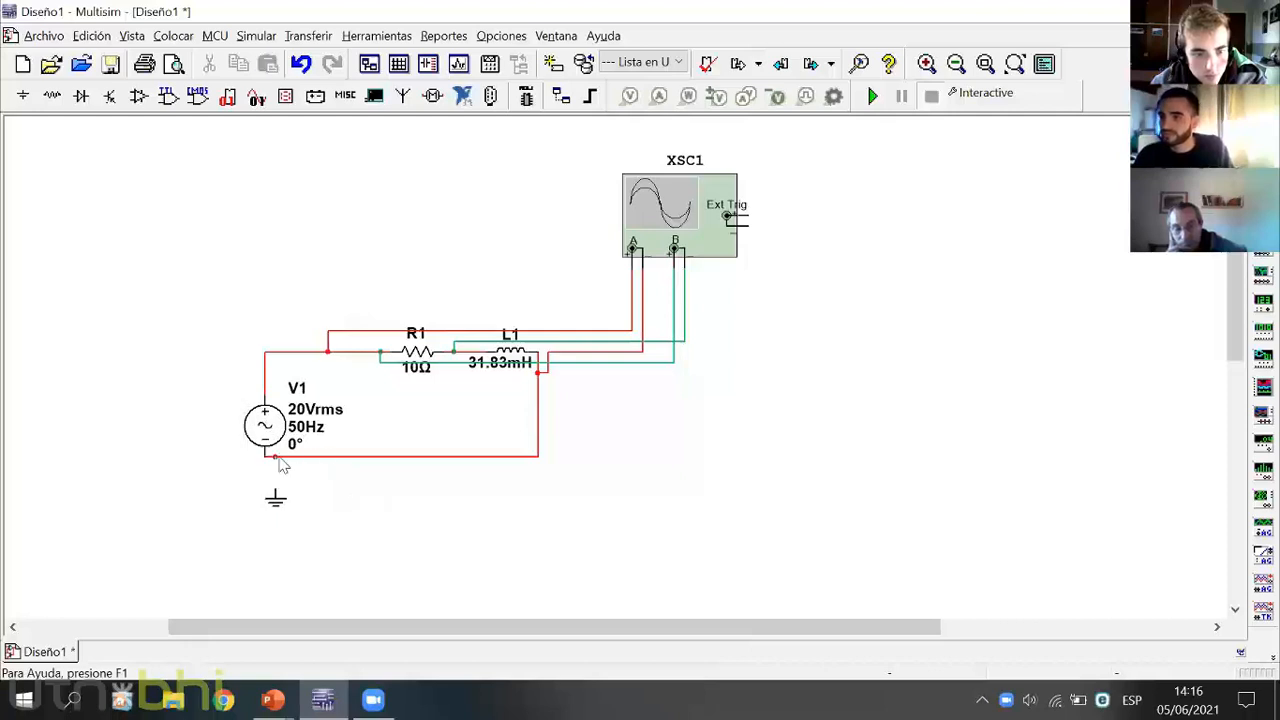
{"action": "left_click", "coordinate": [277, 457]}
Run the simulation, view both channels on oscilloscope XSC1's display, and stop the simulation
{"action": "left_click", "coordinate": [873, 97]}
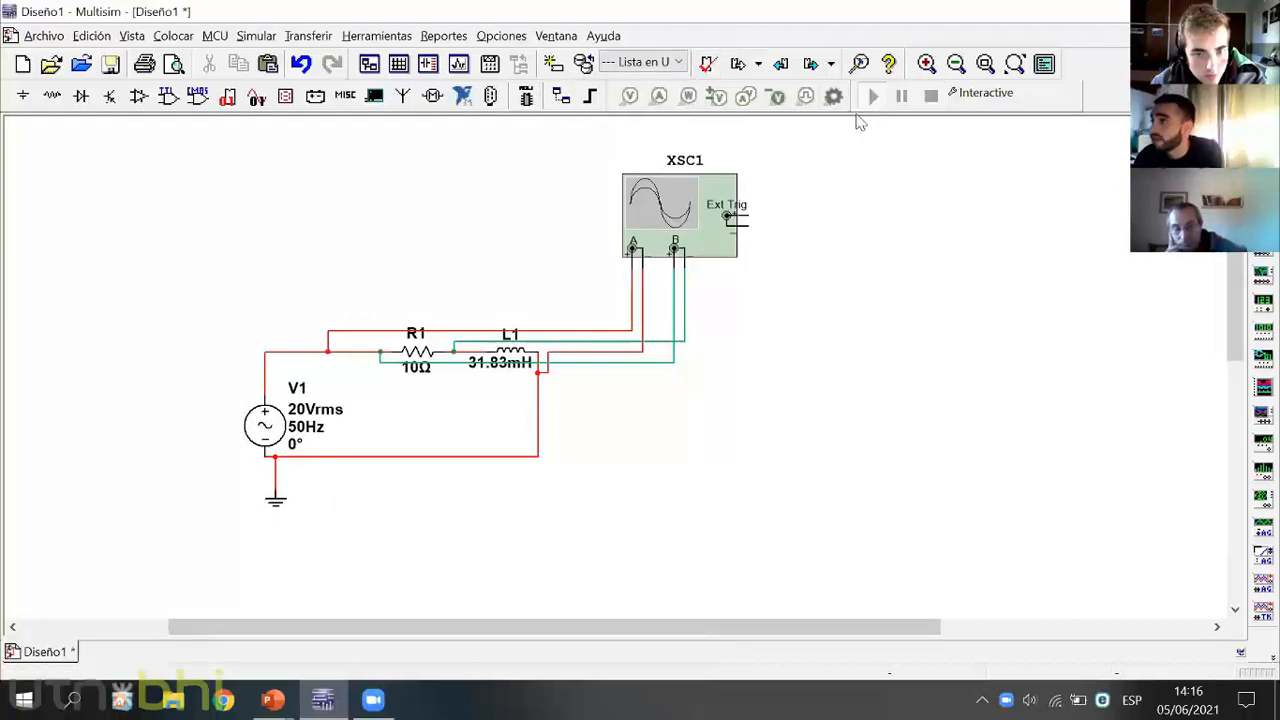
{"action": "double_click", "coordinate": [660, 232]}
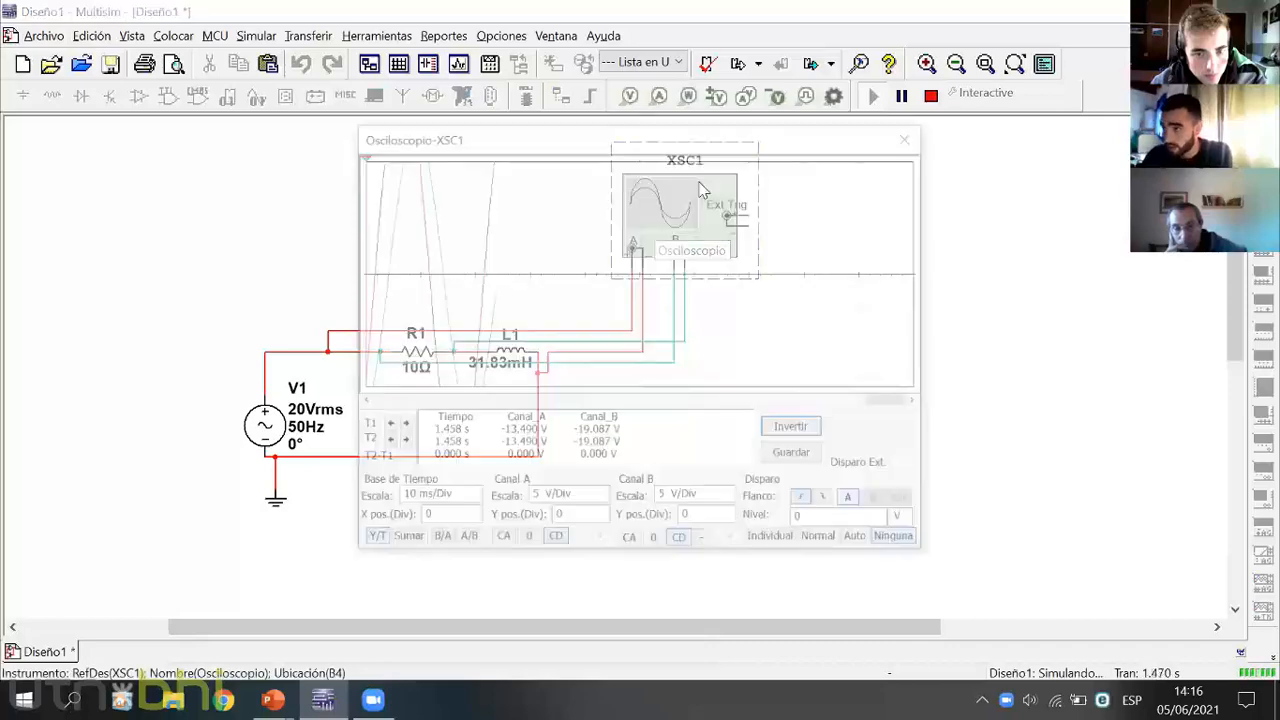
{"action": "left_click_drag", "start_coordinate": [586, 126], "coordinate": [480, 118]}
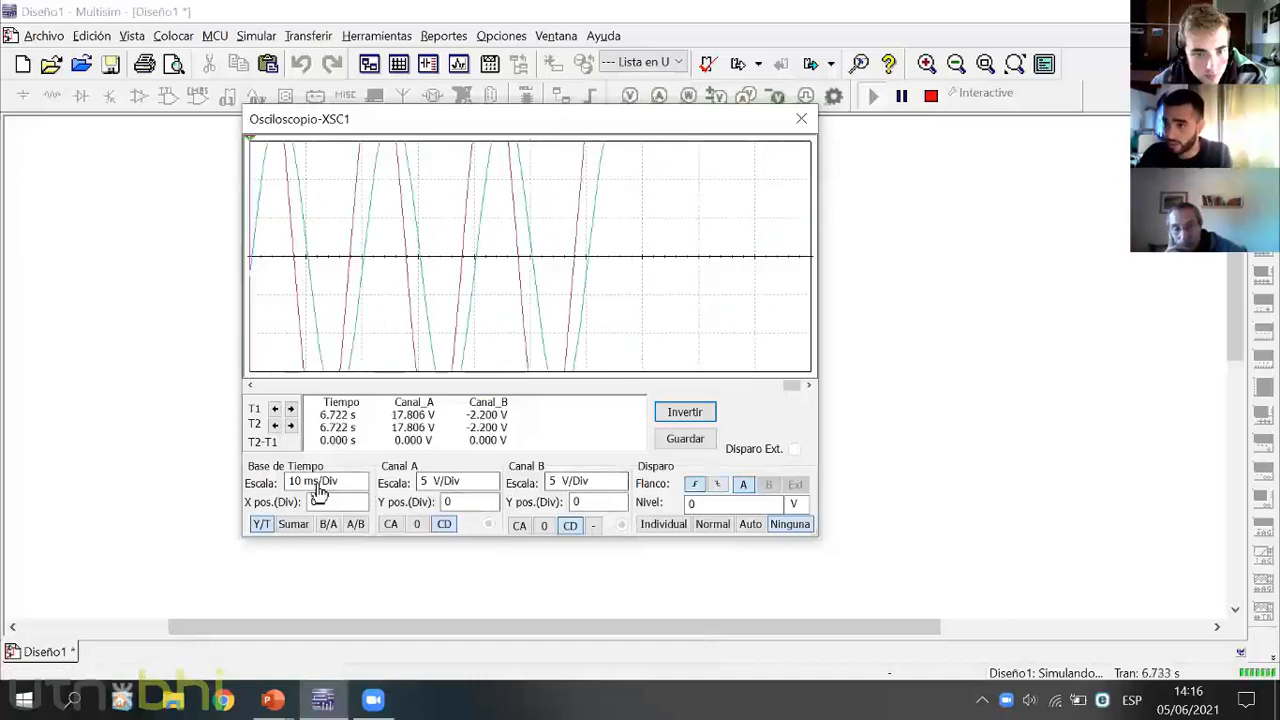
{"action": "left_click", "coordinate": [484, 486]}
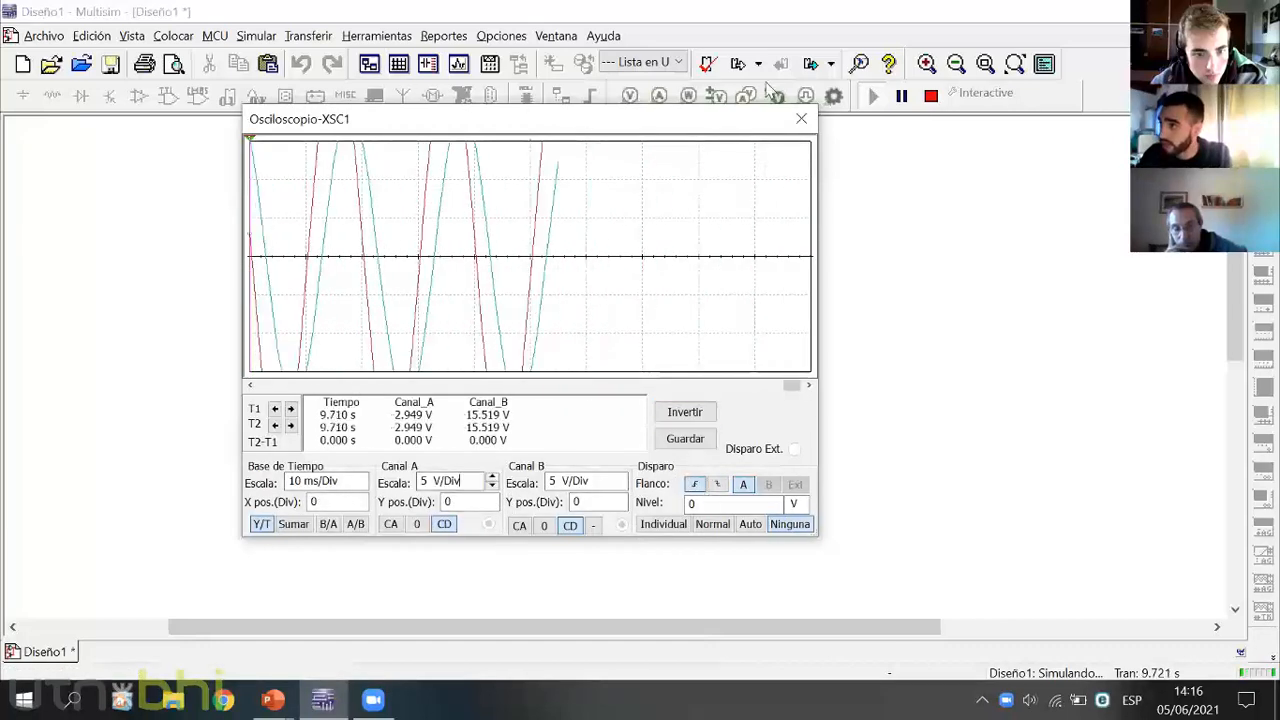
{"action": "left_click", "coordinate": [927, 98]}
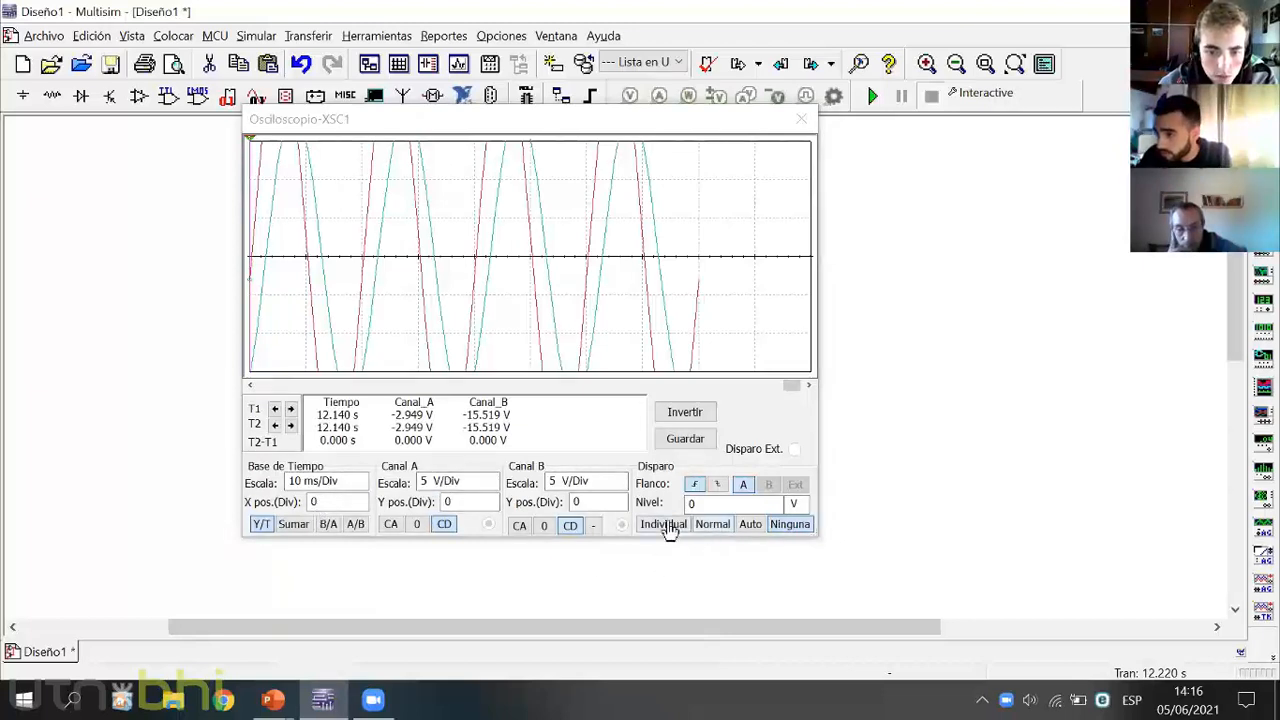
Set the oscilloscope trigger to Individual, capture the waveforms in a new simulation run, enlarge the display and stop the simulation
{"action": "left_click", "coordinate": [665, 526]}
{"action": "left_click", "coordinate": [872, 96]}
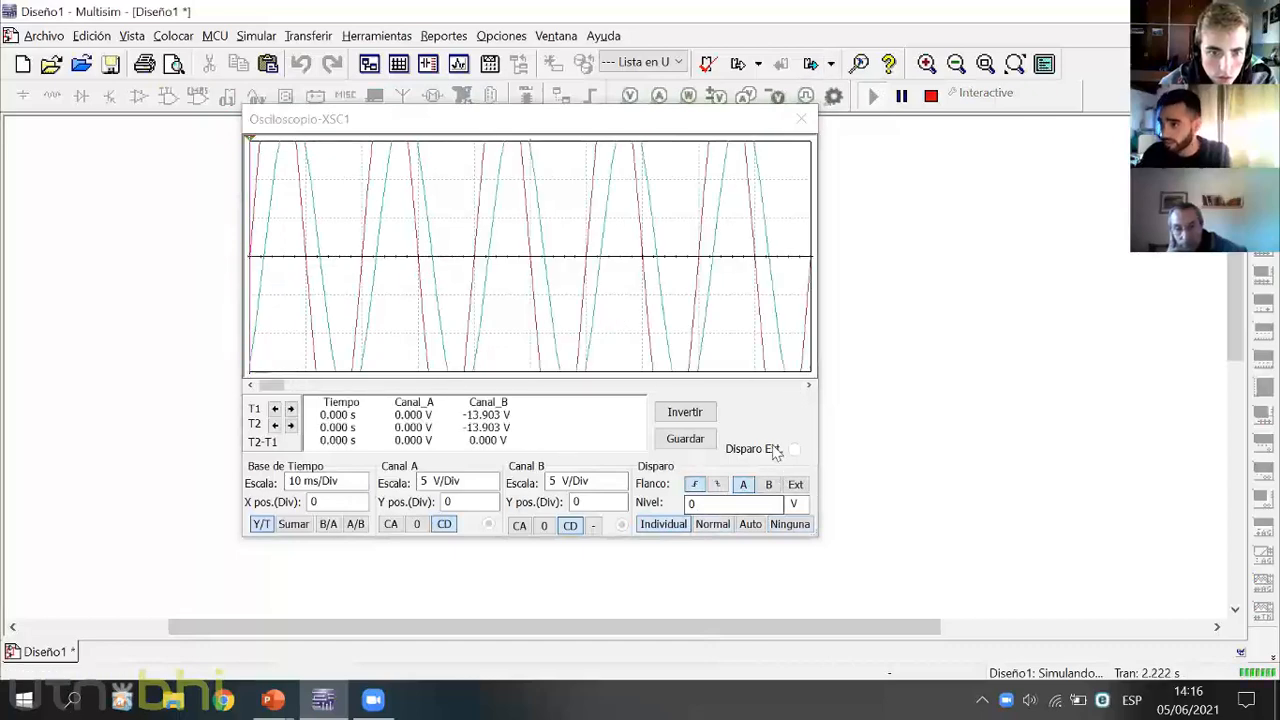
{"action": "left_click_drag", "start_coordinate": [819, 539], "coordinate": [1010, 640]}
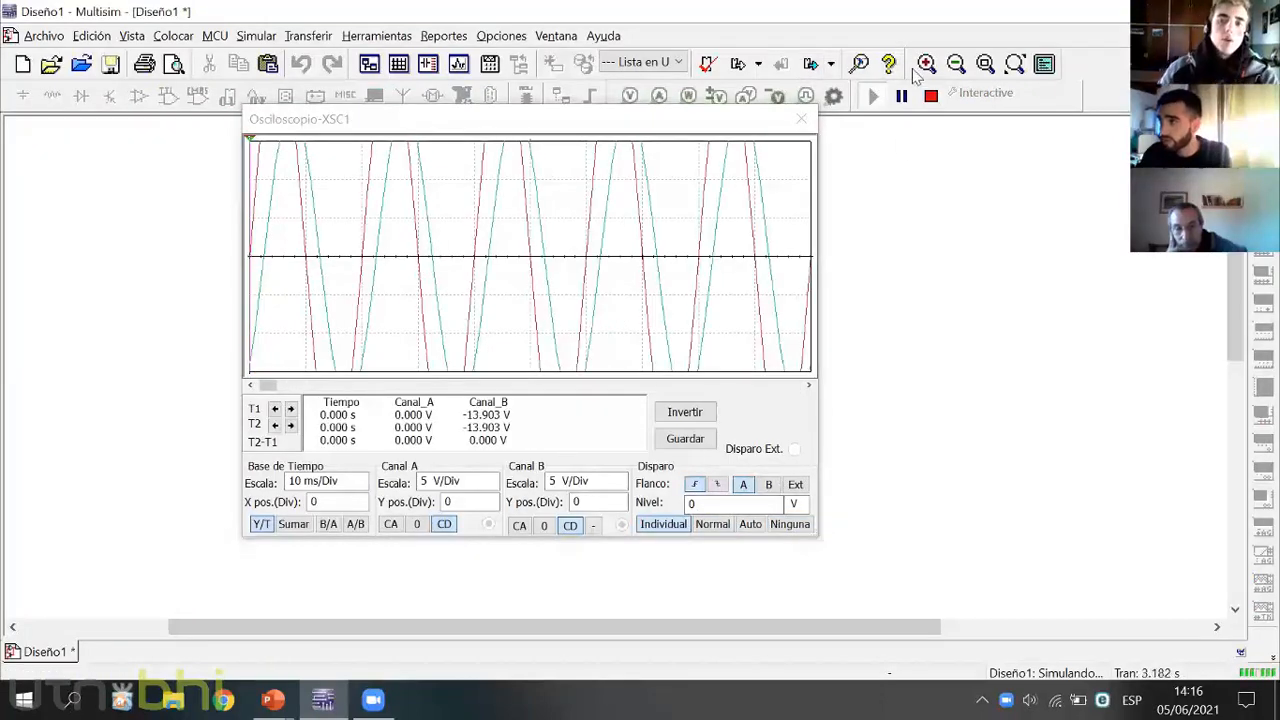
{"action": "left_click", "coordinate": [930, 97]}
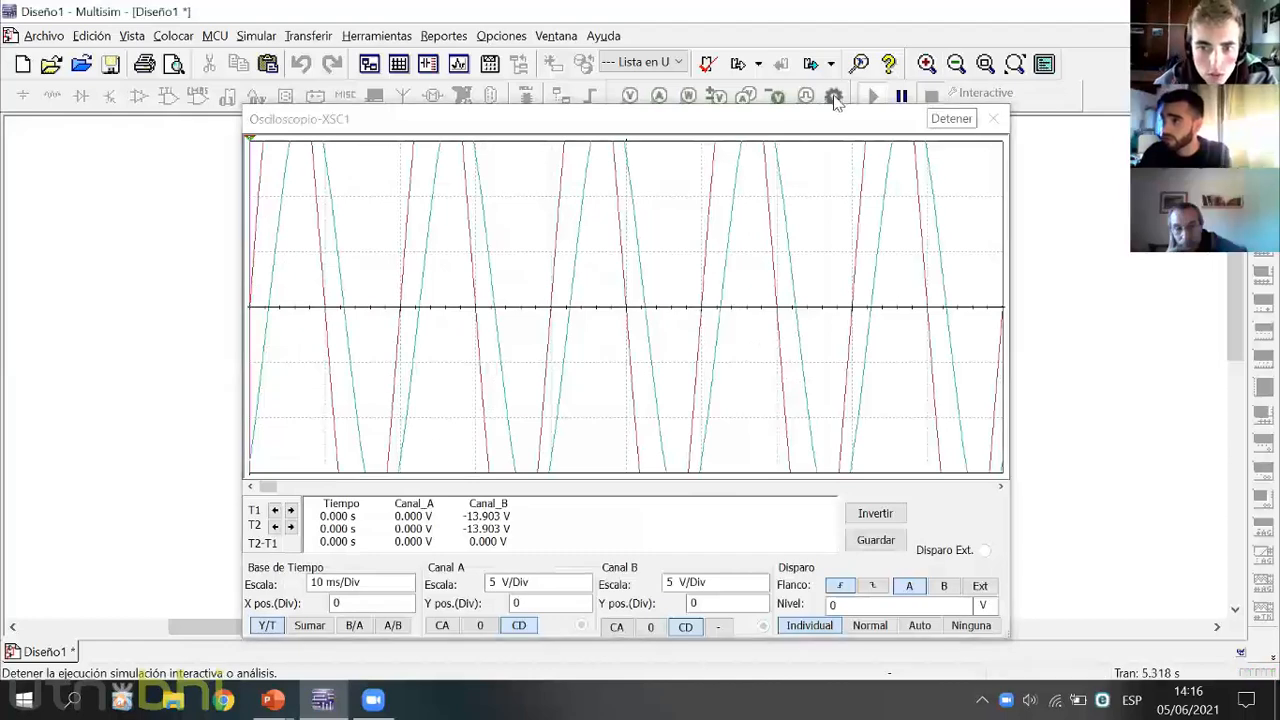
Resize and reposition the oscilloscope window so its waveforms and all its controls are fully in view
{"action": "left_click_drag", "start_coordinate": [720, 104], "coordinate": [720, 75]}
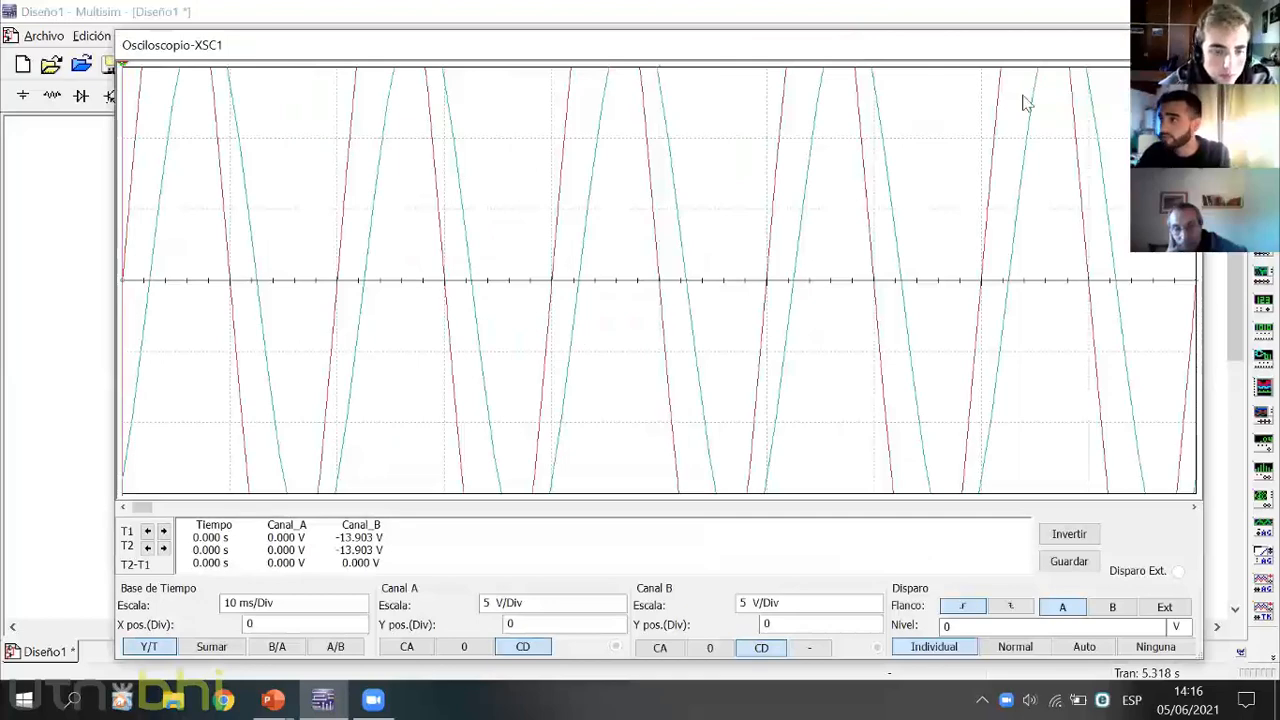
{"action": "left_click_drag", "start_coordinate": [1010, 45], "coordinate": [903, 35]}
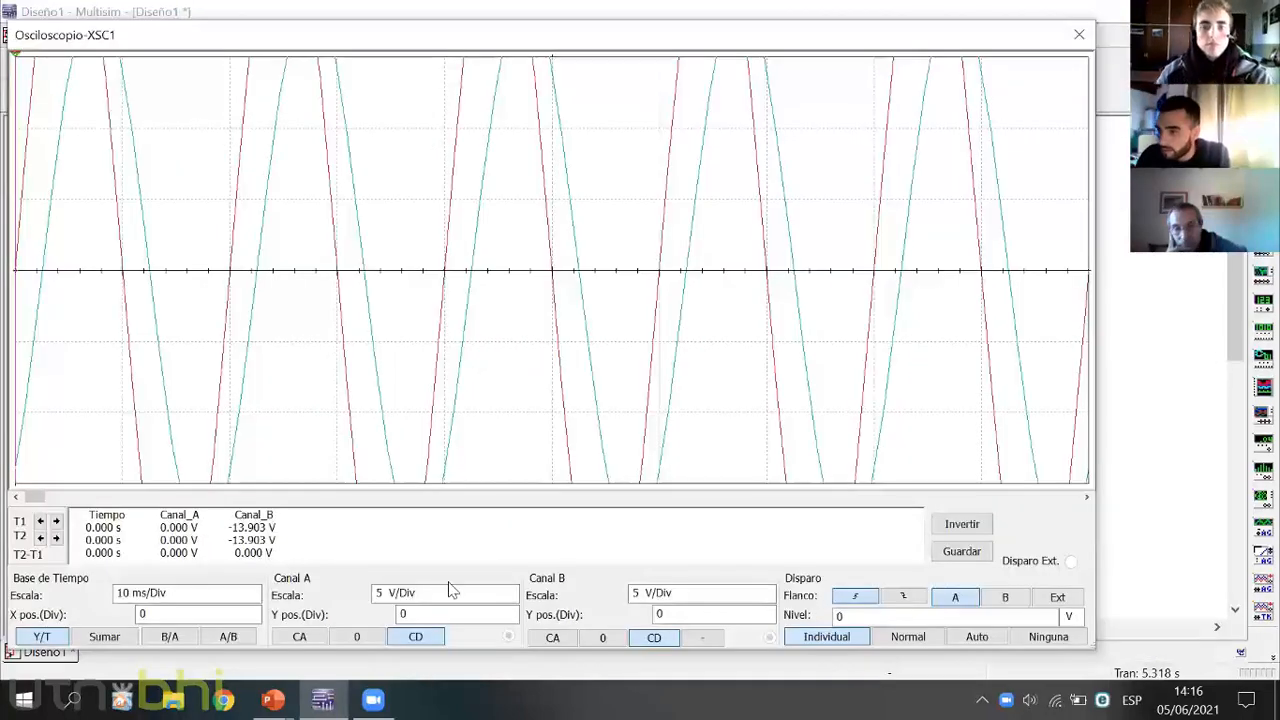
{"action": "left_click_drag", "start_coordinate": [915, 35], "coordinate": [920, 16]}
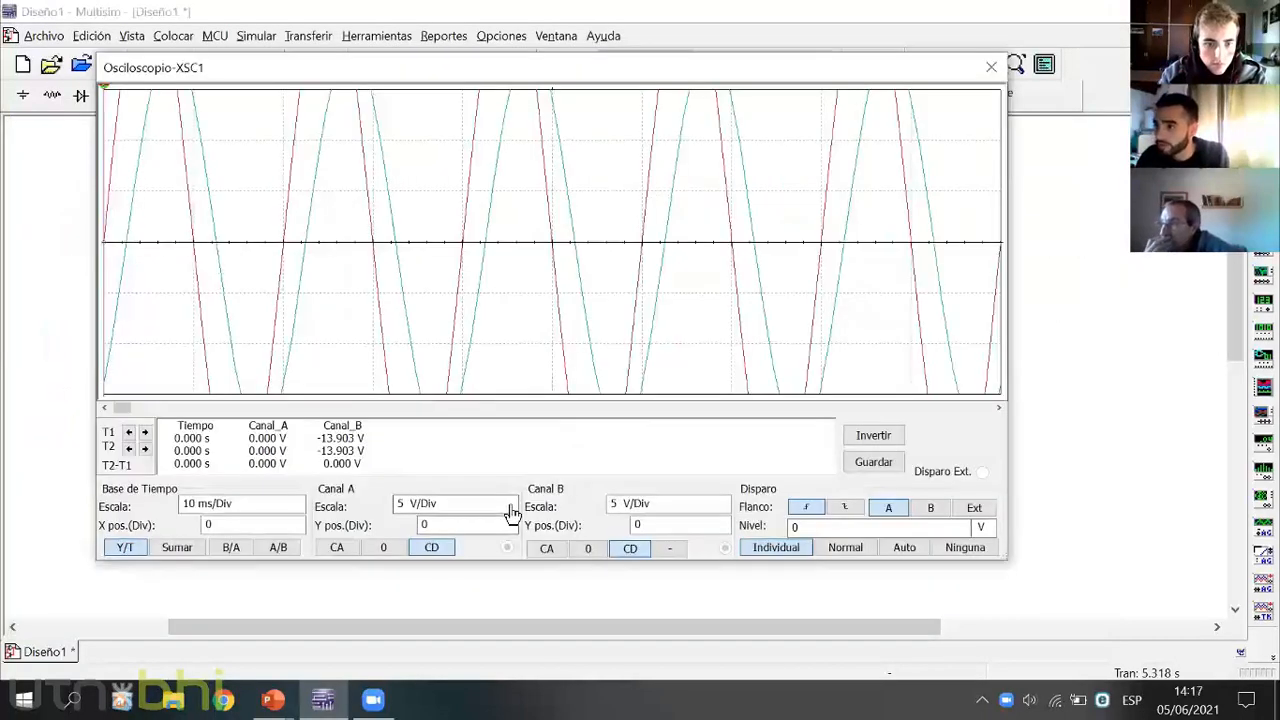
Set the oscilloscope's channel A scale to 10 V/Div
{"action": "left_click", "coordinate": [508, 510]}
{"action": "left_click", "coordinate": [510, 503]}
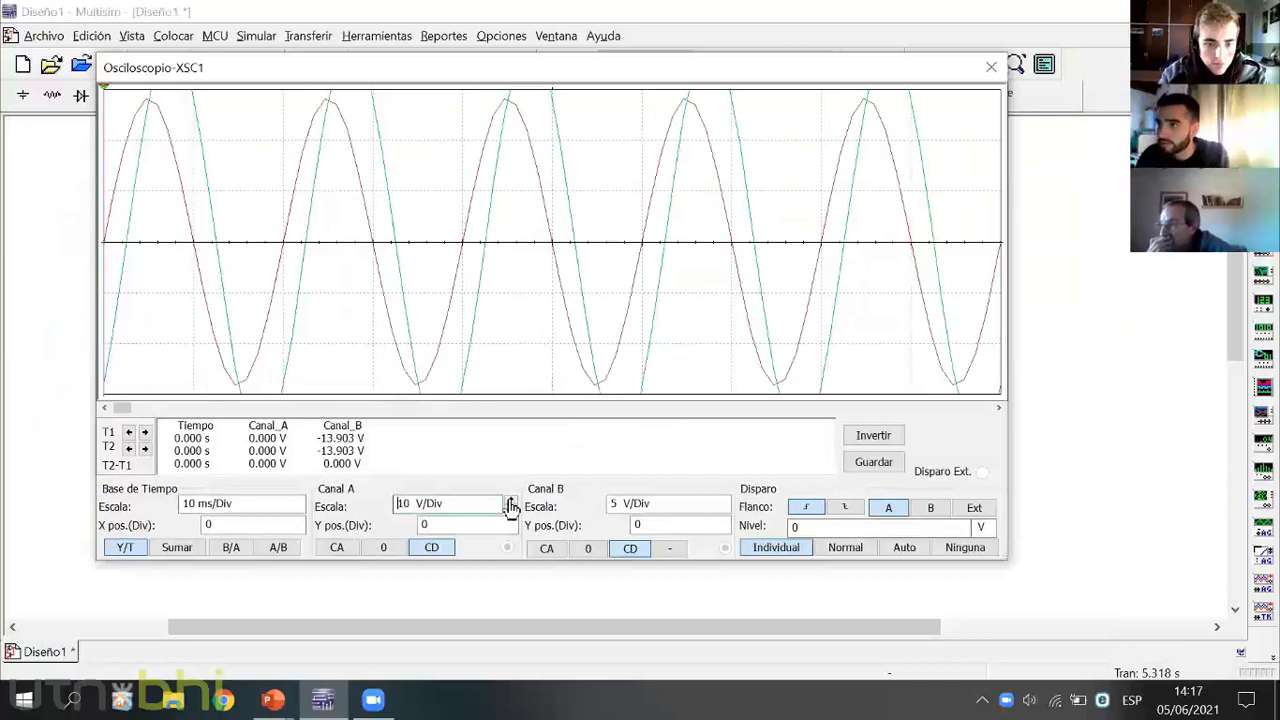
{"action": "left_click", "coordinate": [510, 503]}
{"action": "left_click", "coordinate": [511, 510]}
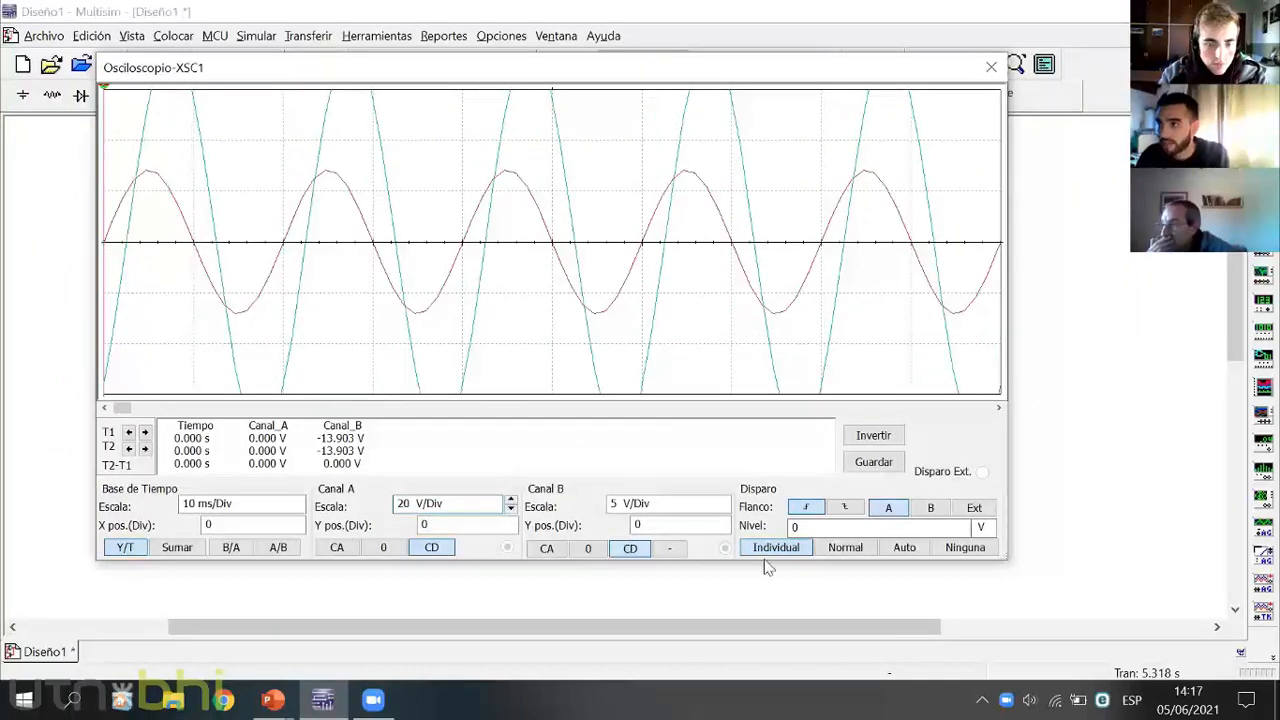
Set the oscilloscope's channel B scale to 10 V/Div
{"action": "left_click", "coordinate": [723, 510]}
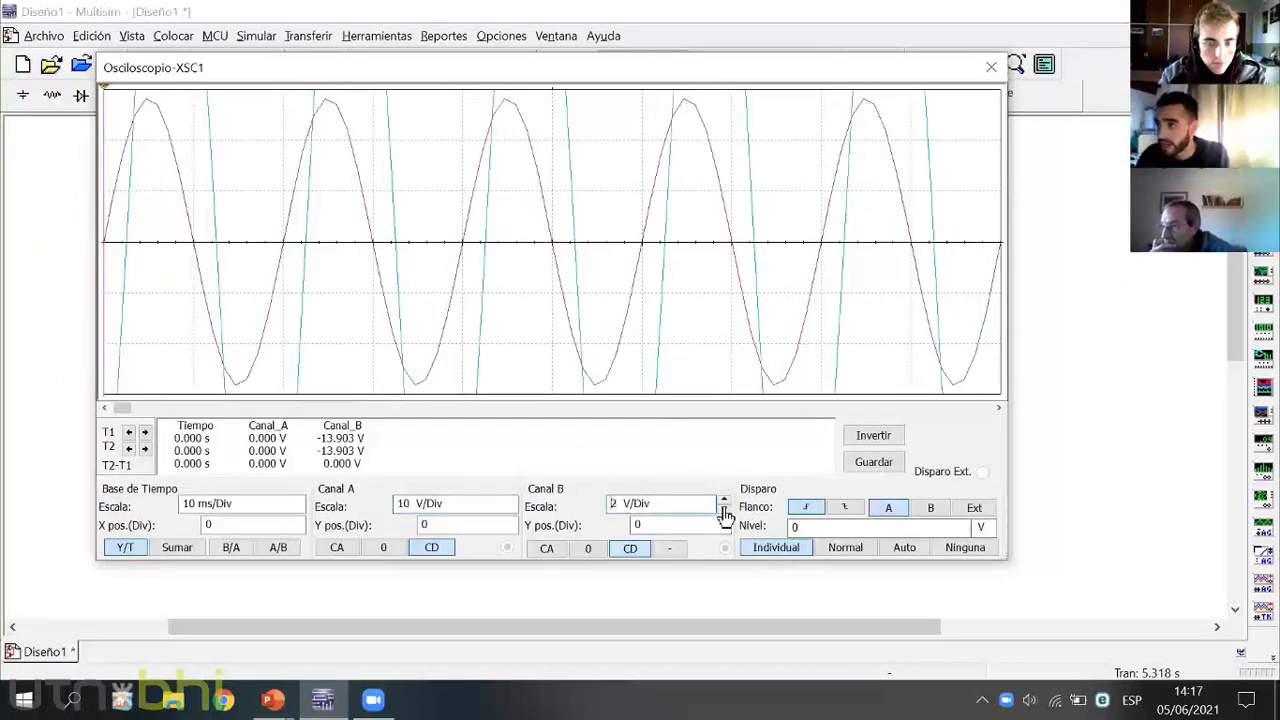
{"action": "left_click", "coordinate": [723, 510]}
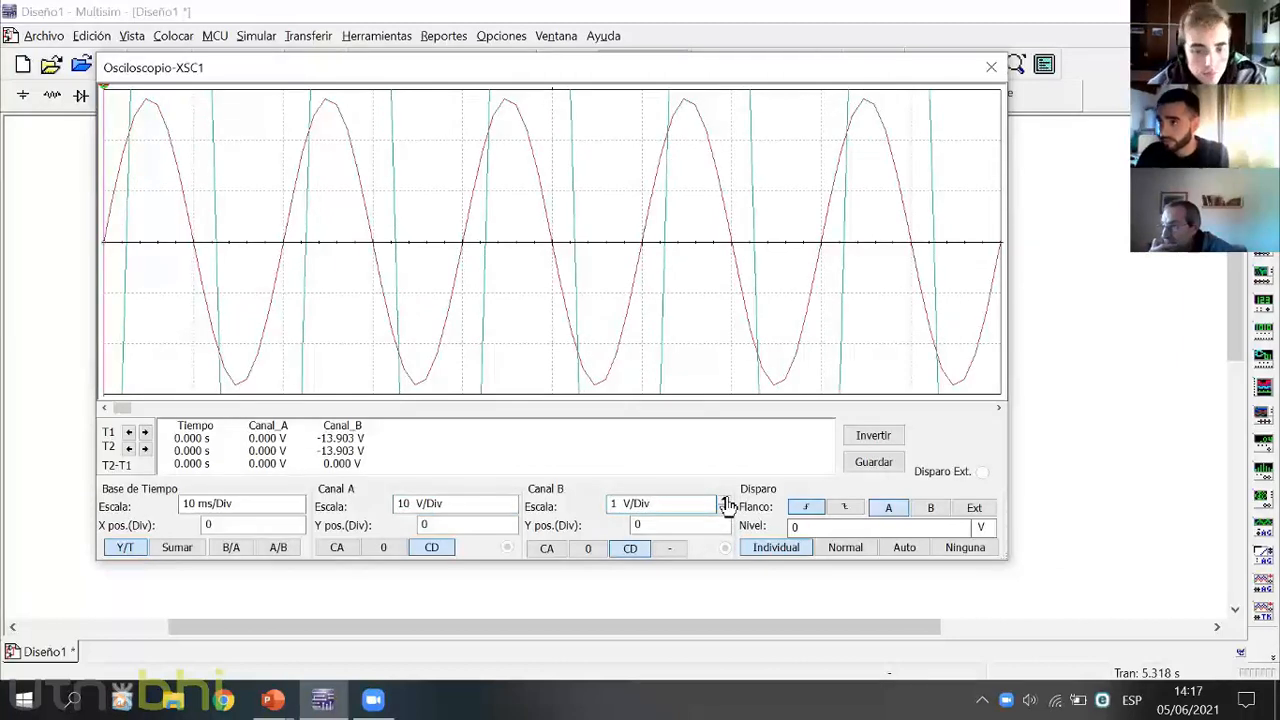
{"action": "left_click", "coordinate": [724, 499]}
{"action": "left_click", "coordinate": [724, 499]}
{"action": "left_click", "coordinate": [724, 499]}
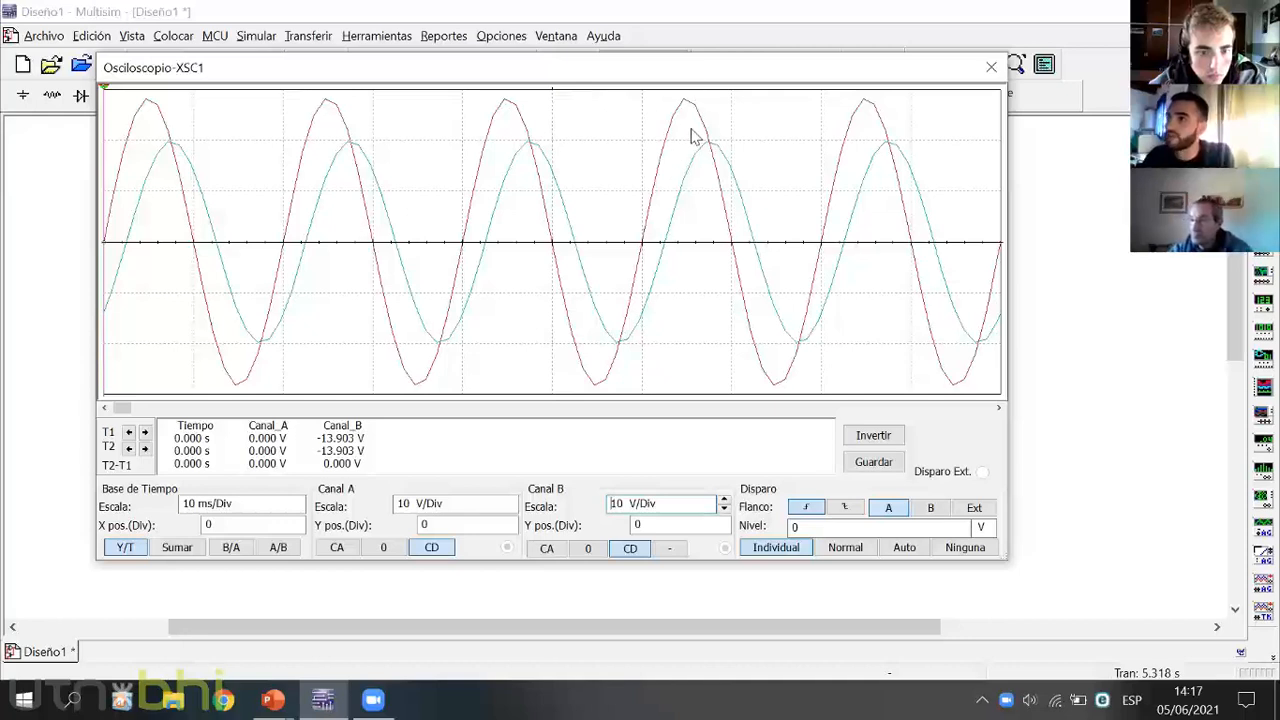
Move the oscilloscope window aside to check the channel connections in the circuit, and bring it back over the schematic
{"action": "left_click_drag", "start_coordinate": [363, 396], "coordinate": [352, 421]}
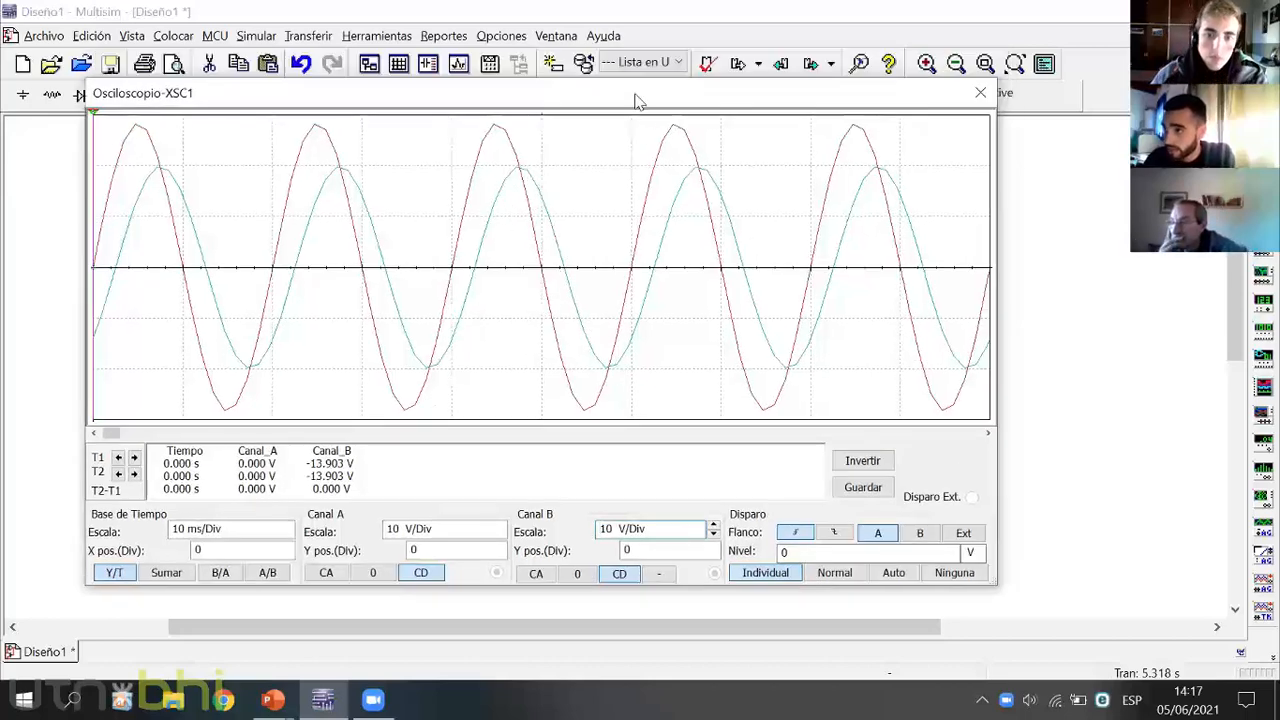
{"action": "left_click_drag", "start_coordinate": [636, 99], "coordinate": [620, 419]}
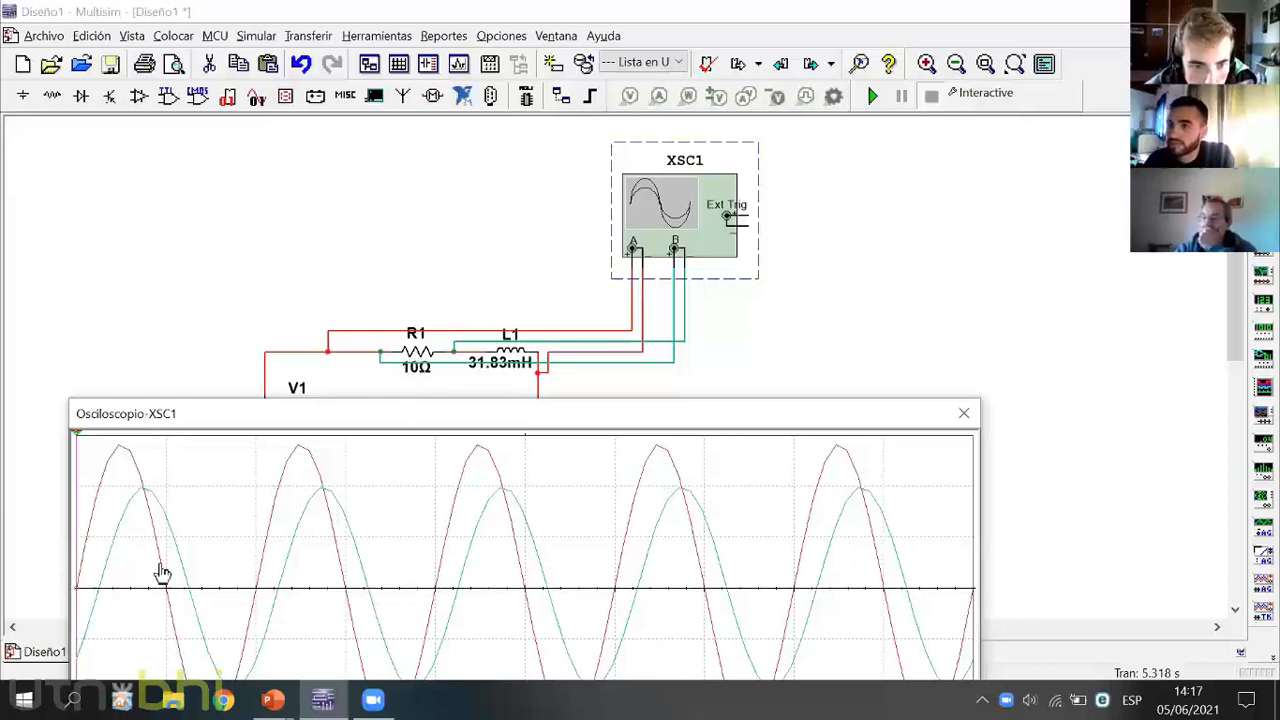
{"action": "left_click_drag", "start_coordinate": [184, 413], "coordinate": [182, 91]}
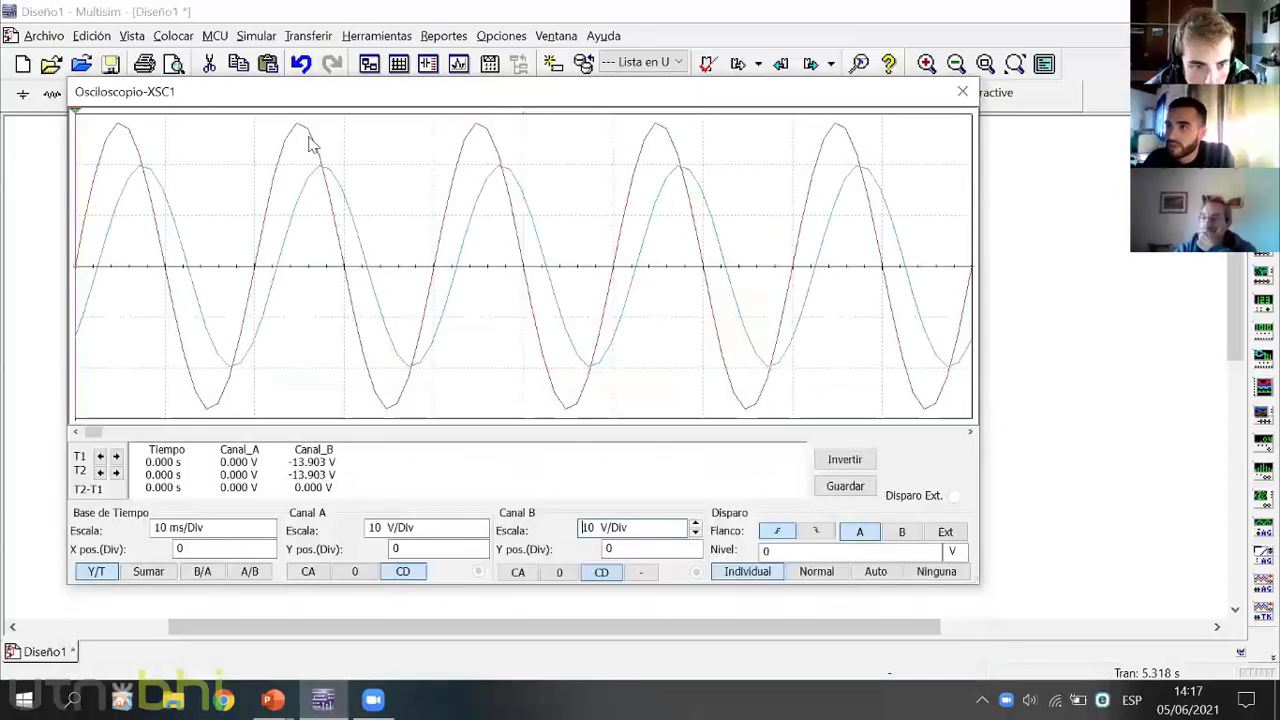
Measure the time shift between the waveforms with cursor T1 on channel A's second peak and T2 on channel B's second peak
{"action": "left_click", "coordinate": [117, 457]}
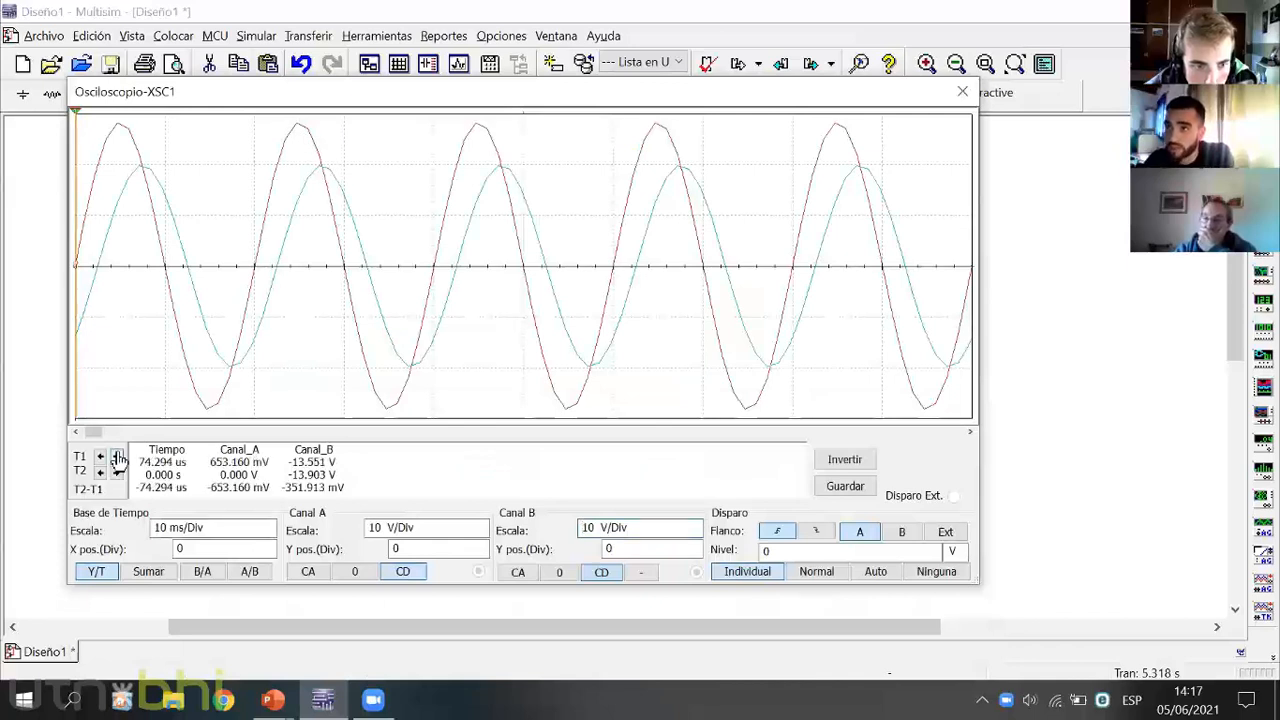
{"action": "left_click", "coordinate": [117, 457]}
{"action": "left_click_drag", "start_coordinate": [166, 127], "coordinate": [300, 142]}
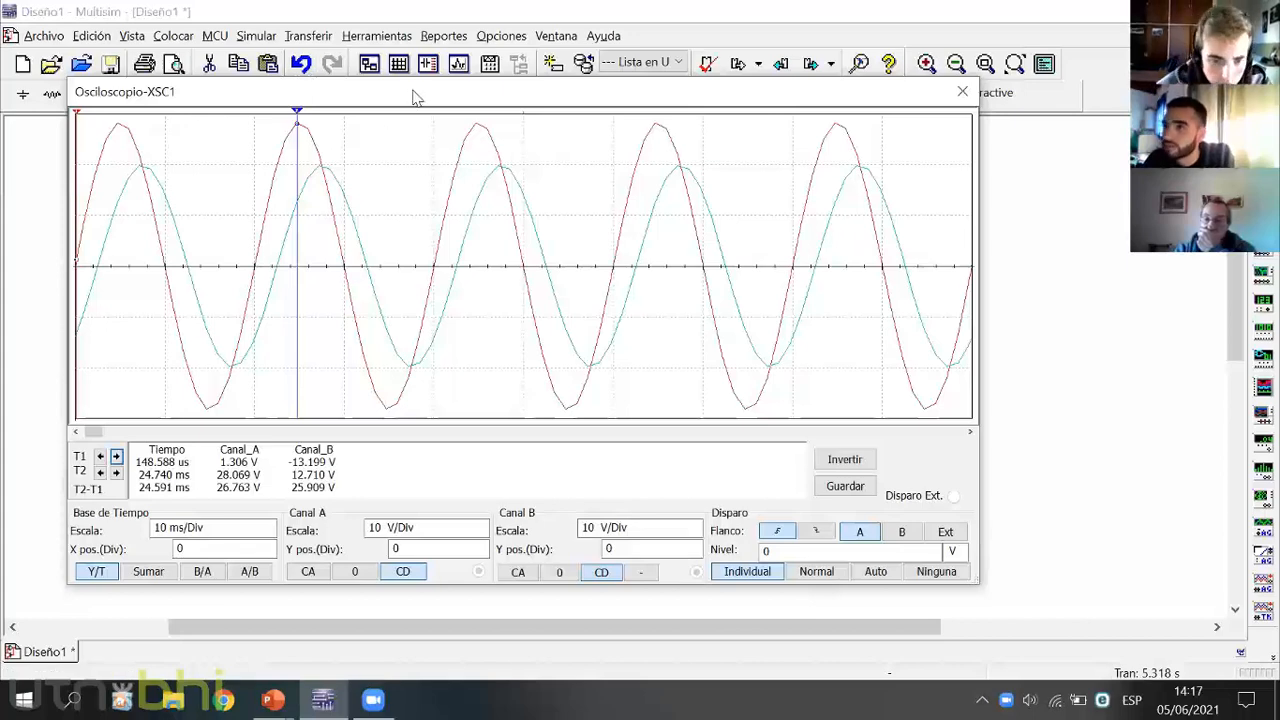
{"action": "mouse_move", "coordinate": [323, 91]}
{"action": "left_mouse_down"}
{"action": "mouse_move", "coordinate": [319, 69]}
{"action": "mouse_move", "coordinate": [298, 95]}
{"action": "left_mouse_up"}
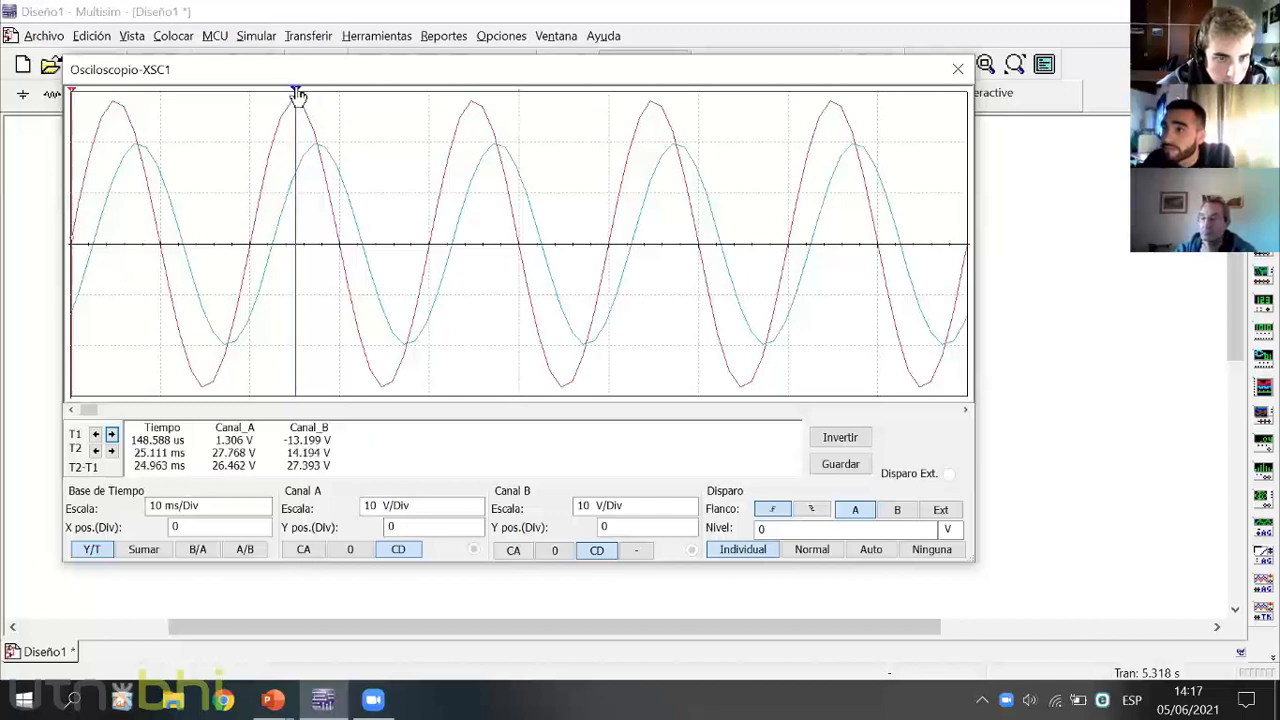
{"action": "left_click", "coordinate": [111, 450]}
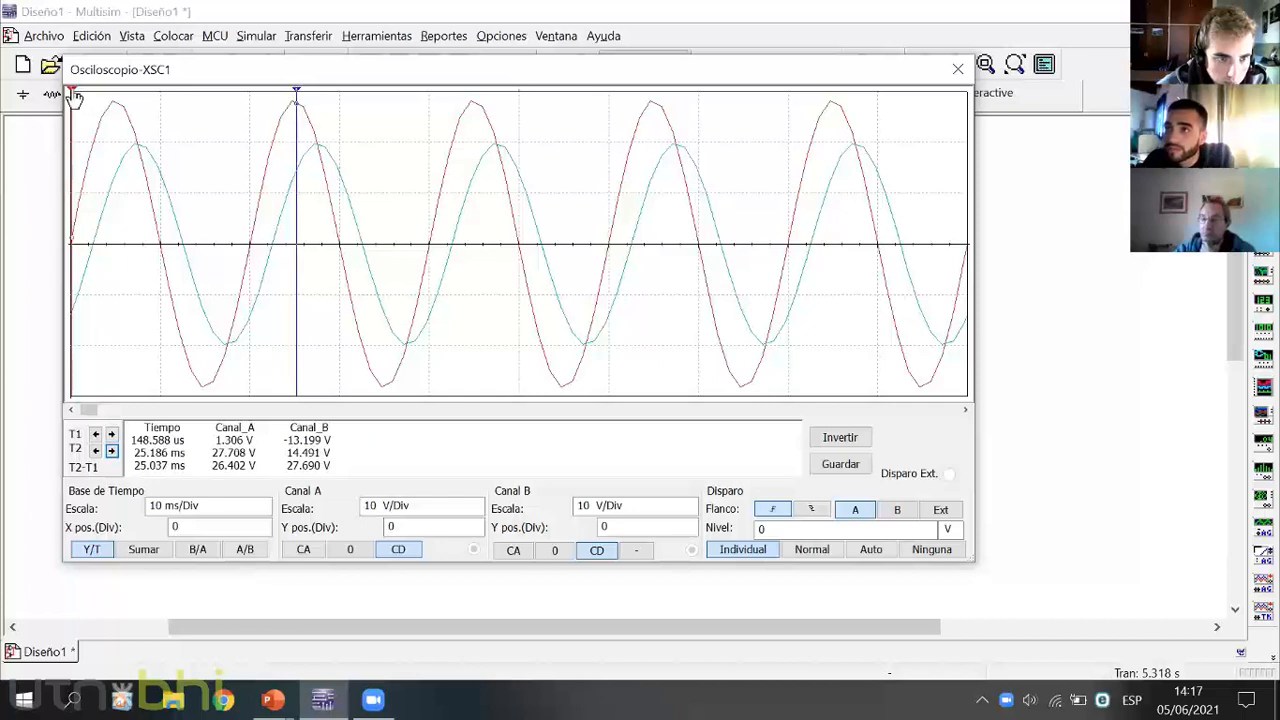
{"action": "left_click_drag", "start_coordinate": [77, 96], "coordinate": [295, 97]}
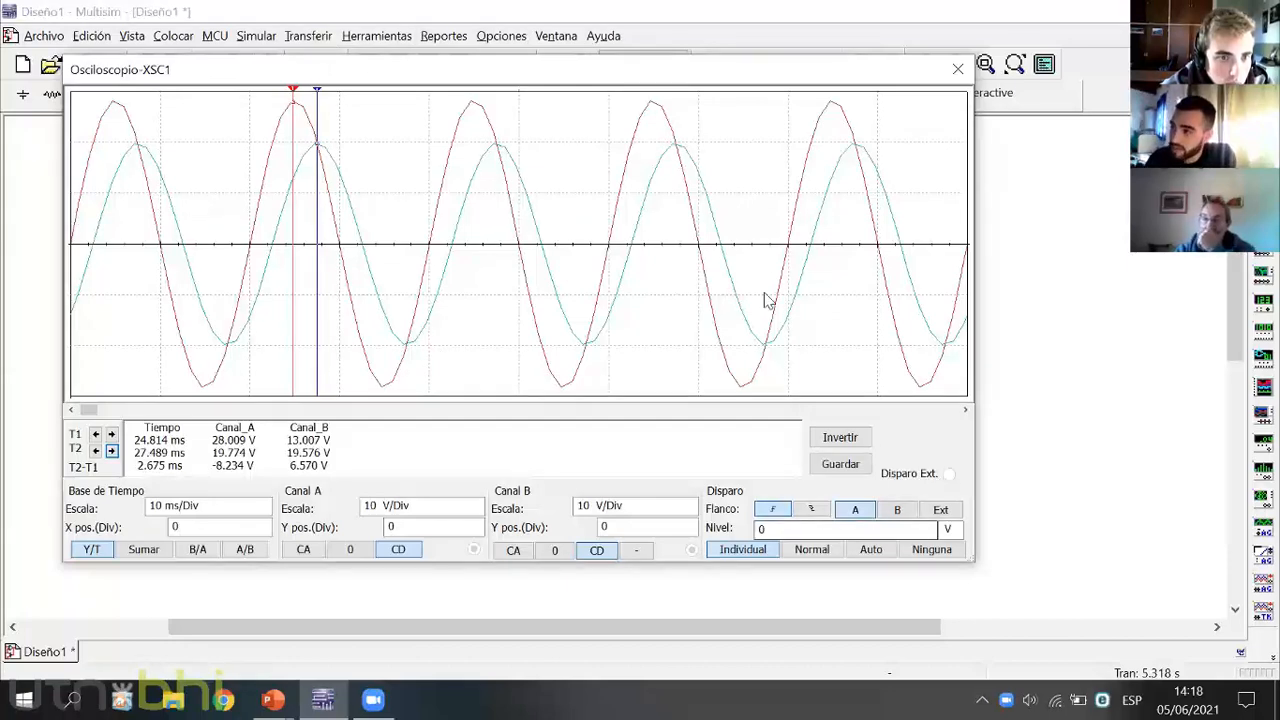
Check the circuit behind the oscilloscope and measure channel A's period with T1 and T2 on consecutive rising zero crossings
{"action": "left_click_drag", "start_coordinate": [690, 80], "coordinate": [727, 497]}
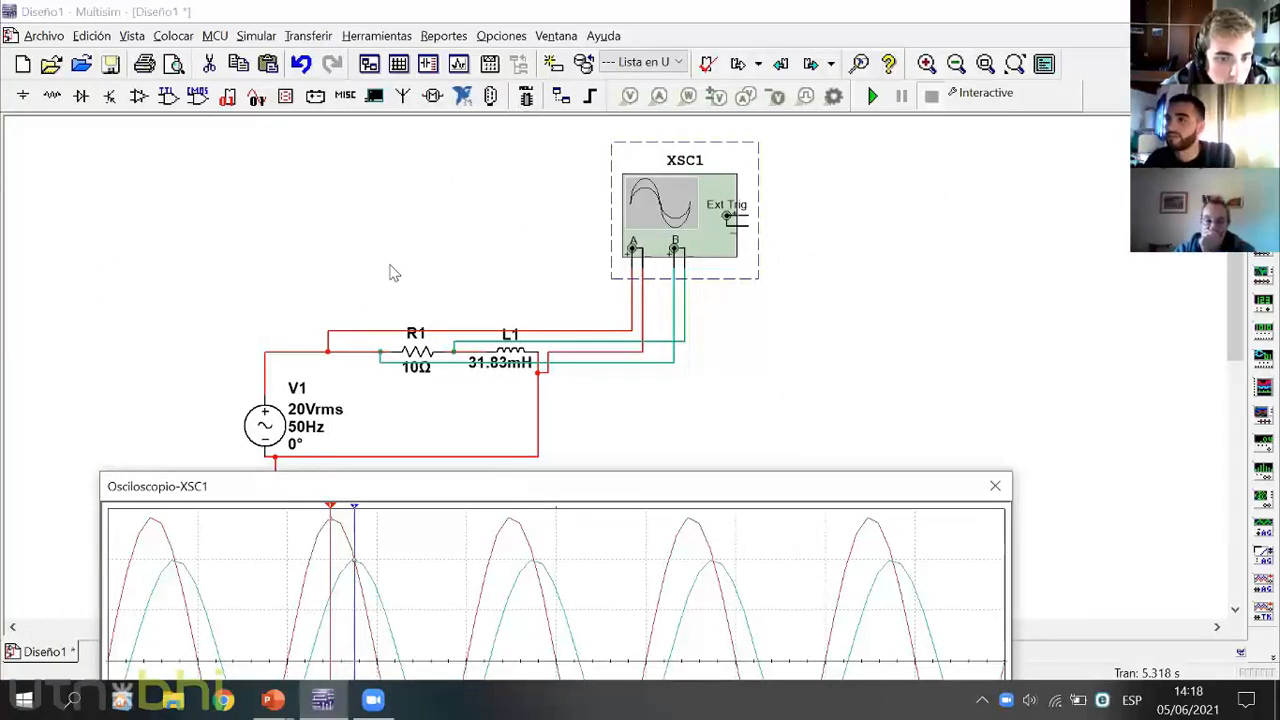
{"action": "left_click_drag", "start_coordinate": [393, 272], "coordinate": [300, 137]}
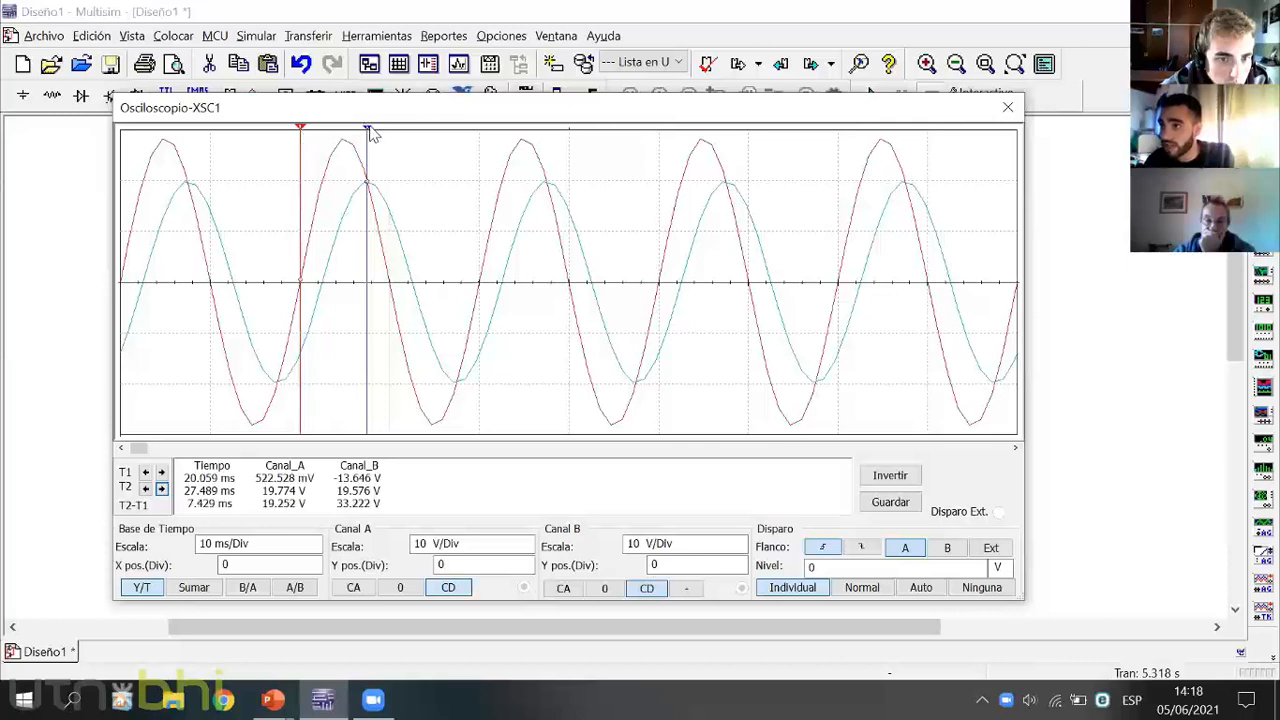
{"action": "left_click_drag", "start_coordinate": [370, 133], "coordinate": [481, 137]}
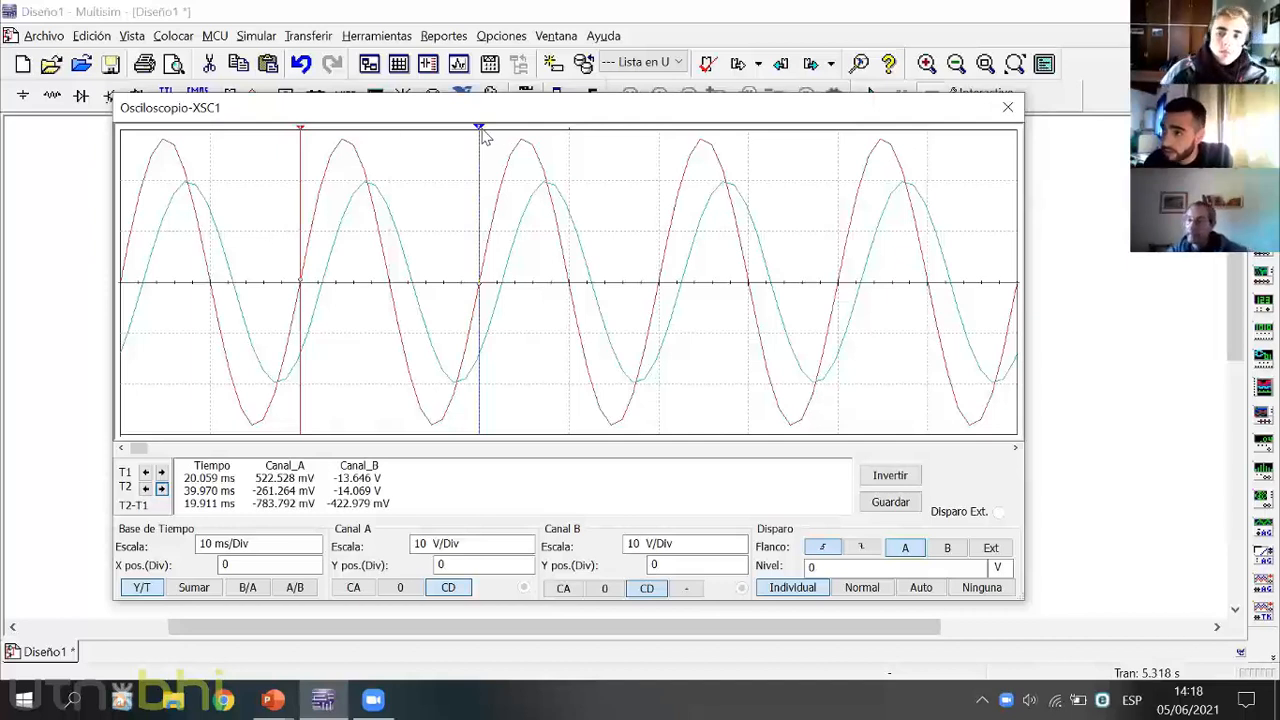
Measure channel A's half period with T2 on its falling zero crossing, and the time shift with T1 and T2 on the channels' second peaks
{"action": "left_click_drag", "start_coordinate": [480, 133], "coordinate": [392, 150]}
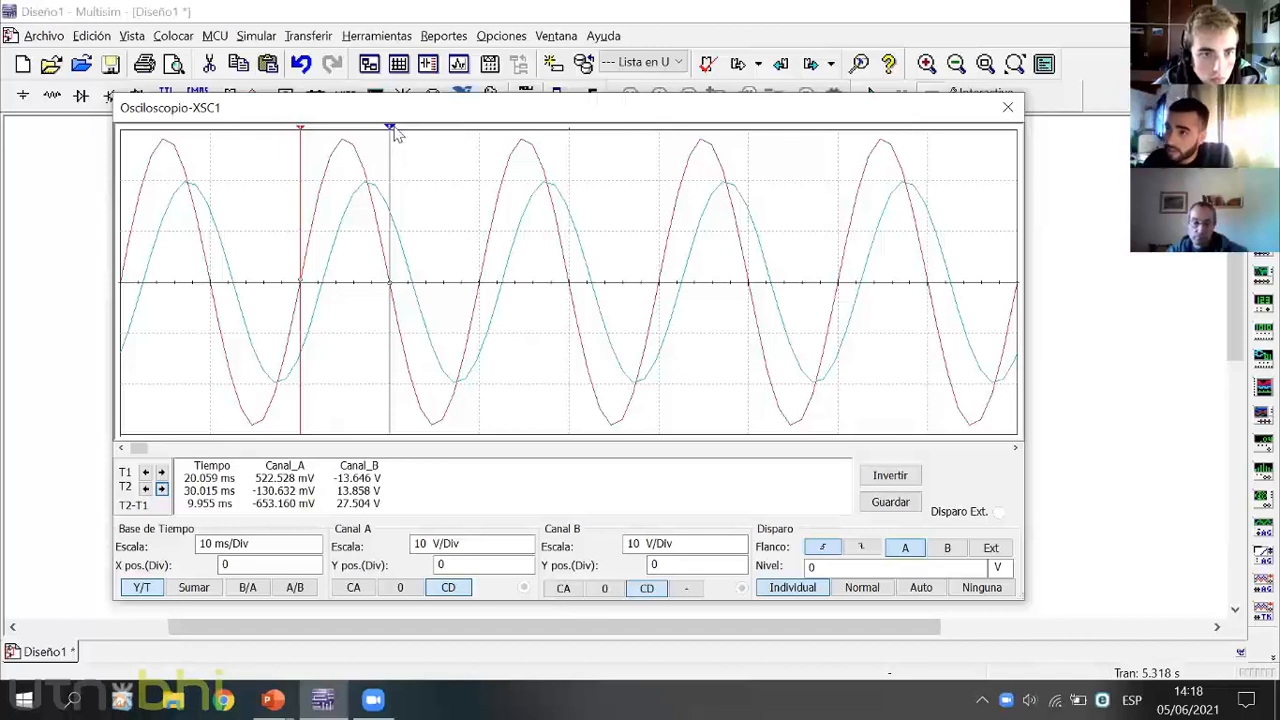
{"action": "left_click_drag", "start_coordinate": [389, 134], "coordinate": [342, 131]}
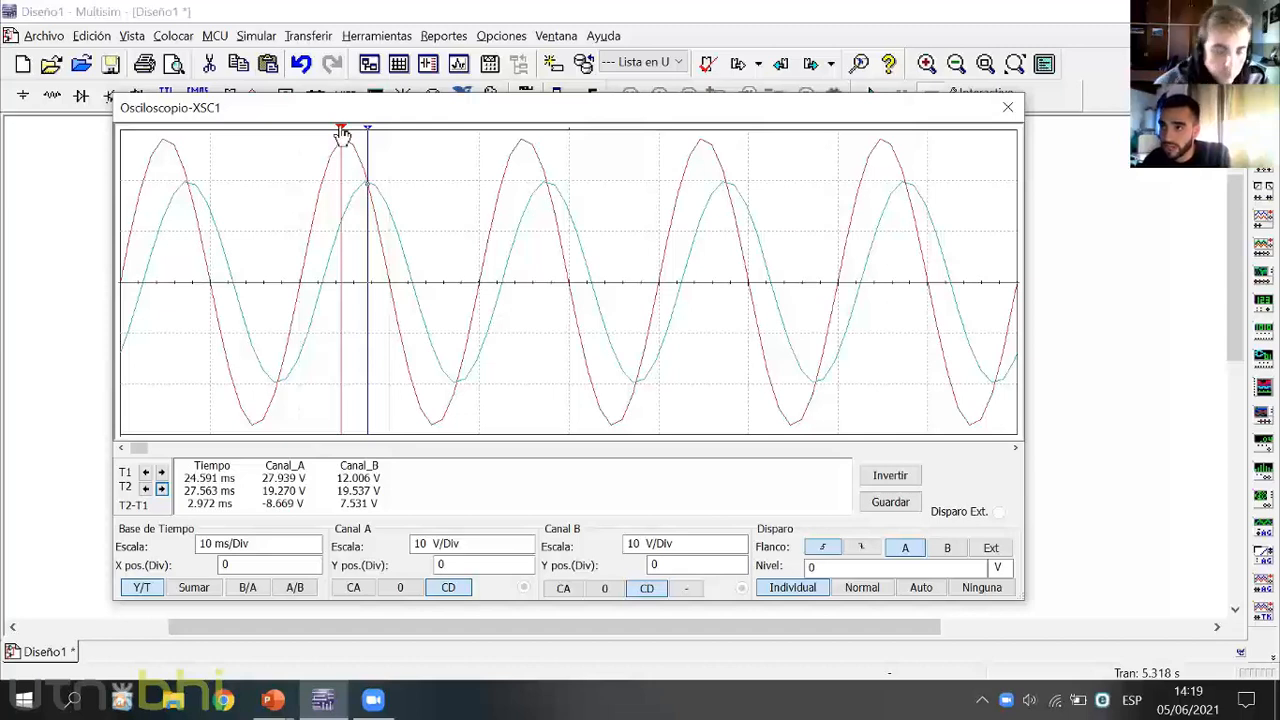
{"action": "left_click_drag", "start_coordinate": [342, 133], "coordinate": [345, 133]}
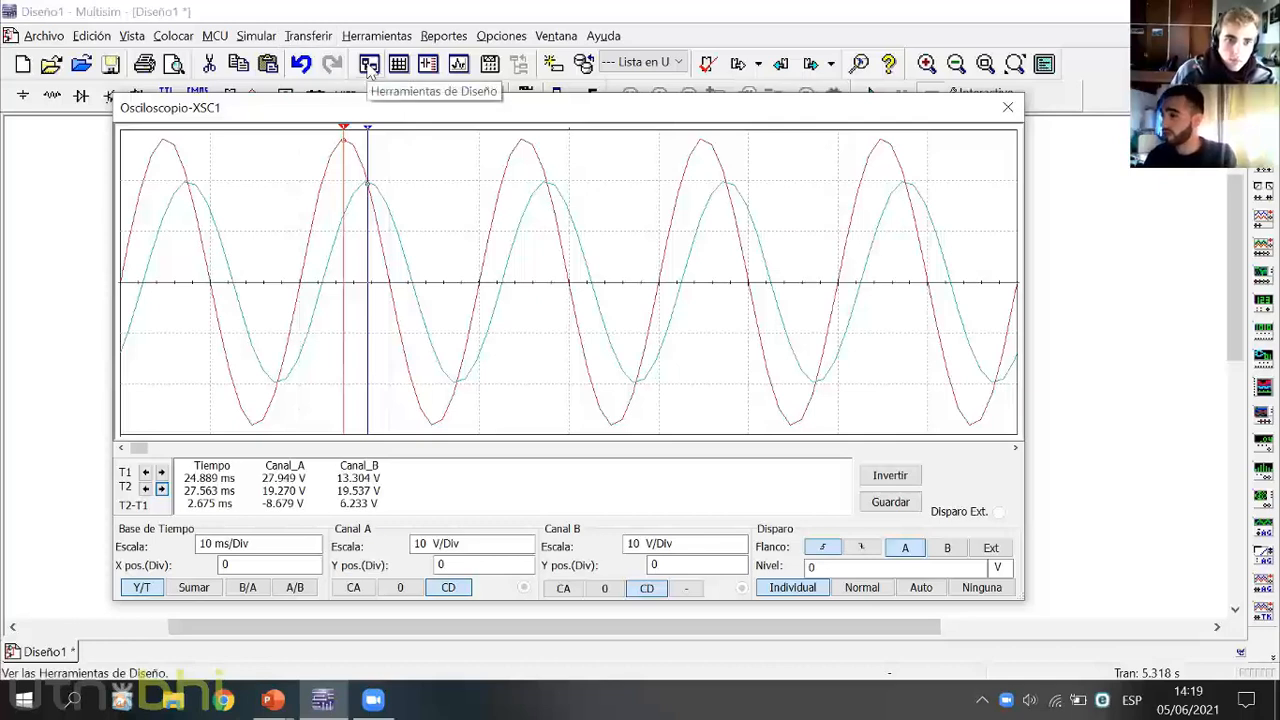
Move cursor T1 to channel A's rising zero crossing and back to its second peak, keeping T2 on channel B's peak for the time shift
{"action": "left_click_drag", "start_coordinate": [343, 130], "coordinate": [301, 140]}
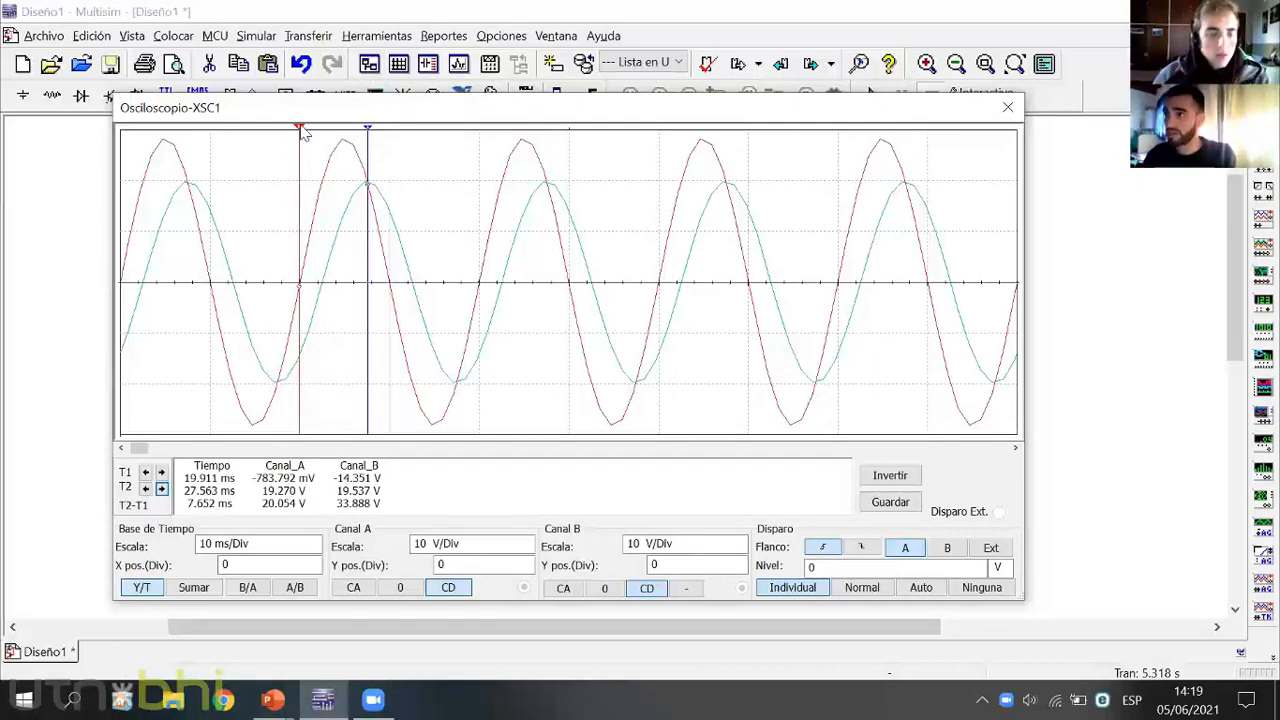
{"action": "left_click_drag", "start_coordinate": [300, 129], "coordinate": [343, 135]}
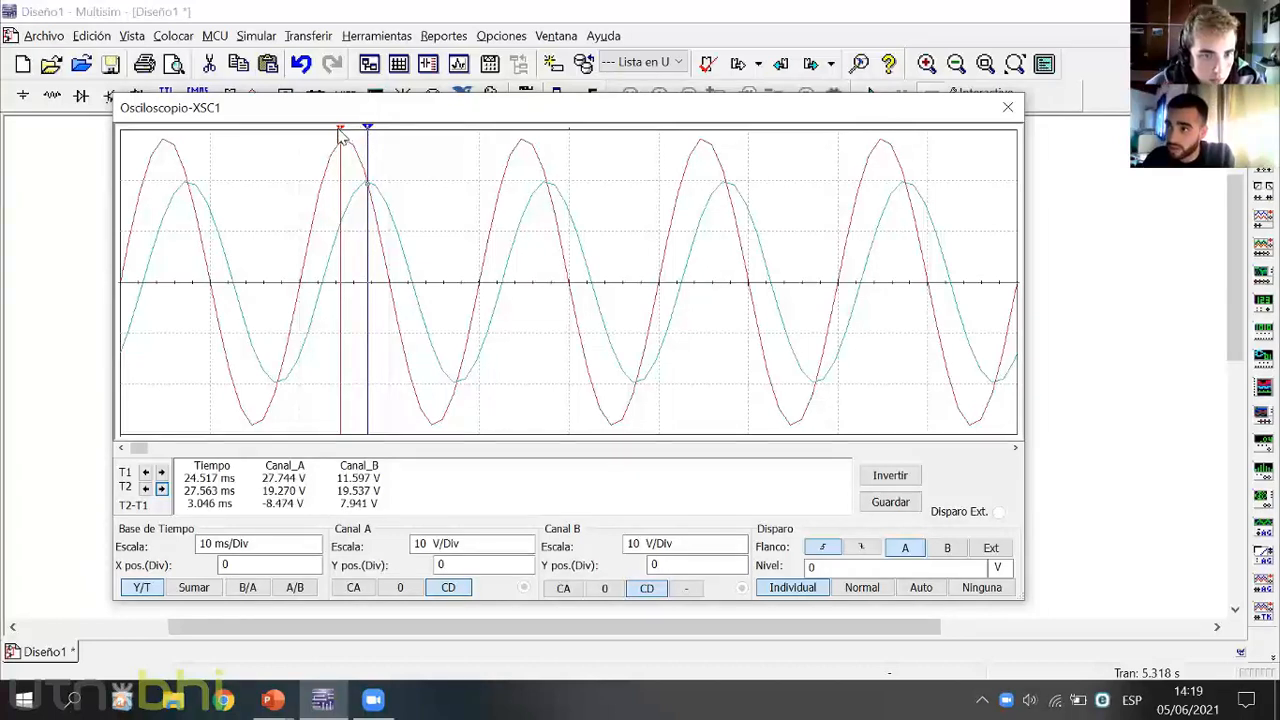
{"action": "left_click_drag", "start_coordinate": [341, 132], "coordinate": [345, 134]}
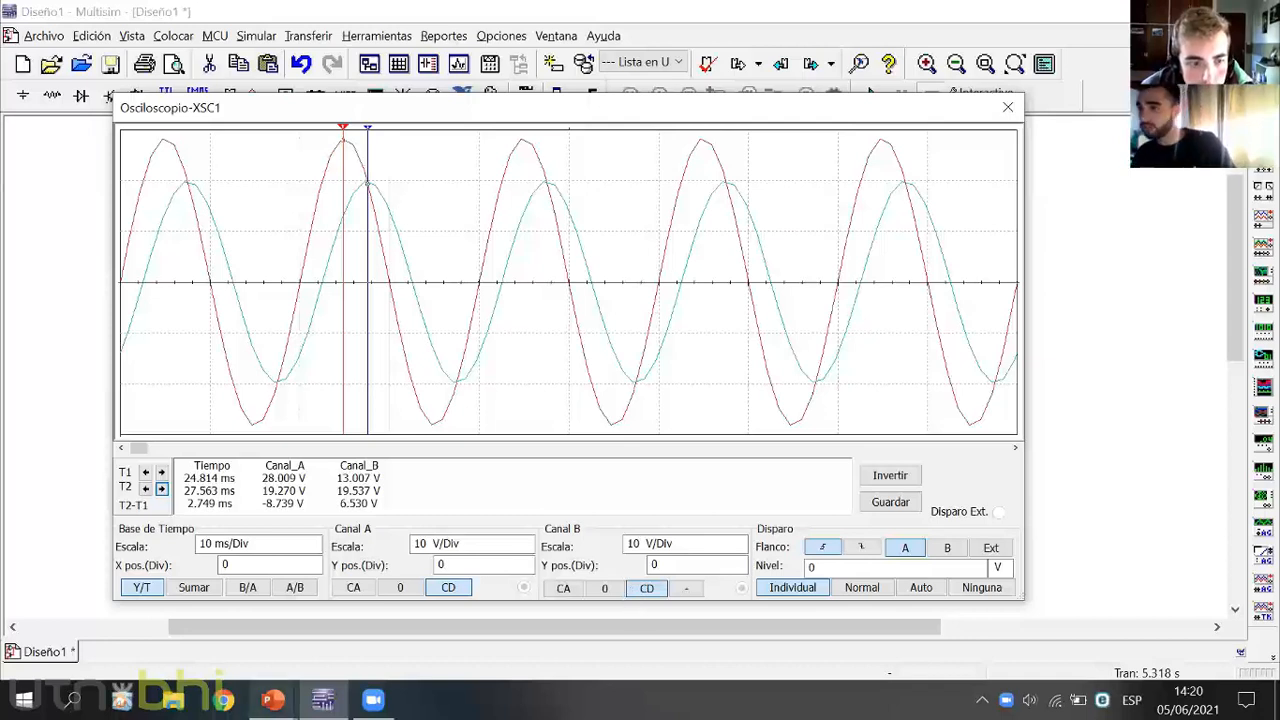
Switch to the PowerPoint slide show and advance past the "Ejemplo en Multisim" impedance slide
{"action": "mouse_move", "coordinate": [273, 699]}
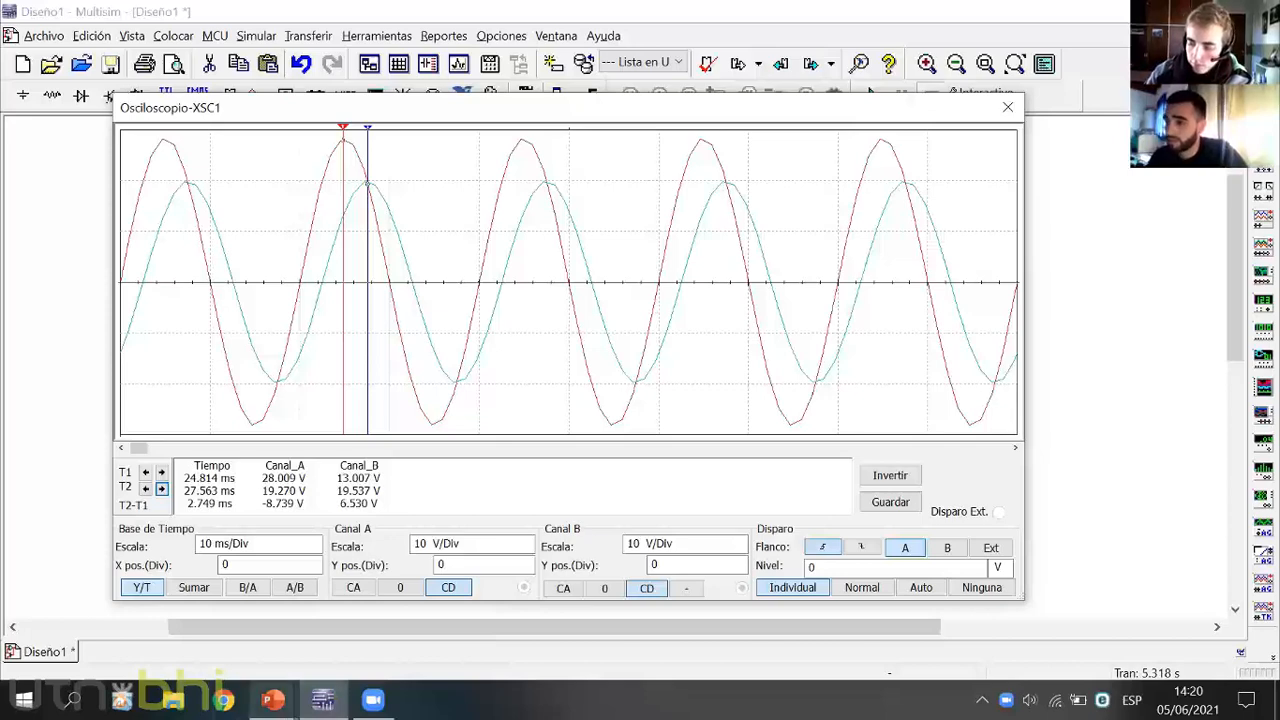
{"action": "left_click", "coordinate": [340, 652]}
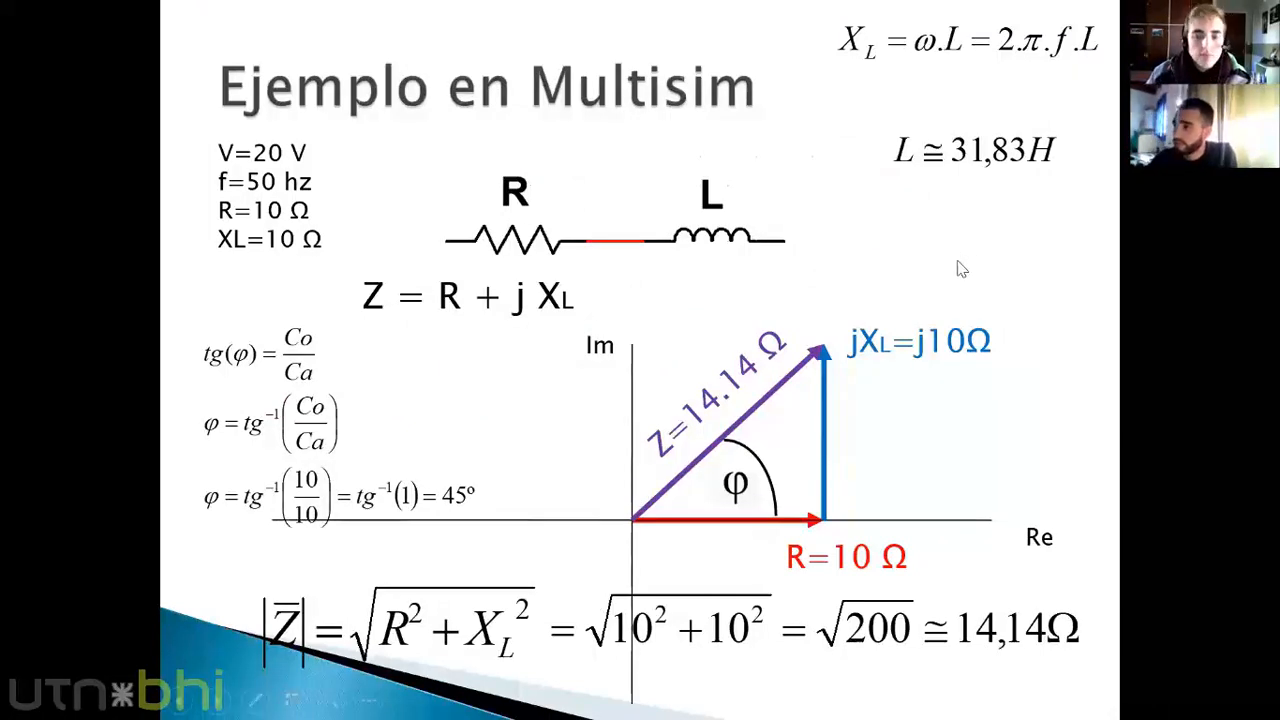
{"action": "key", "text": "Right"}
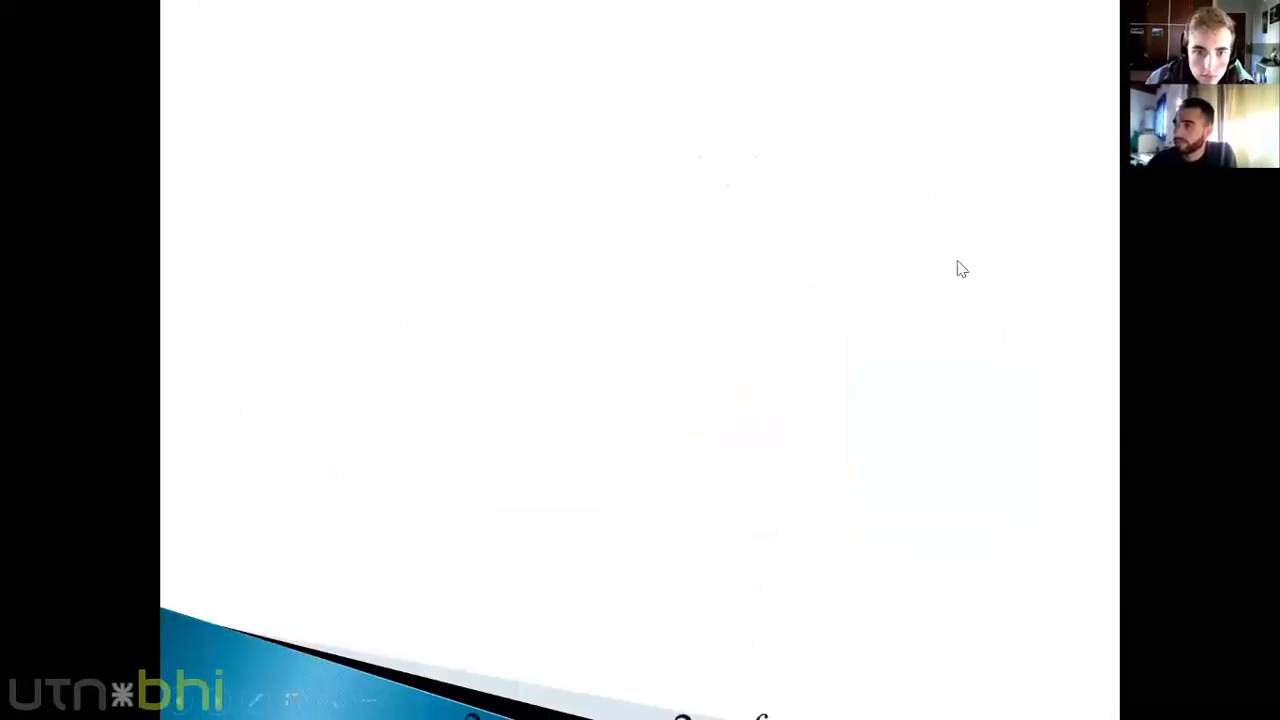